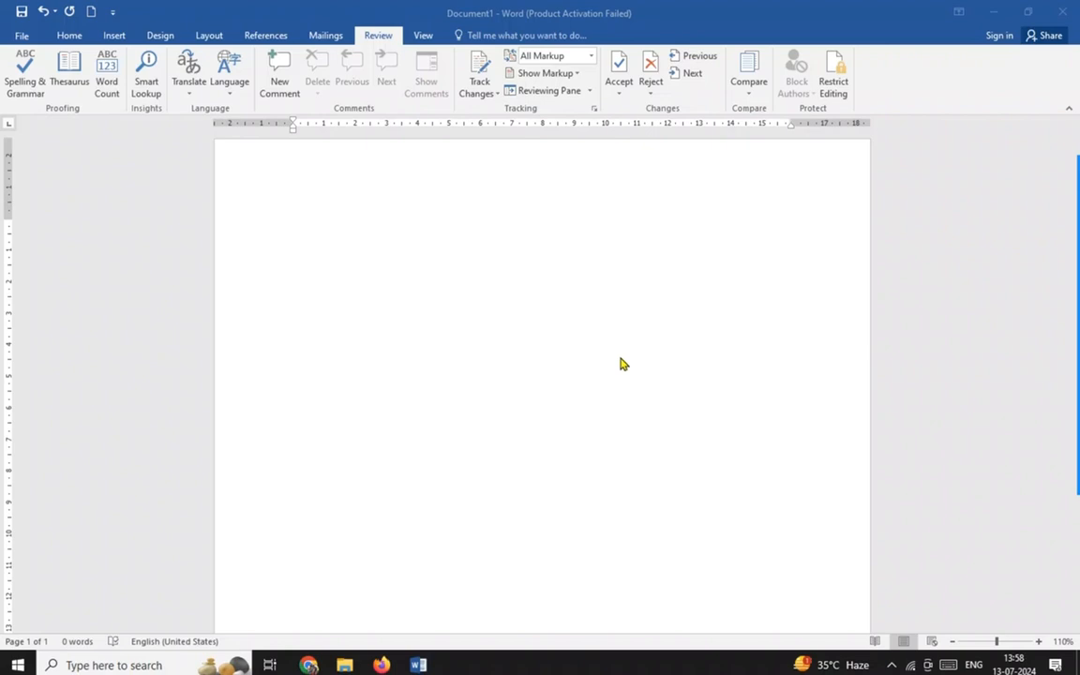
- Generate sample paragraphs in the blank document with the =RAND() text function
{"action": "left_click", "coordinate": [308, 188]}
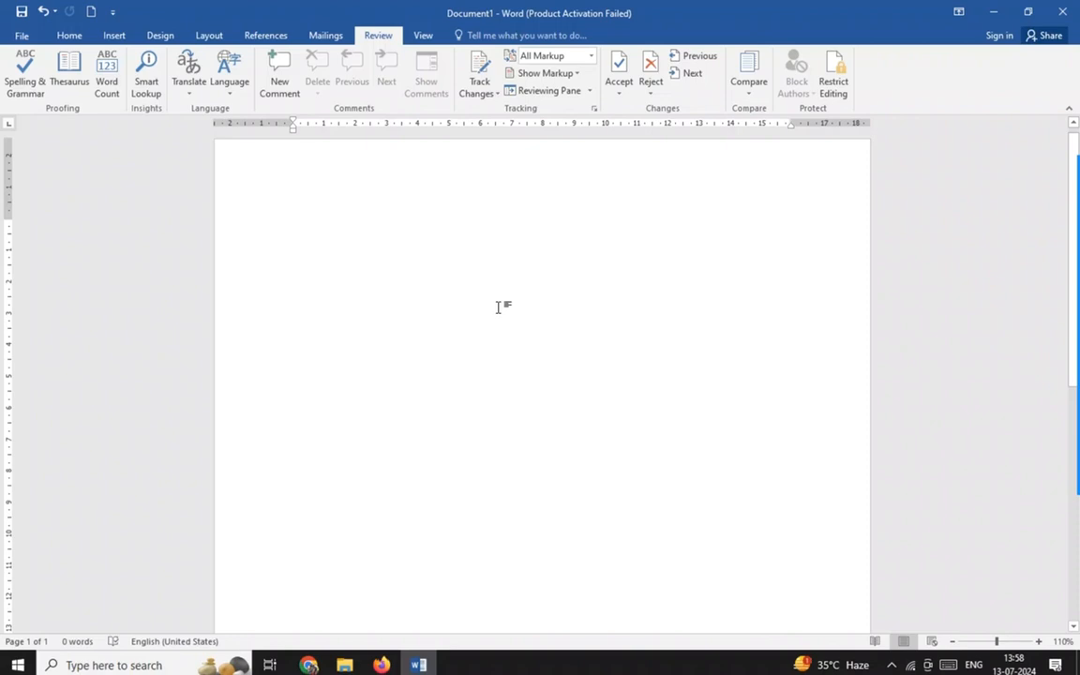
{"action": "type", "text": "=RAN"}
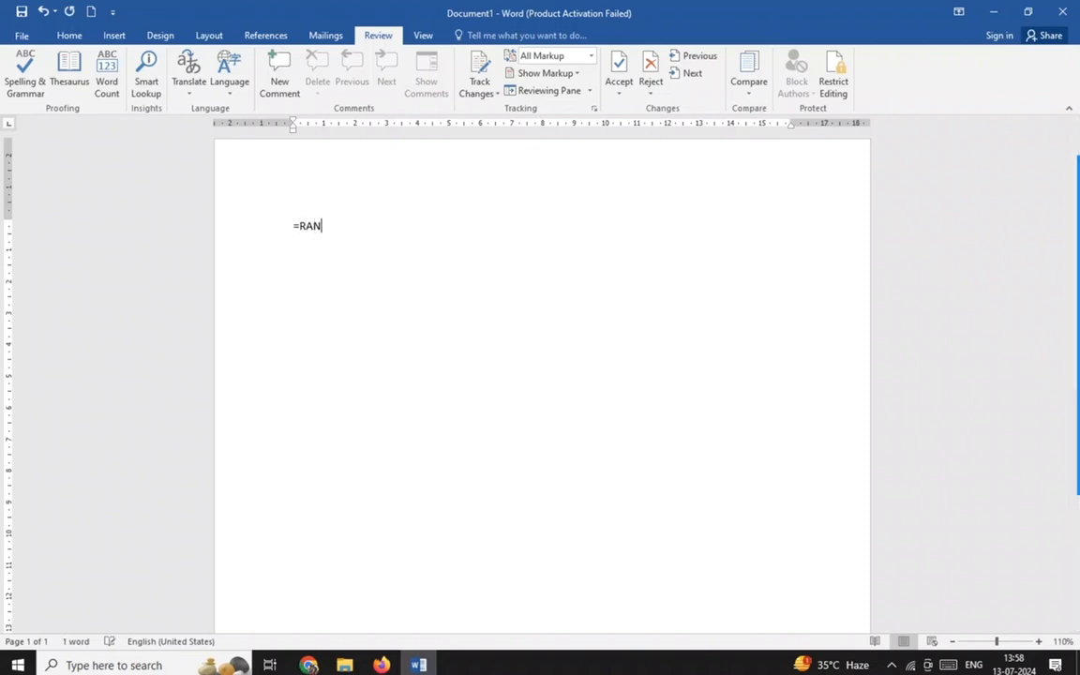
{"action": "type", "text": "D()"}
{"action": "key", "text": "Return"}
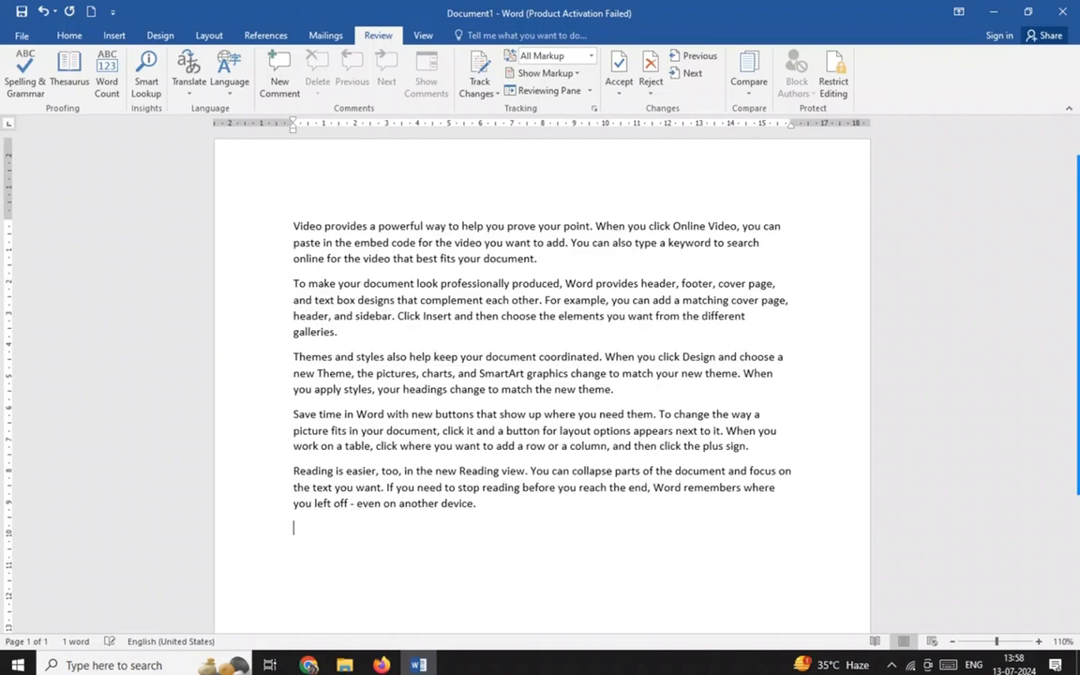
- Misspell two words in the first paragraph: change "provides" to "provids" and "can" to "cen"
{"action": "left_click", "coordinate": [361, 226]}
{"action": "key", "text": "BackSpace"}
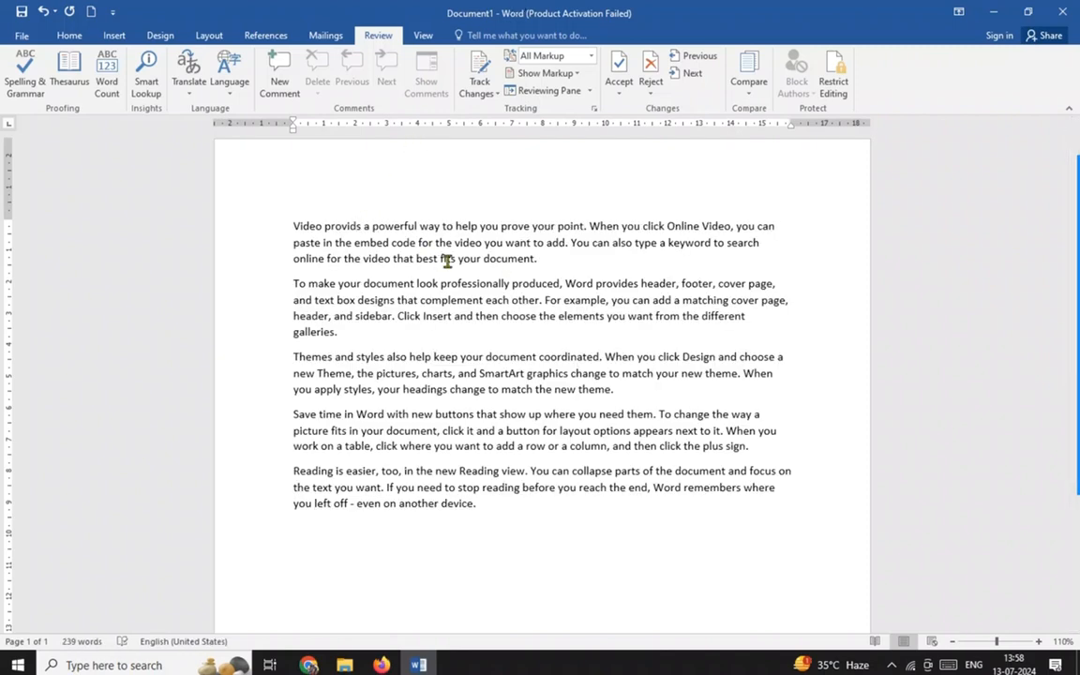
{"action": "left_click", "coordinate": [603, 243]}
{"action": "key", "text": "BackSpace"}
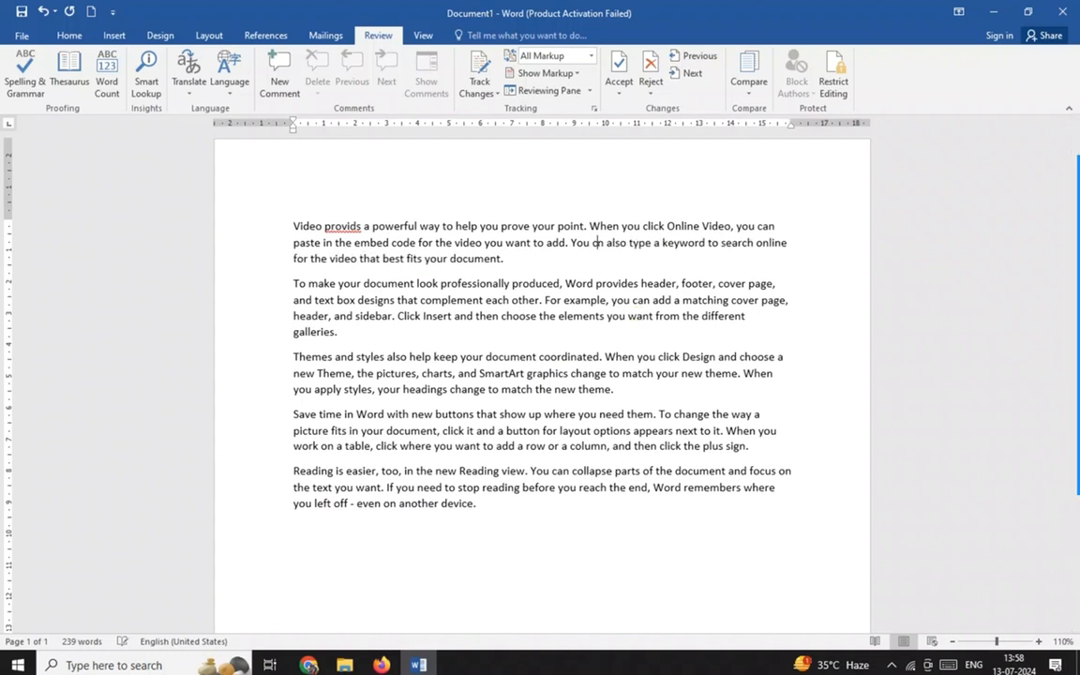
{"action": "type", "text": "E"}
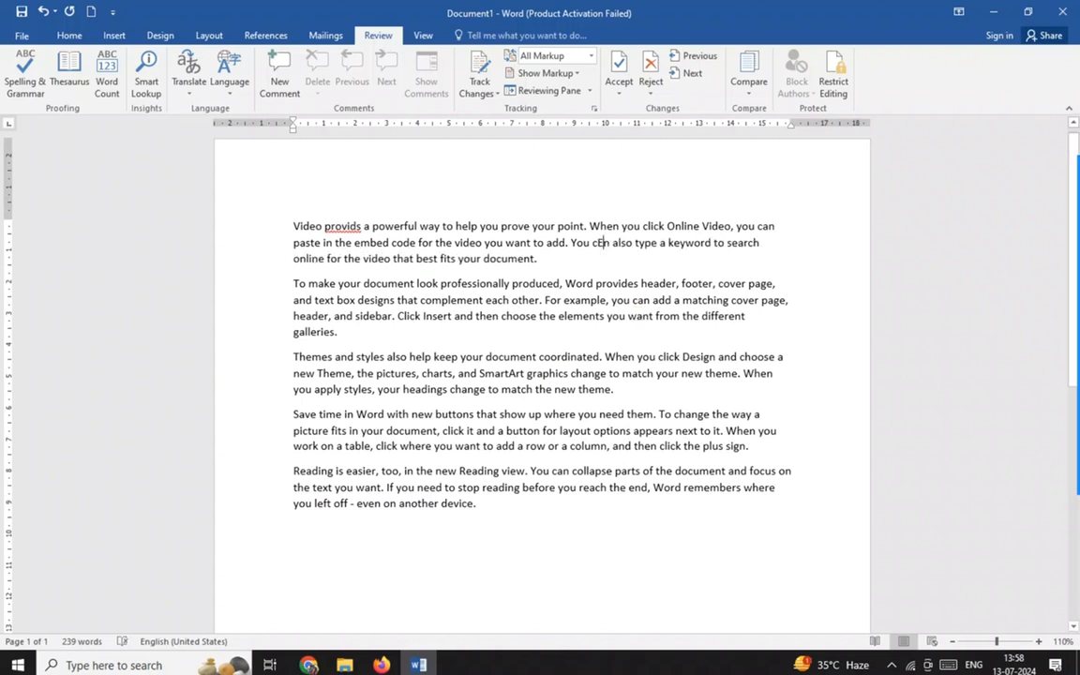
{"action": "key", "text": "BackSpace"}
{"action": "type", "text": "e"}
- Misspell two words in the second paragraph: change "provides" to "provedes" and "Insert" to "Incert"
{"action": "left_click", "coordinate": [623, 284]}
{"action": "key", "text": "BackSpace"}
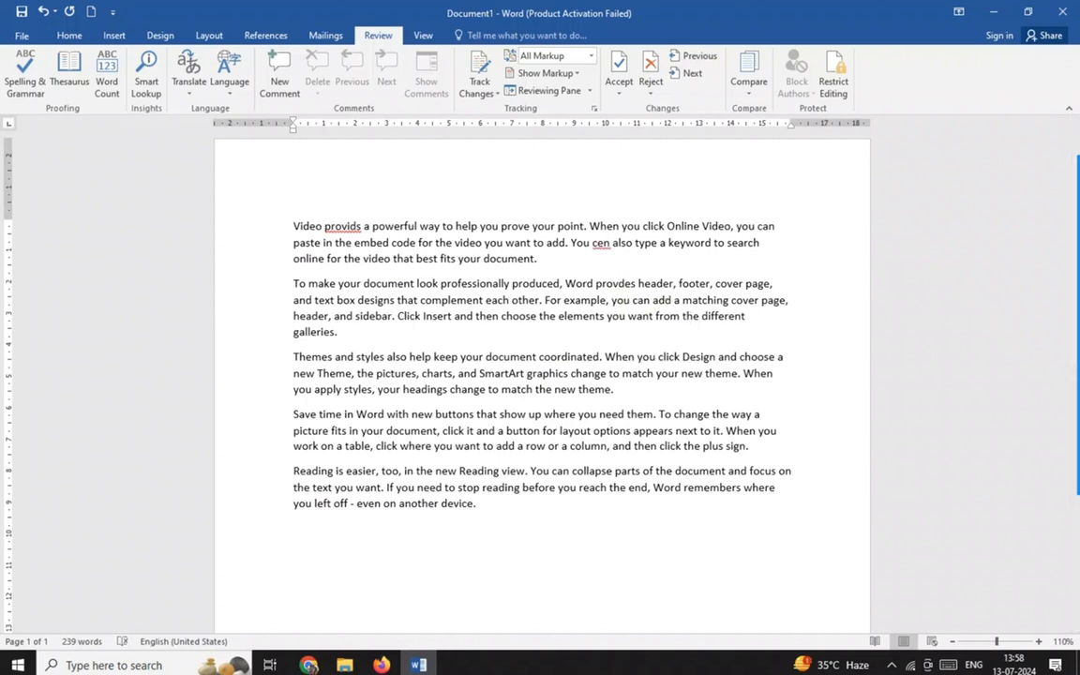
{"action": "type", "text": "e"}
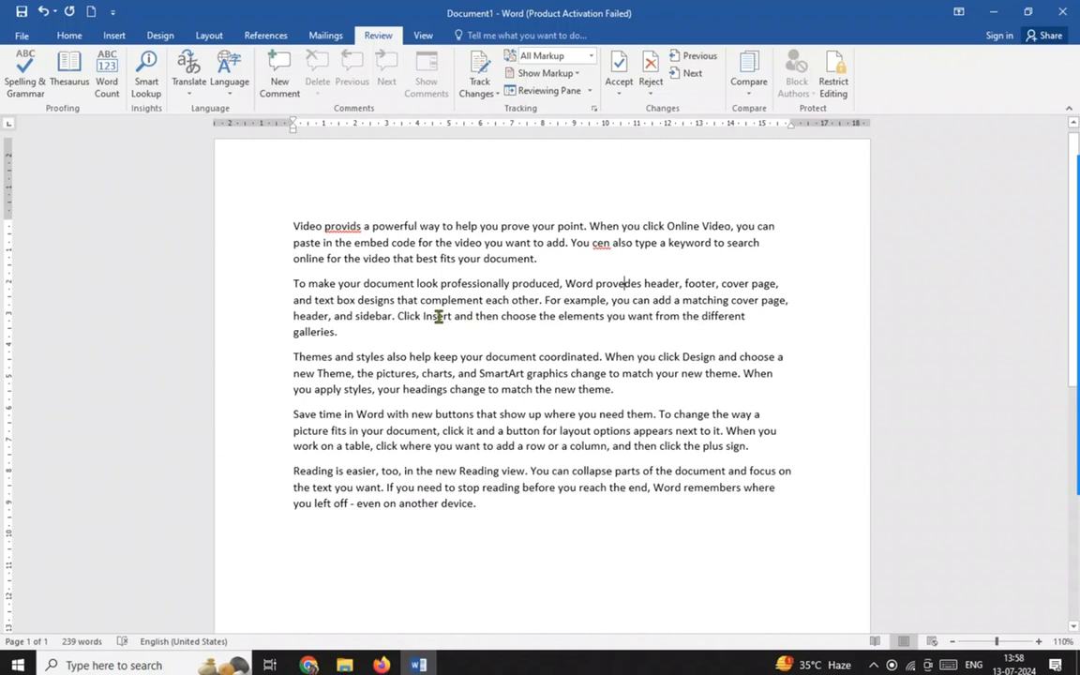
{"action": "left_click", "coordinate": [437, 317]}
{"action": "key", "text": "BackSpace"}
{"action": "type", "text": "c"}
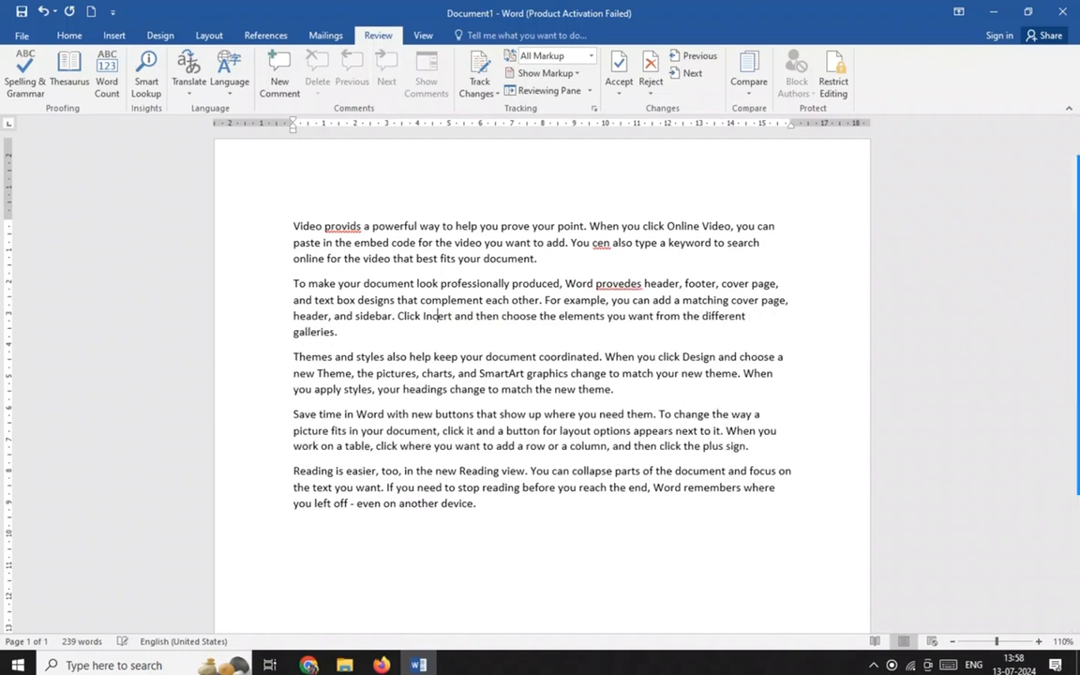
- Misspell two words in the third paragraph: change "document" to "docoment" and the first "match" to "mach"
{"action": "left_click", "coordinate": [512, 358]}
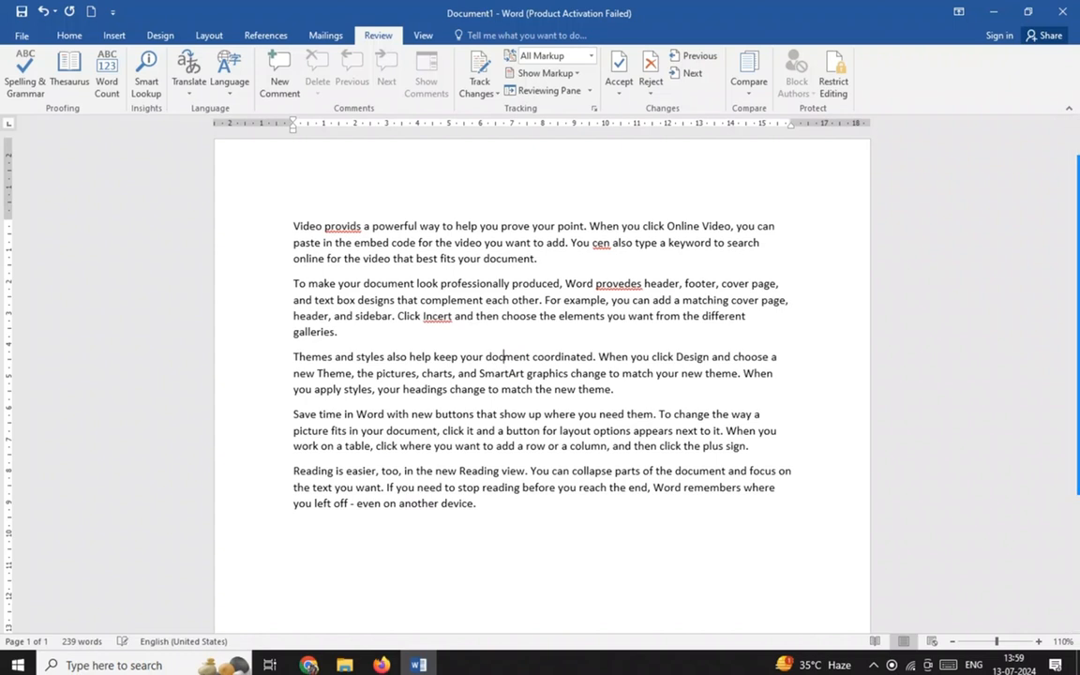
{"action": "key", "text": "BackSpace"}
{"action": "type", "text": "o"}
{"action": "left_click", "coordinate": [618, 401]}
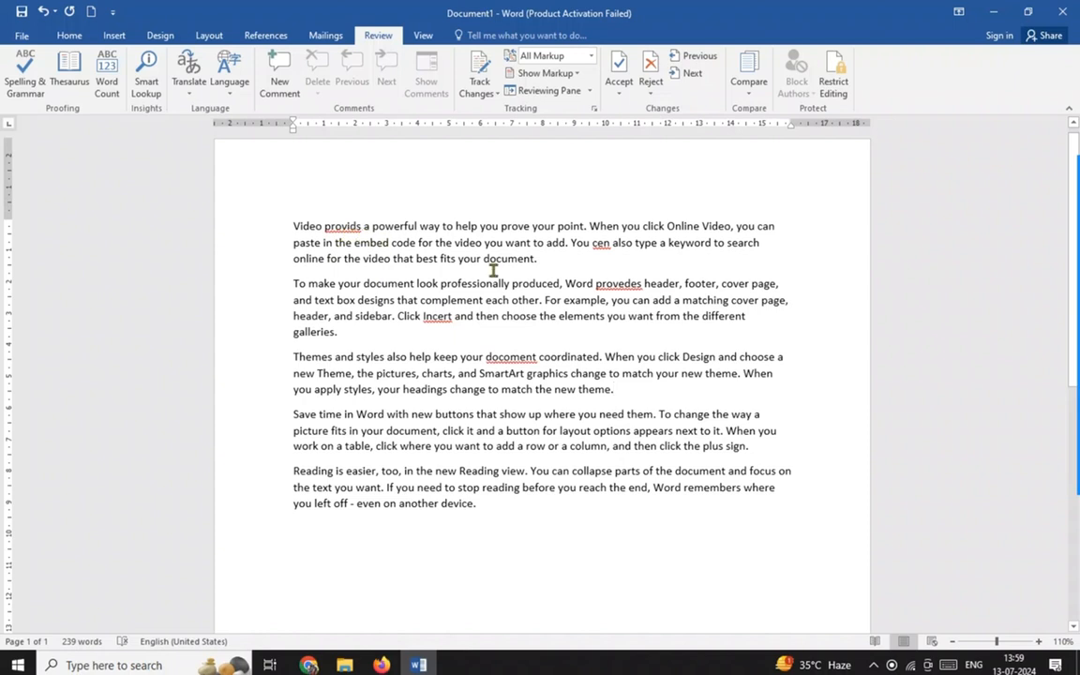
{"action": "left_click", "coordinate": [642, 373]}
{"action": "key", "text": "BackSpace"}
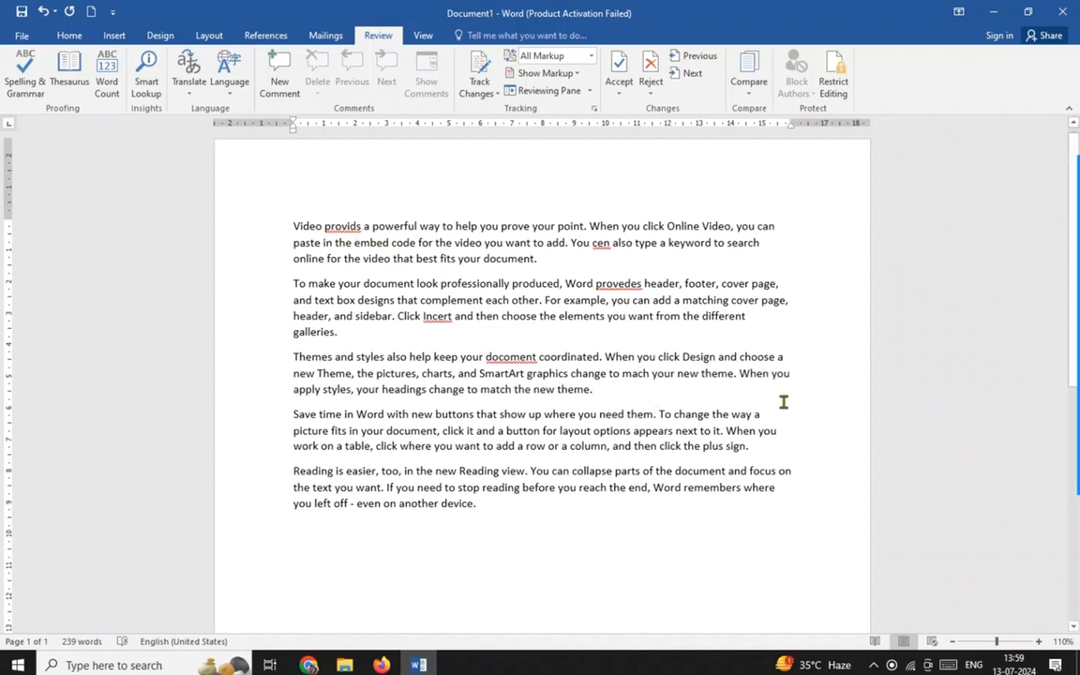
{"action": "left_click", "coordinate": [589, 390]}
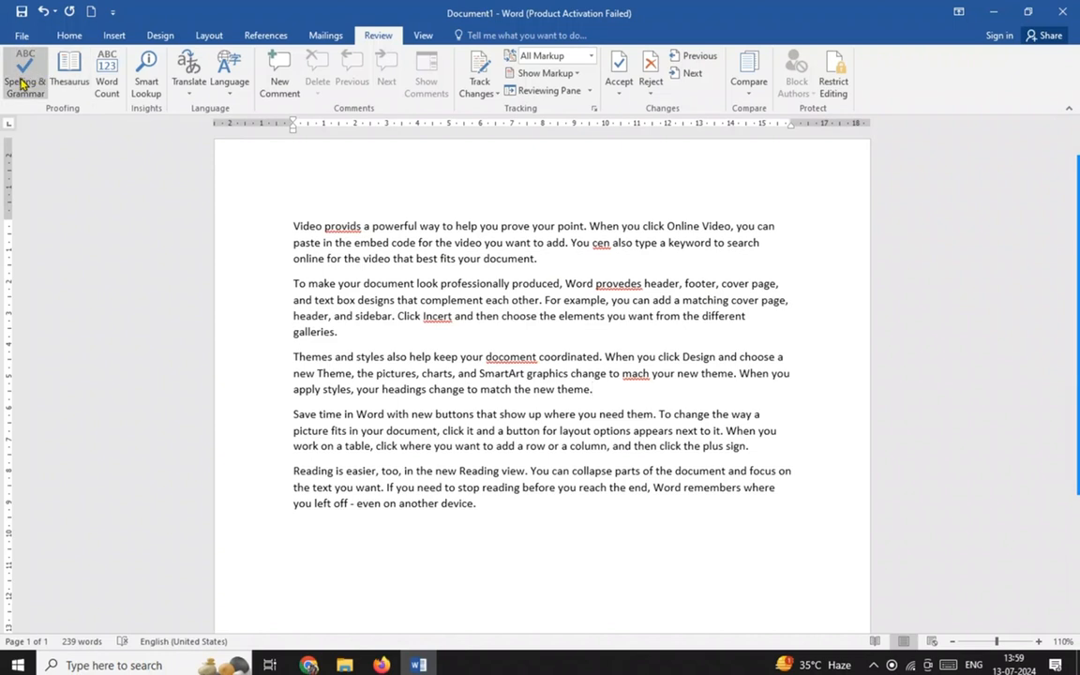
- Replace "provids" with the suggested spelling "provides", and view the spelling suggestions for "cen" without applying one
{"action": "right_click", "coordinate": [349, 230]}
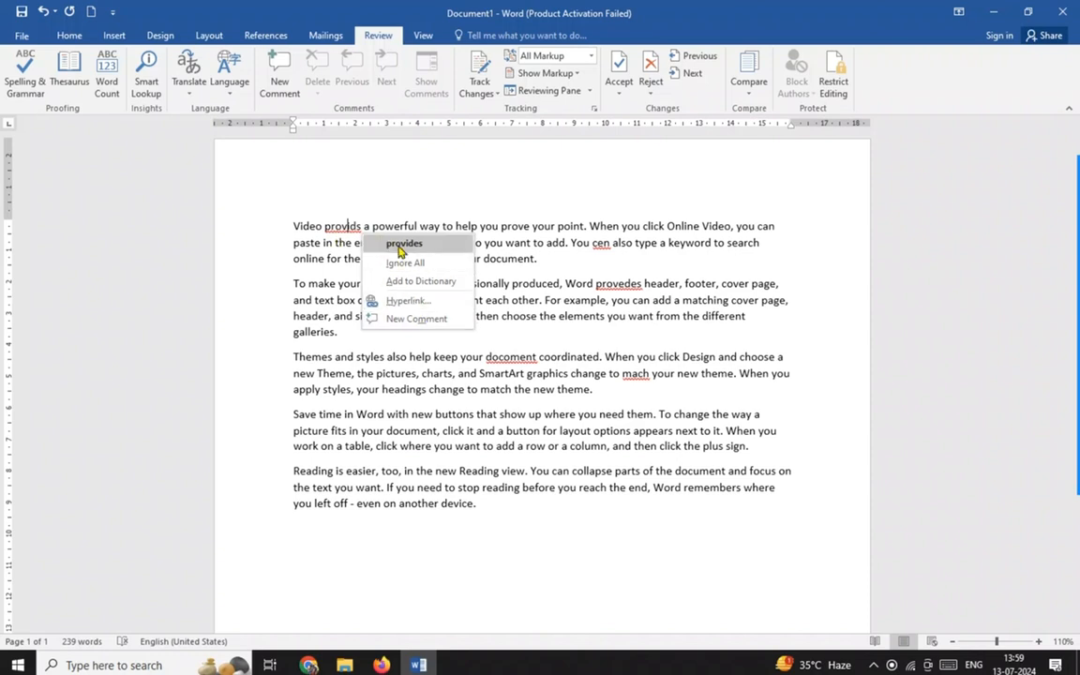
{"action": "left_click", "coordinate": [425, 249]}
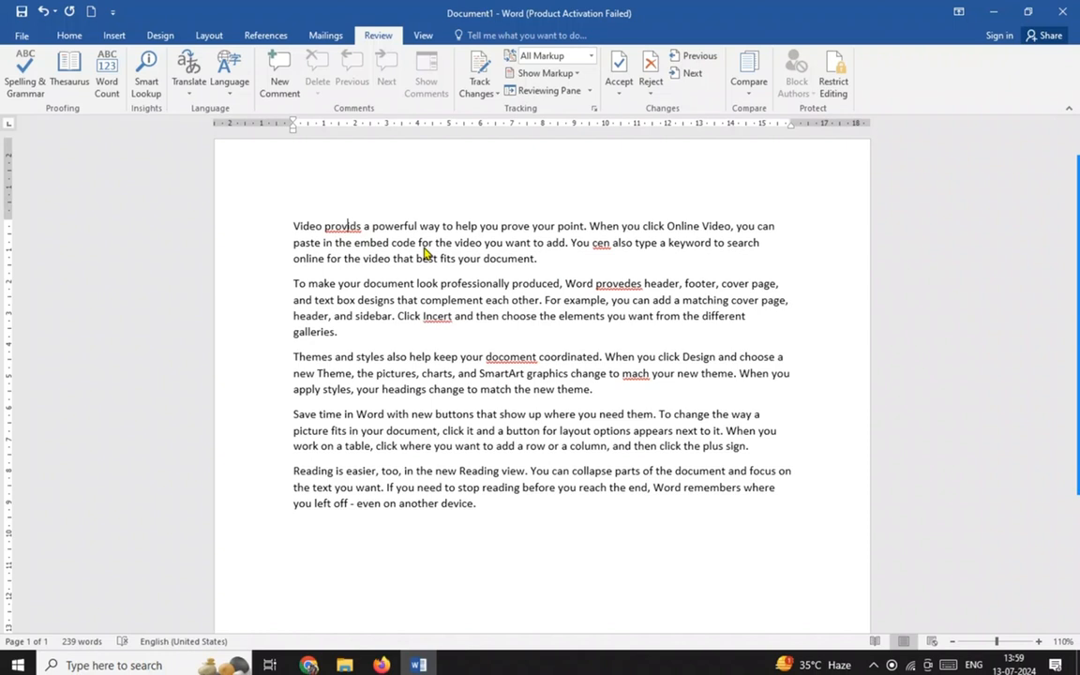
{"action": "right_click", "coordinate": [607, 252]}
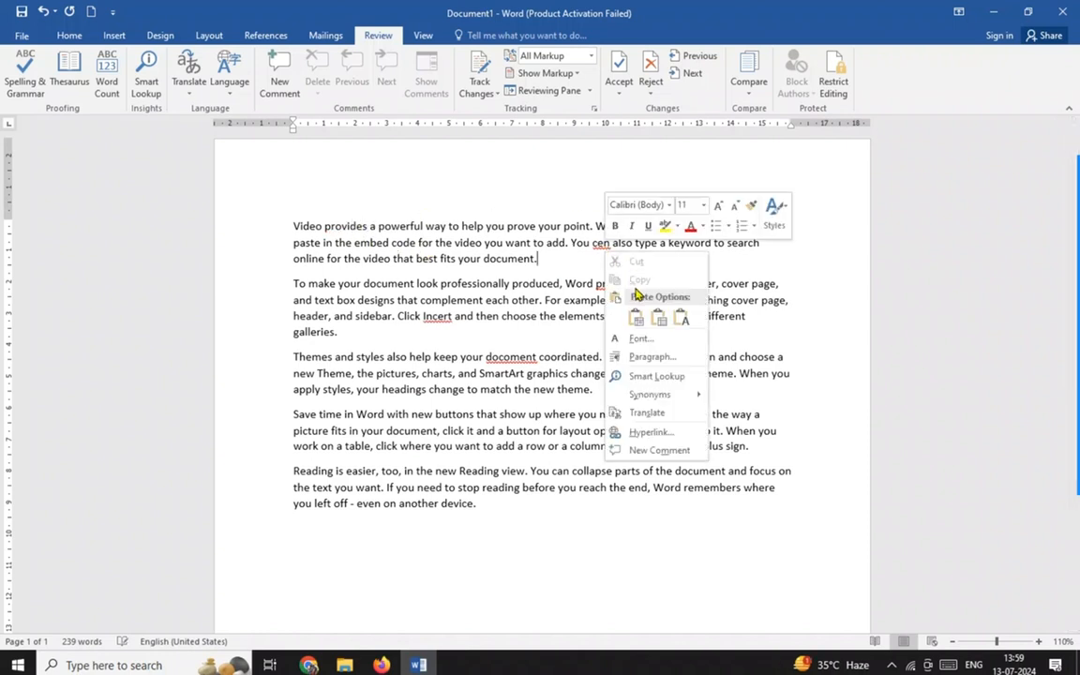
{"action": "left_click", "coordinate": [603, 249]}
{"action": "right_click", "coordinate": [607, 248]}
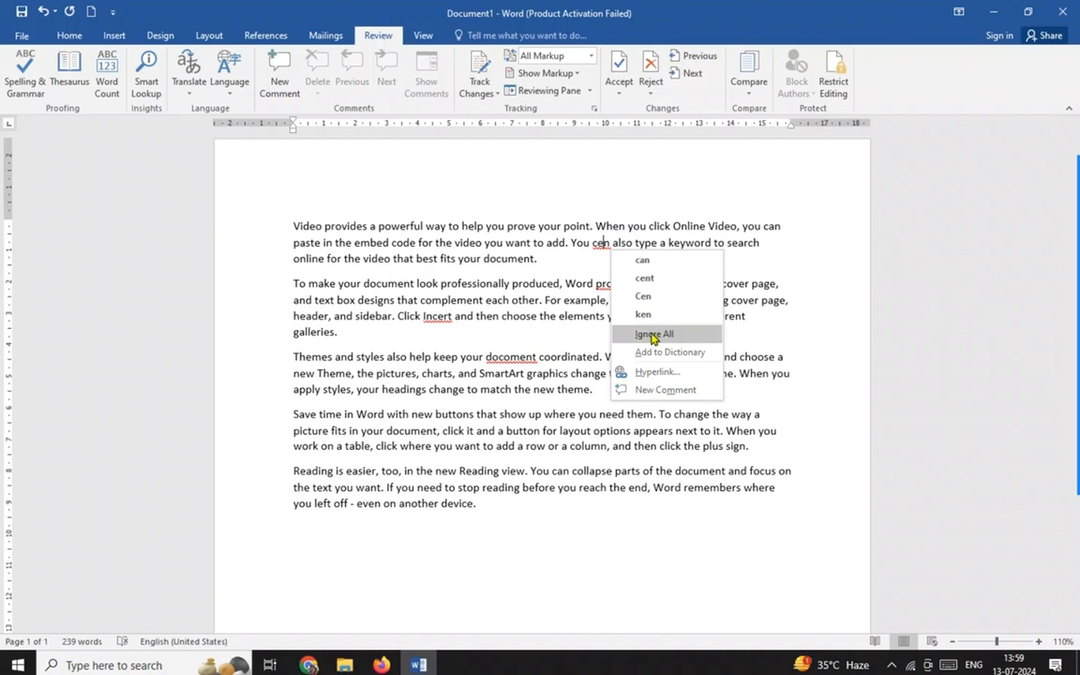
{"action": "left_click", "coordinate": [577, 272]}
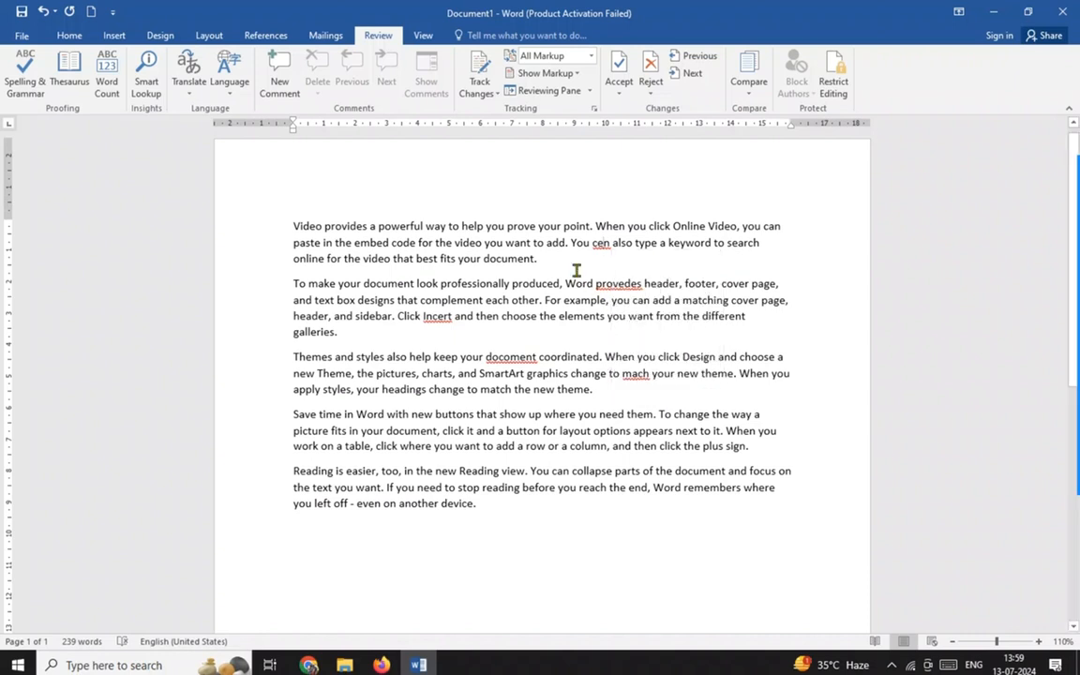
- Run Spelling & Grammar on all the text, correcting "cen" to "can", "provedes" to "provides" and "Incert" to "Insert"
{"action": "left_click_drag", "start_coordinate": [294, 226], "coordinate": [483, 506]}
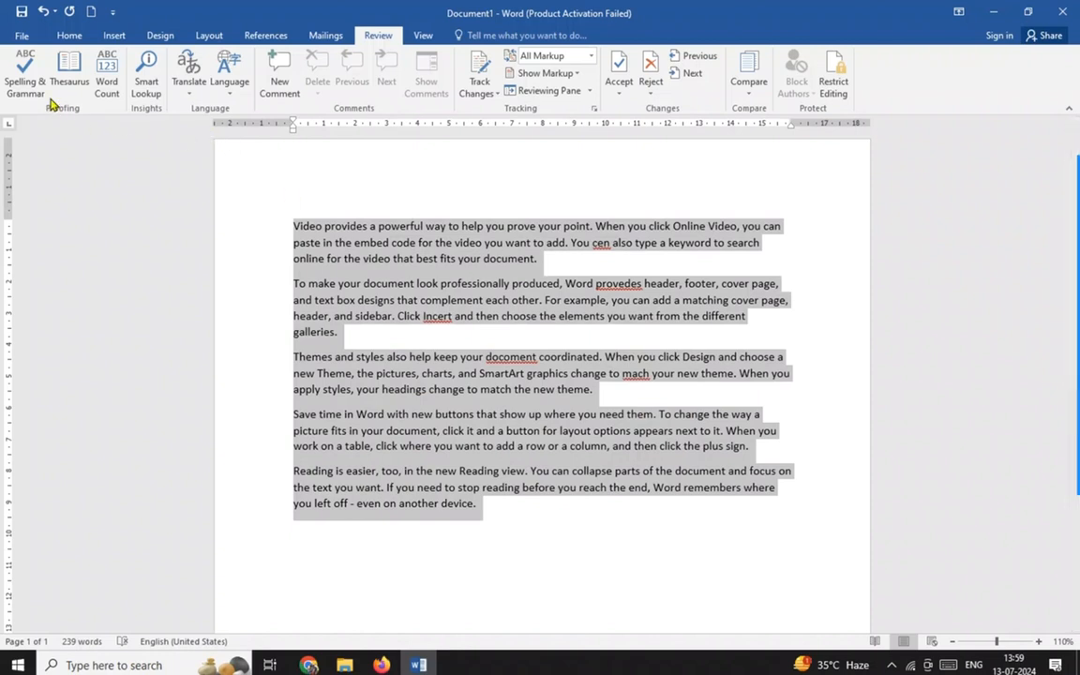
{"action": "left_click", "coordinate": [25, 83]}
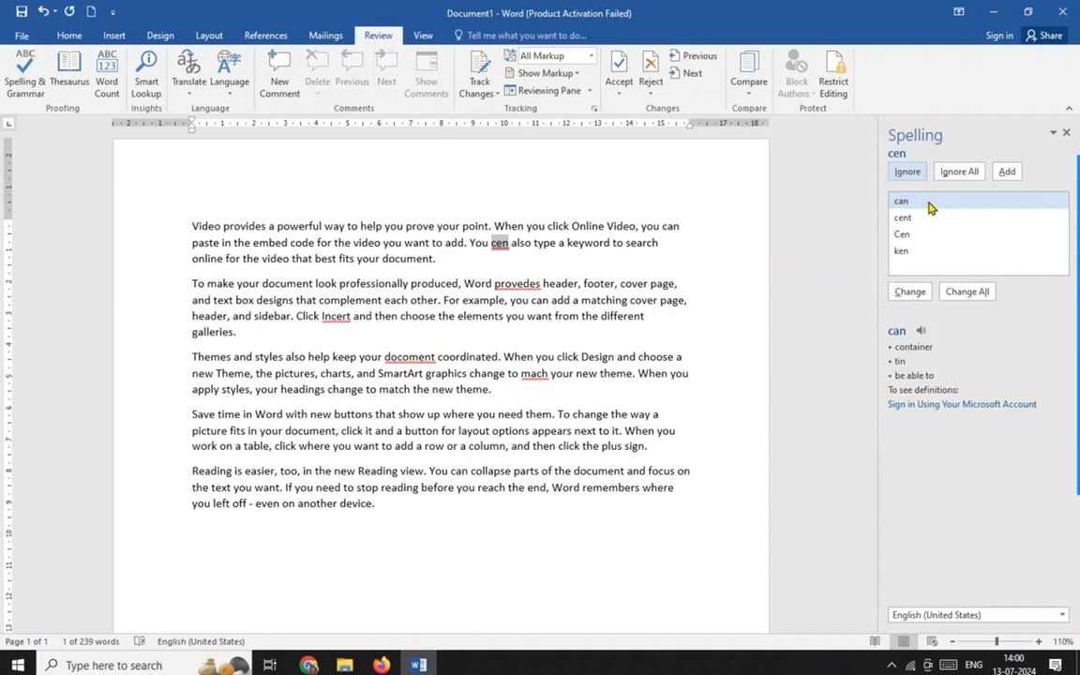
{"action": "left_click", "coordinate": [924, 293]}
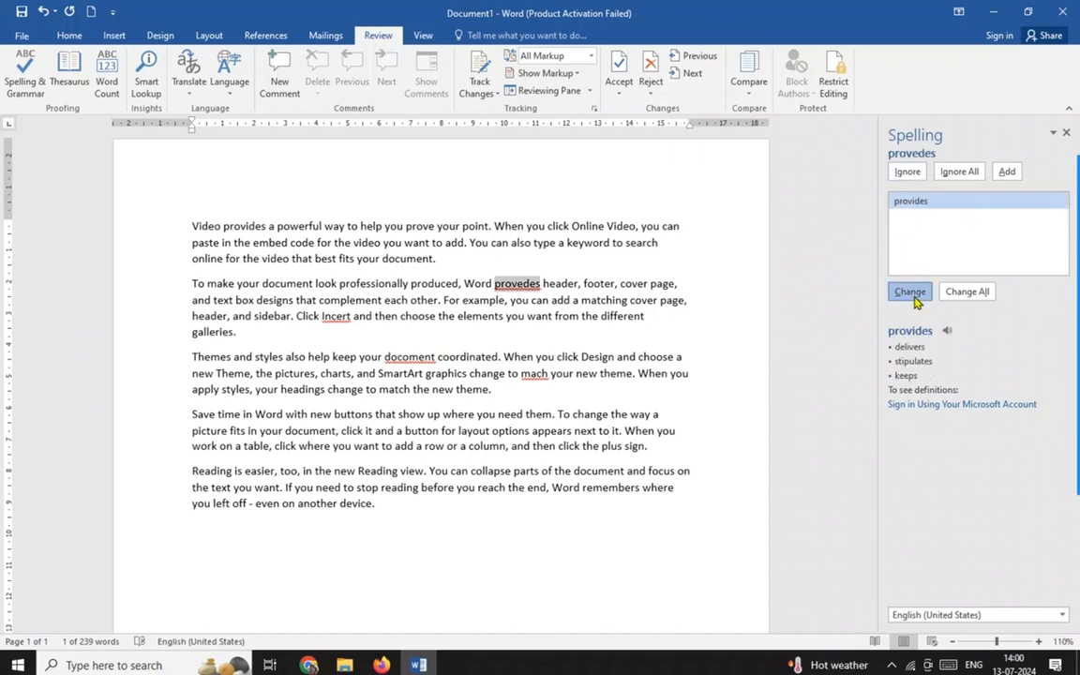
{"action": "left_click", "coordinate": [911, 292]}
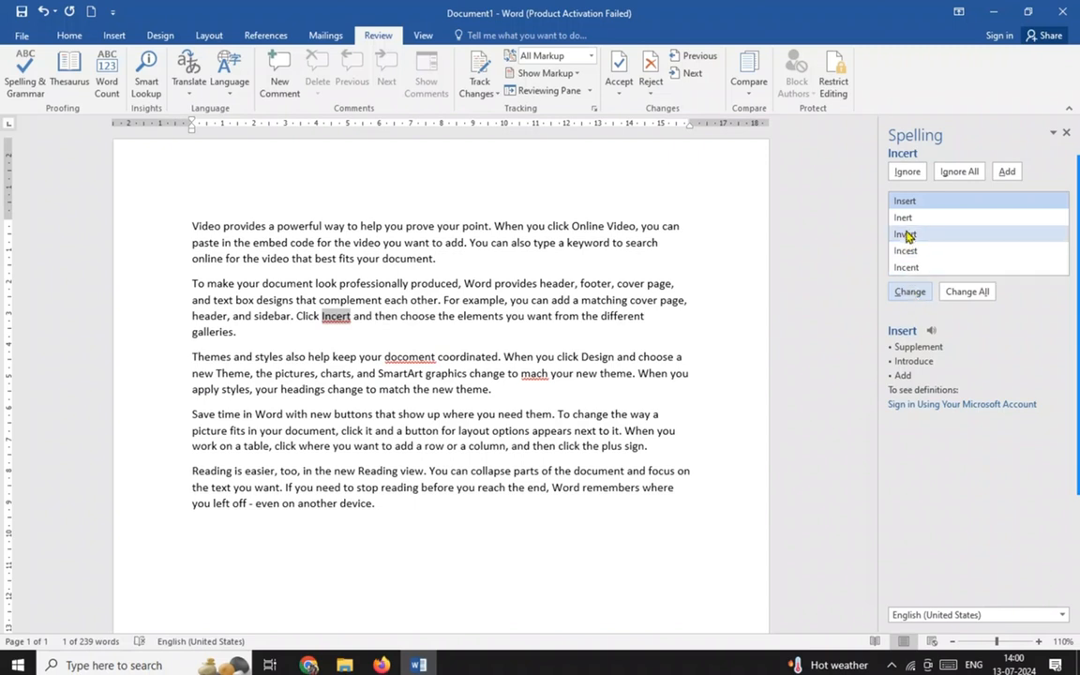
{"action": "left_click", "coordinate": [909, 293]}
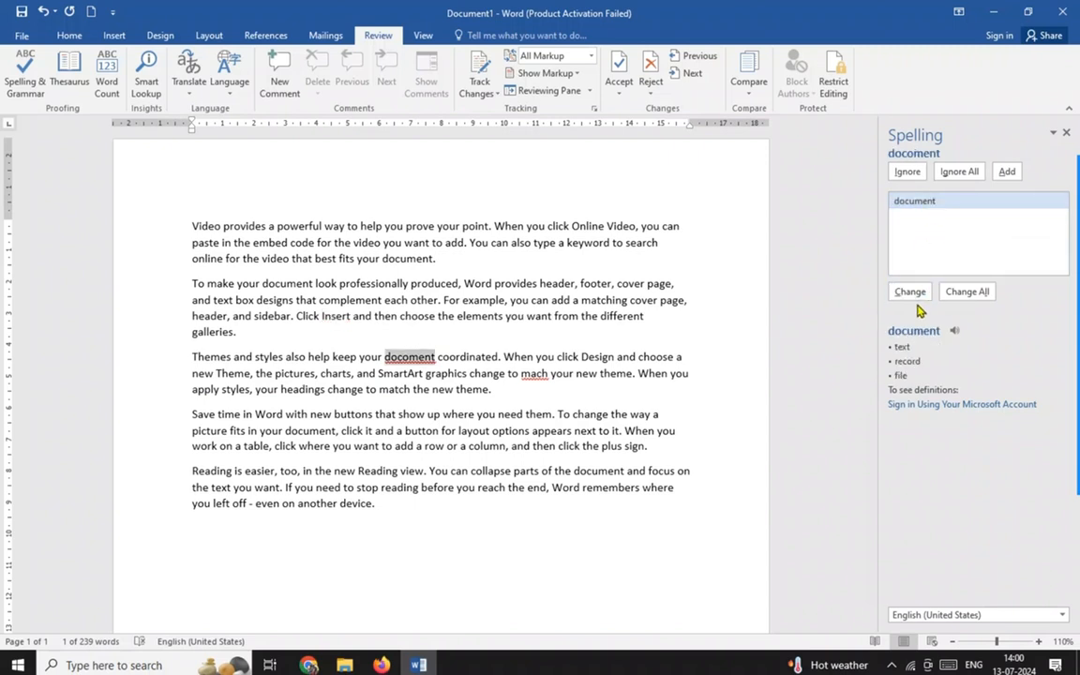
- Correct "docoment" to "document" and "mach" to "match", and finish the spelling check over the rest of the document
{"action": "left_click", "coordinate": [916, 292]}
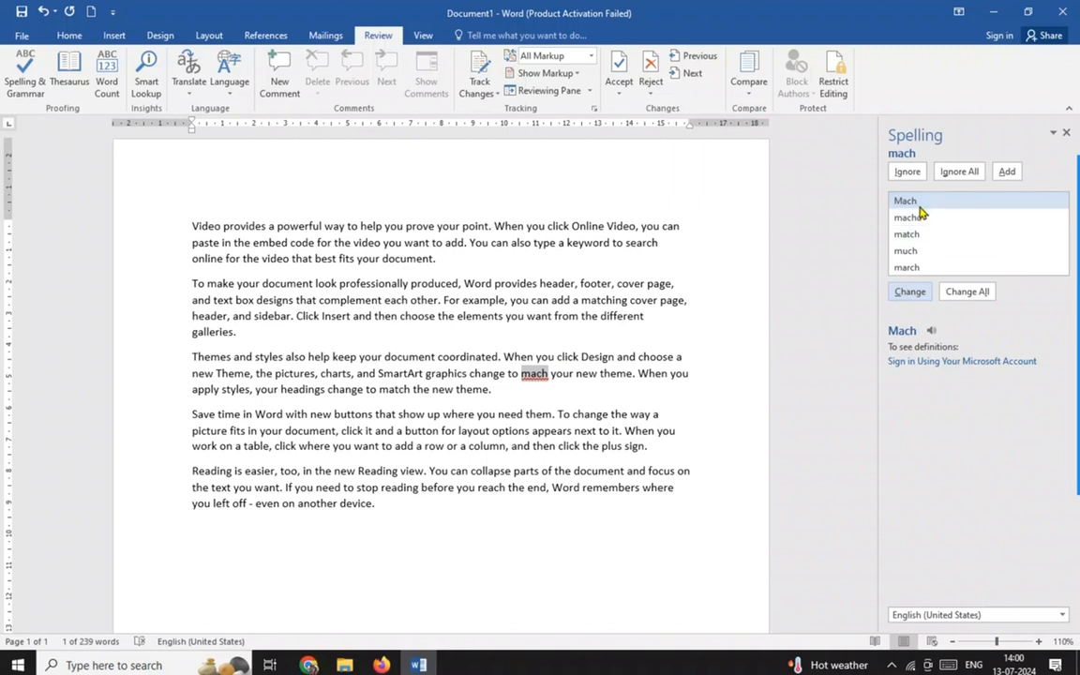
{"action": "left_click", "coordinate": [907, 235]}
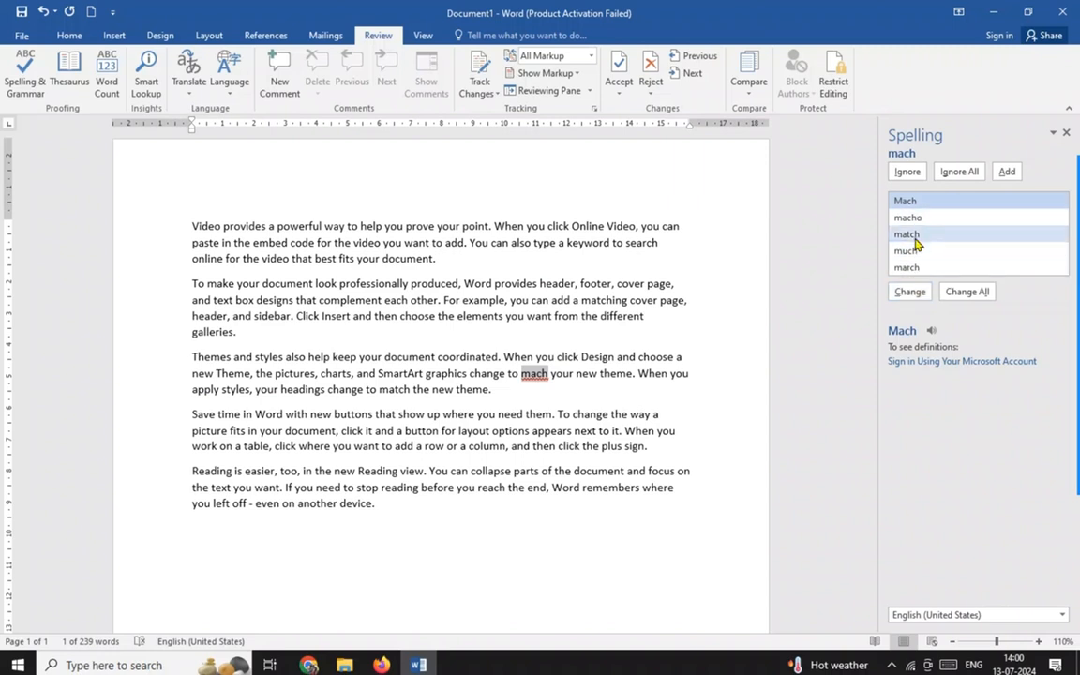
{"action": "left_click", "coordinate": [916, 293]}
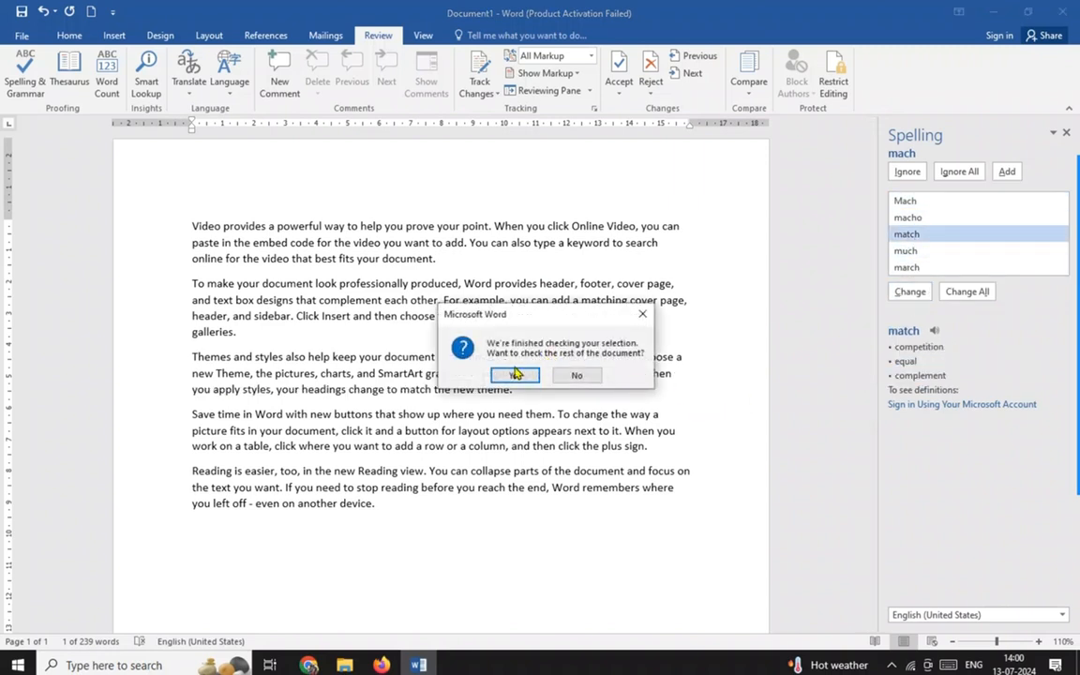
{"action": "left_click", "coordinate": [517, 377]}
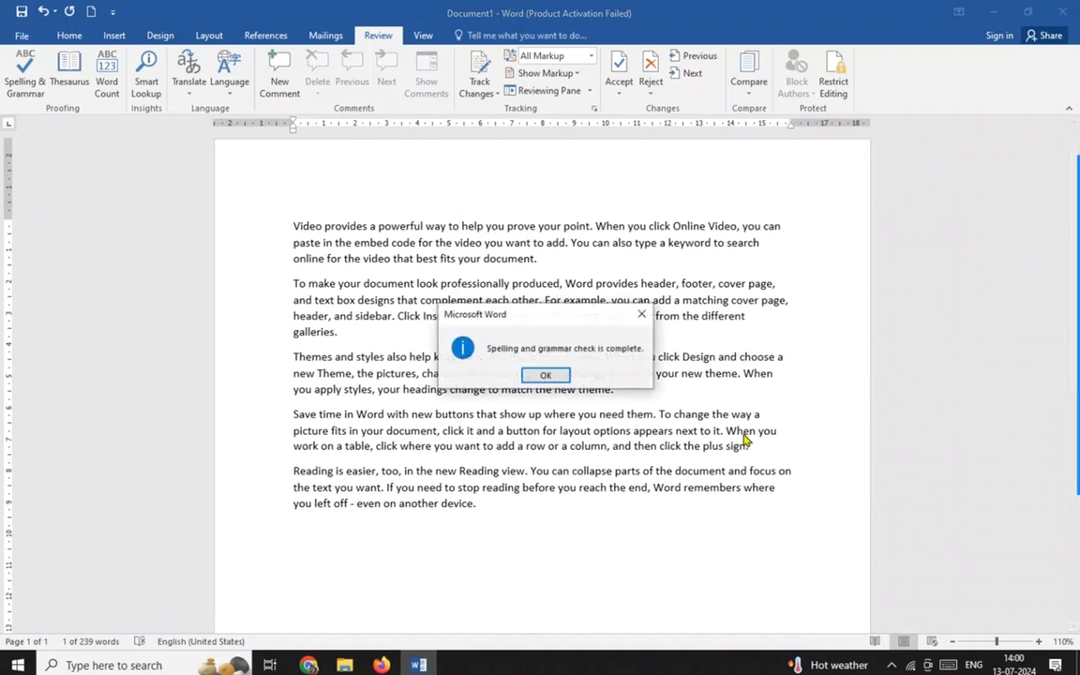
{"action": "left_click", "coordinate": [553, 376]}
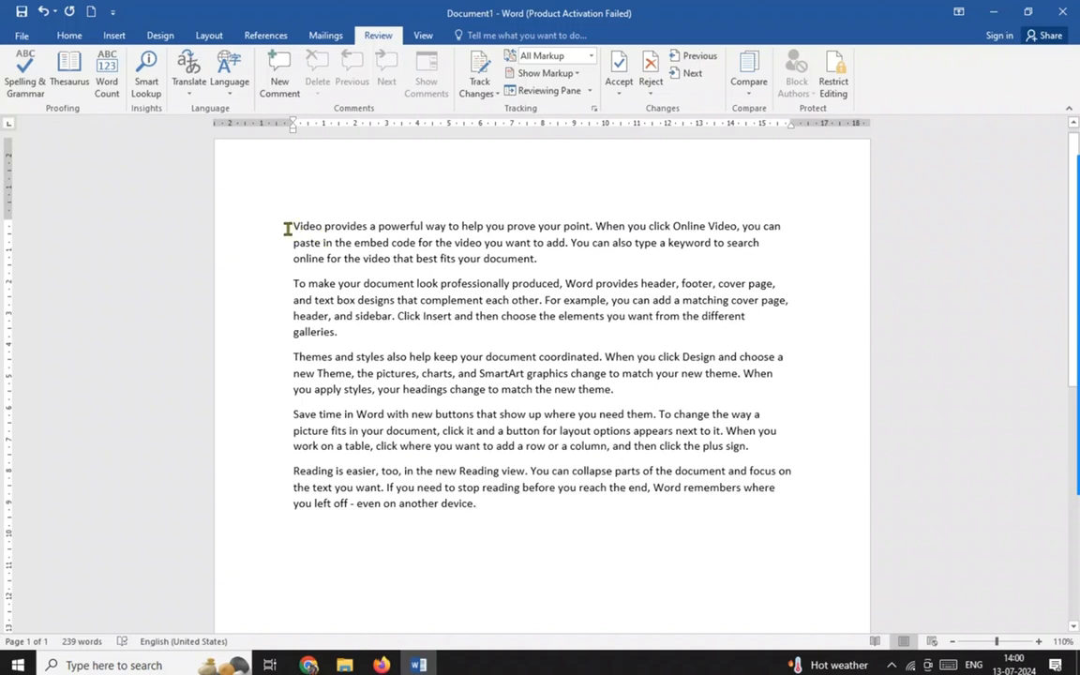
- Look up the first word, "Video", in the Thesaurus, examine the full synonym list, and close it
{"action": "left_click_drag", "start_coordinate": [288, 228], "coordinate": [533, 258]}
{"action": "left_click_drag", "start_coordinate": [291, 226], "coordinate": [321, 227]}
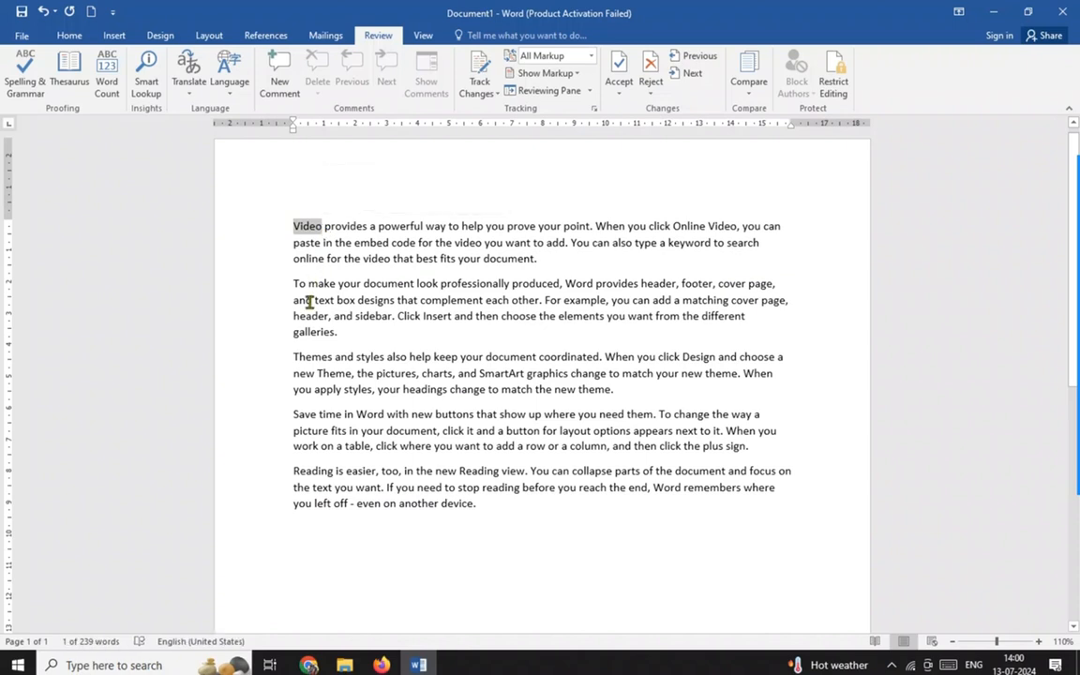
{"action": "left_click", "coordinate": [70, 88]}
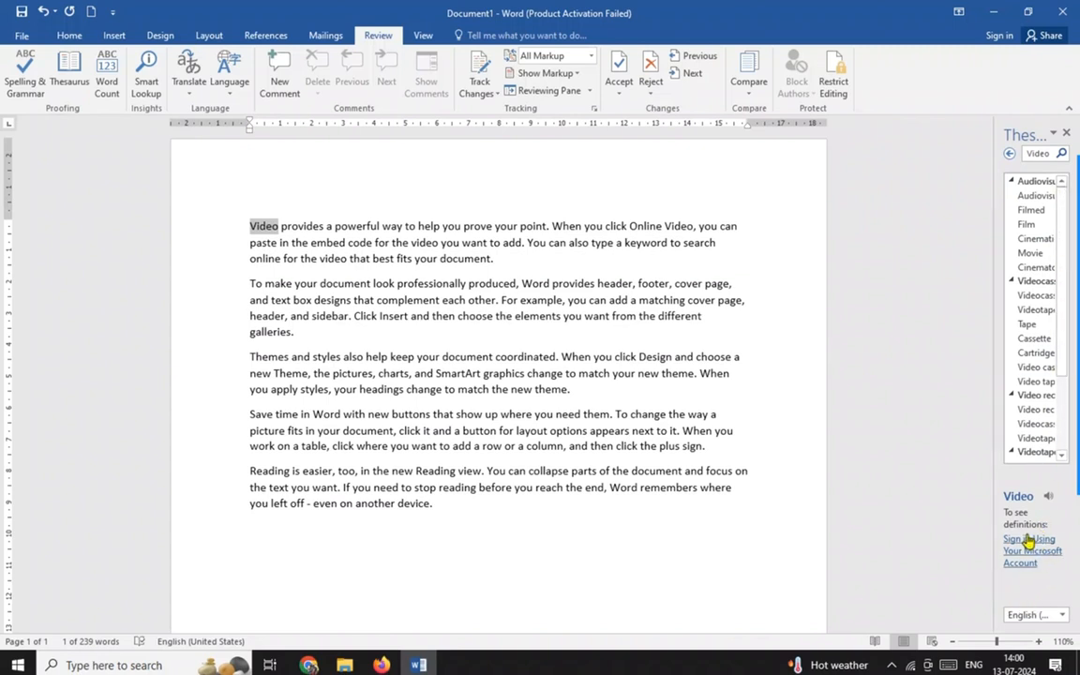
{"action": "mouse_move", "coordinate": [1054, 466]}
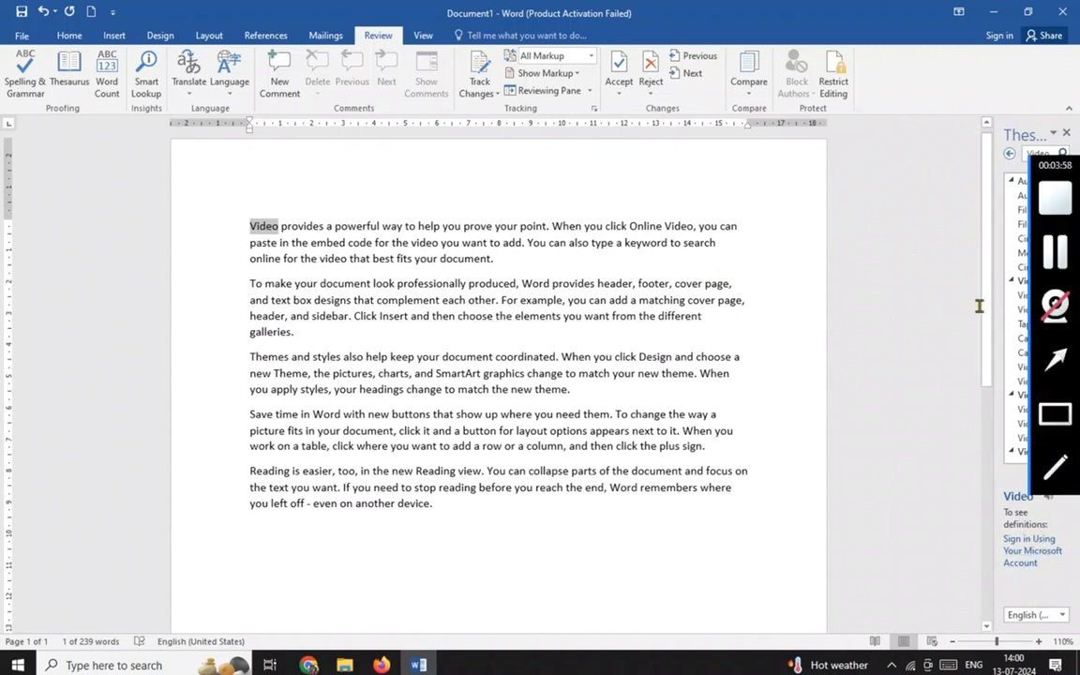
{"action": "left_click_drag", "start_coordinate": [985, 351], "coordinate": [989, 407]}
{"action": "left_click", "coordinate": [1063, 454]}
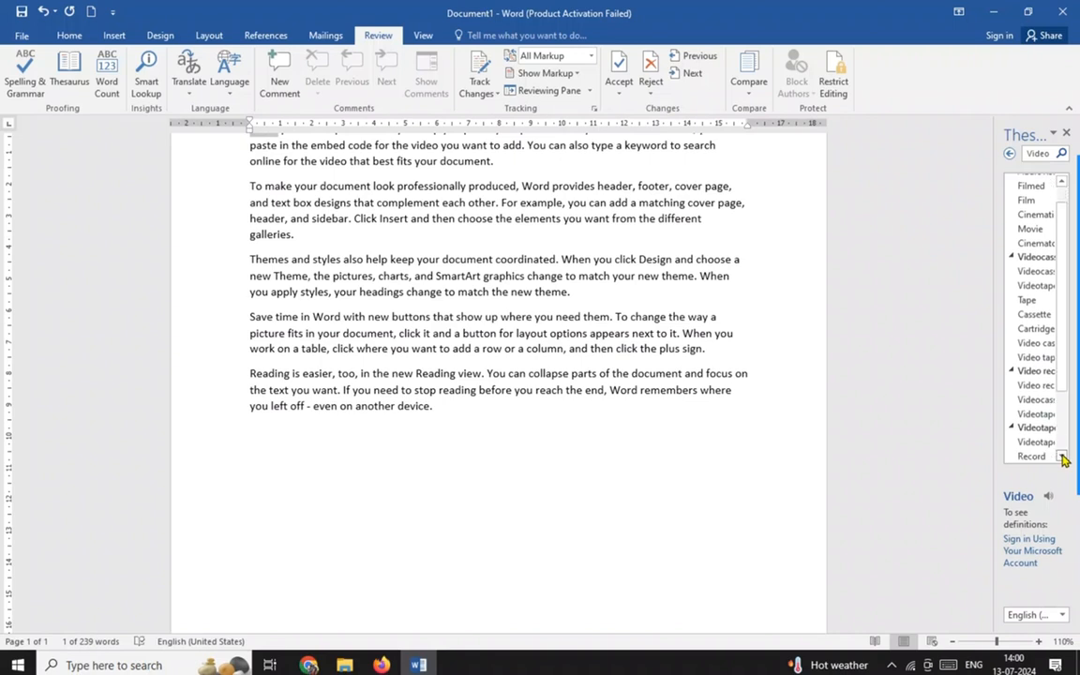
{"action": "left_click", "coordinate": [1062, 455]}
{"action": "left_click", "coordinate": [1062, 455]}
{"action": "left_click", "coordinate": [1062, 455]}
{"action": "left_click", "coordinate": [1062, 455]}
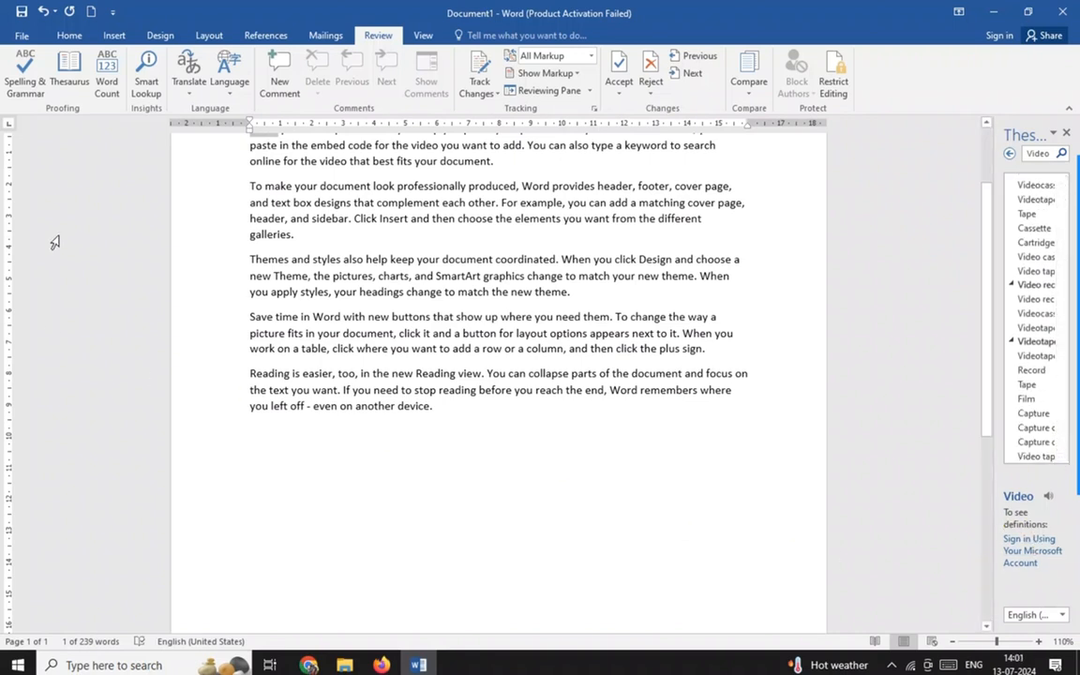
{"action": "scroll", "coordinate": [988, 262], "scroll_direction": "up", "scroll_amount": 2}
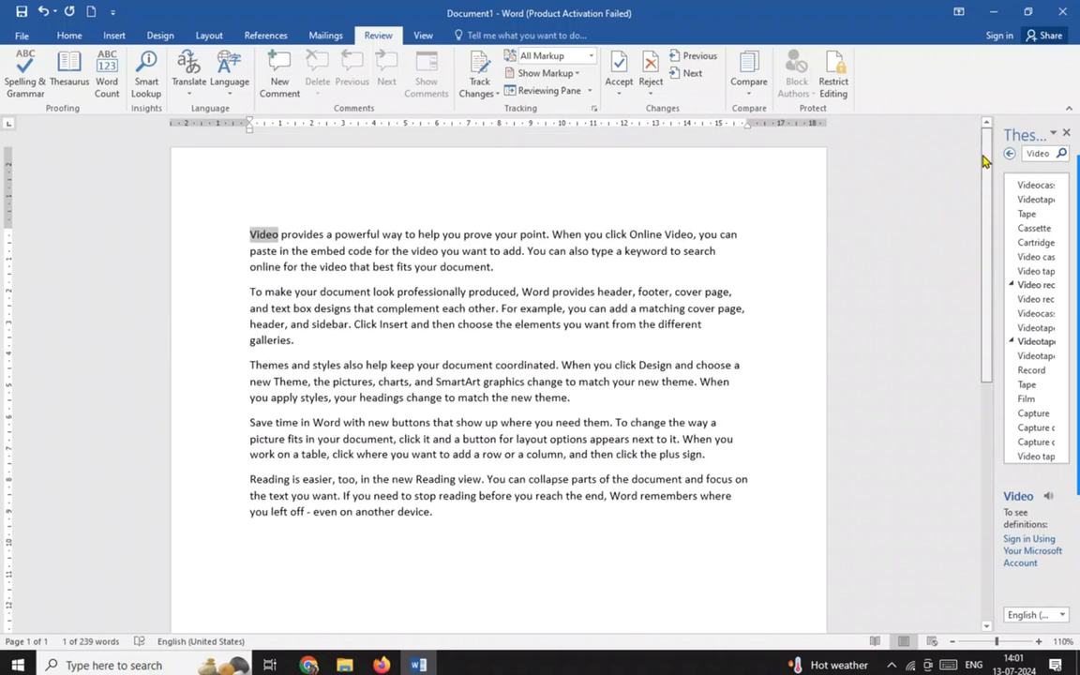
{"action": "left_click", "coordinate": [1066, 133]}
{"action": "left_click", "coordinate": [341, 234]}
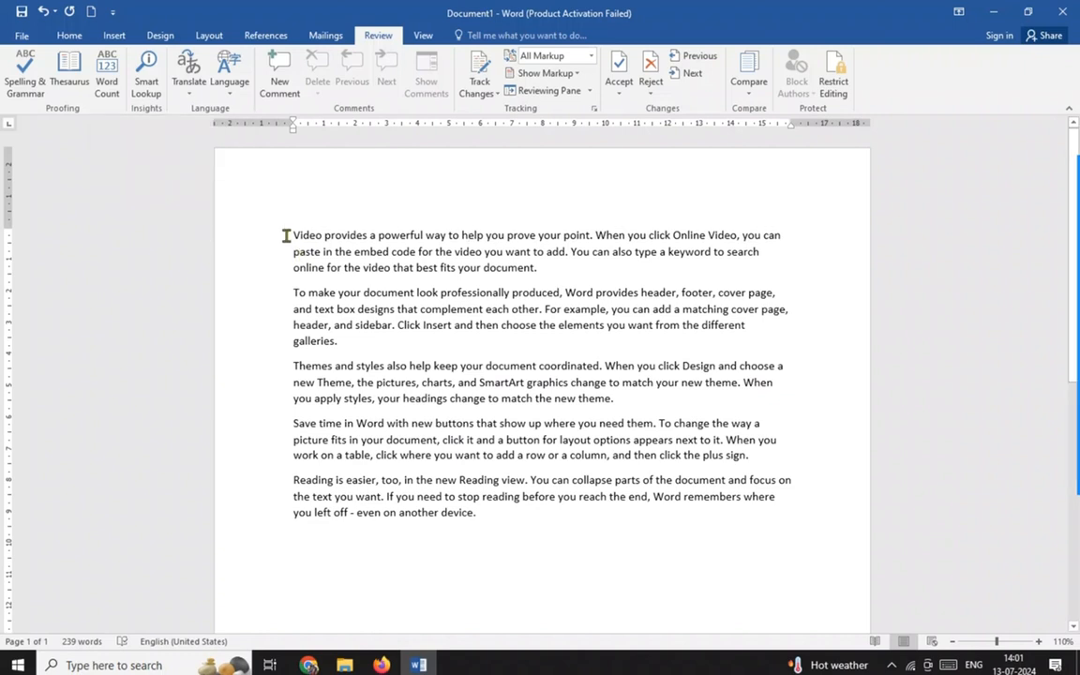
- View the document's Word Count statistics and close them
{"action": "left_click", "coordinate": [103, 82]}
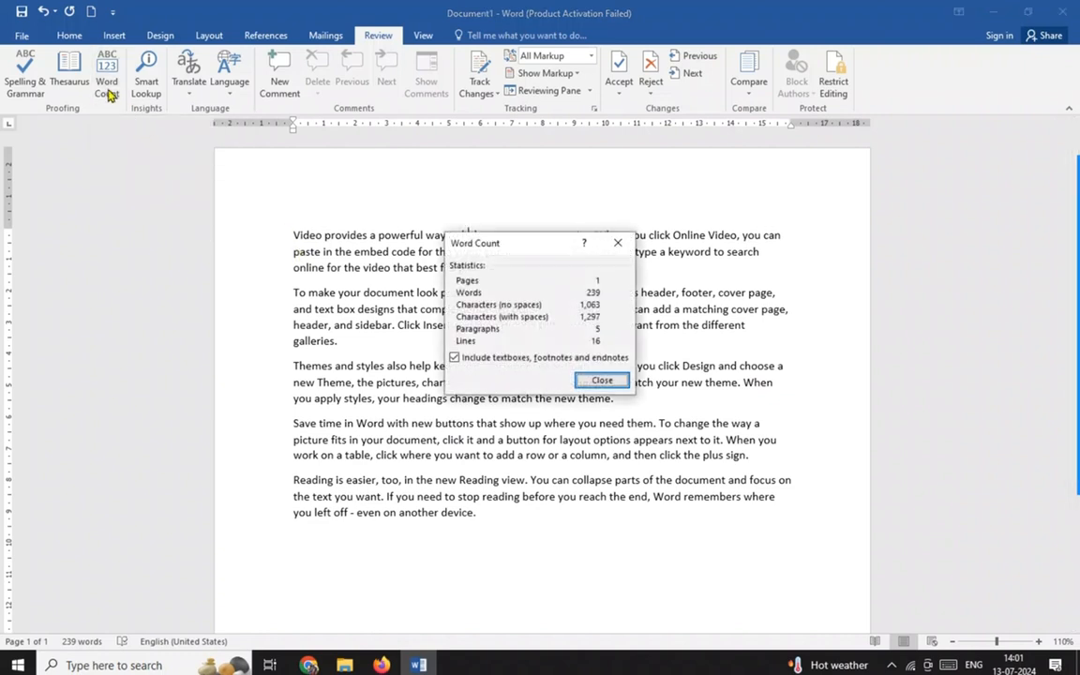
{"action": "left_click_drag", "start_coordinate": [513, 241], "coordinate": [489, 341]}
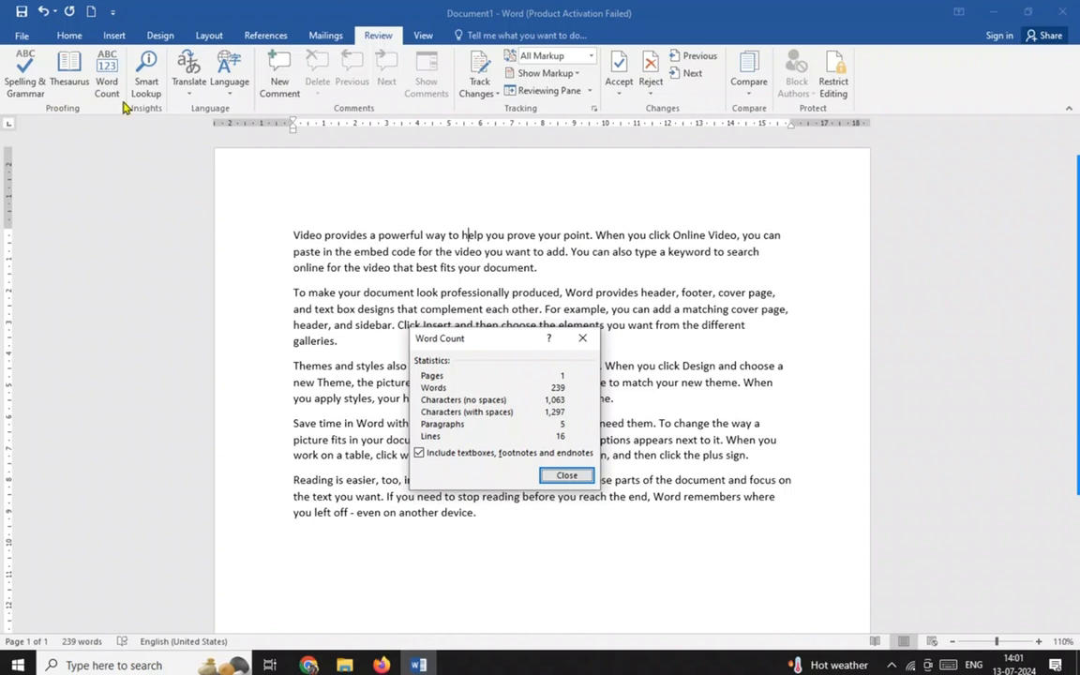
{"action": "left_click", "coordinate": [567, 476]}
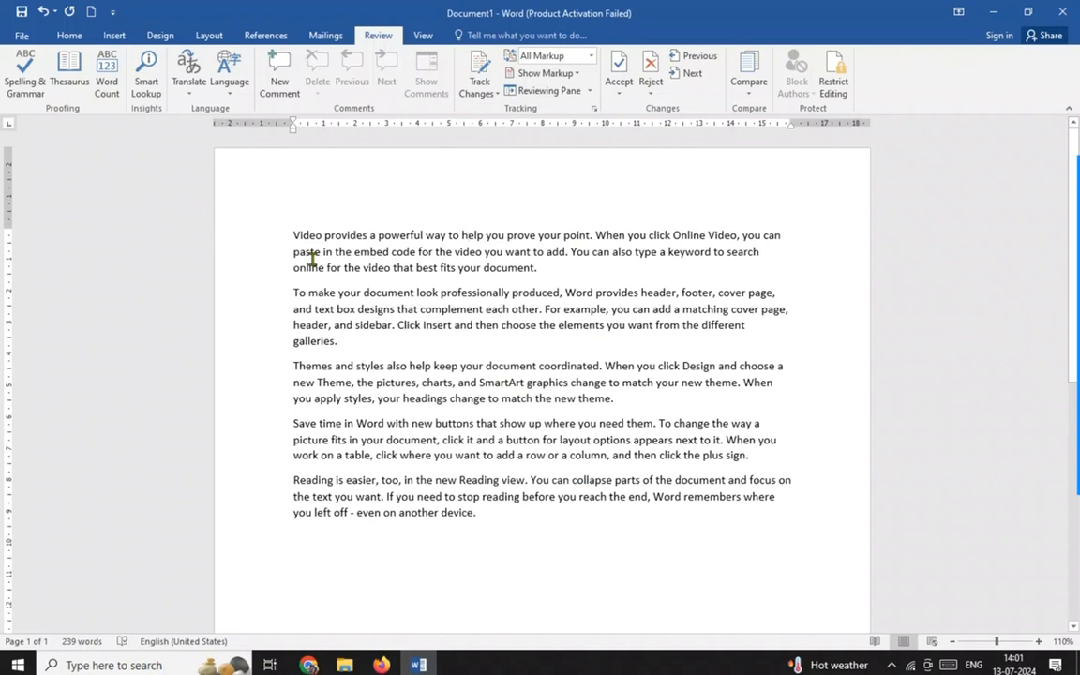
{"action": "left_click", "coordinate": [463, 235]}
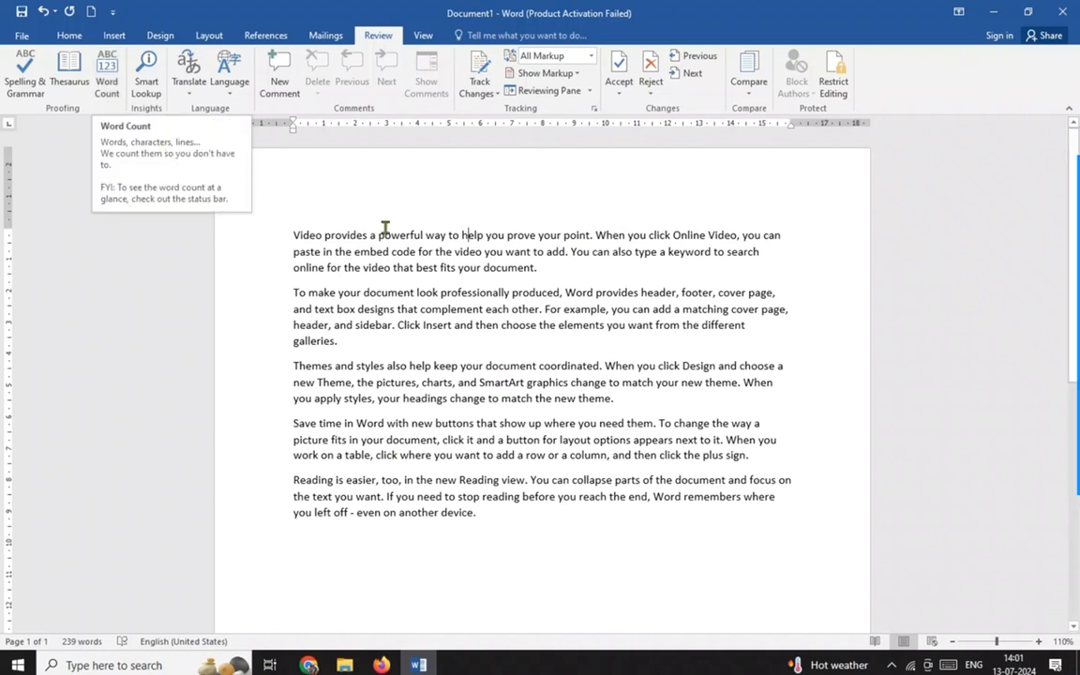
- Add a new paragraph containing the word "Computer" at the end of the document
{"action": "left_click", "coordinate": [515, 550]}
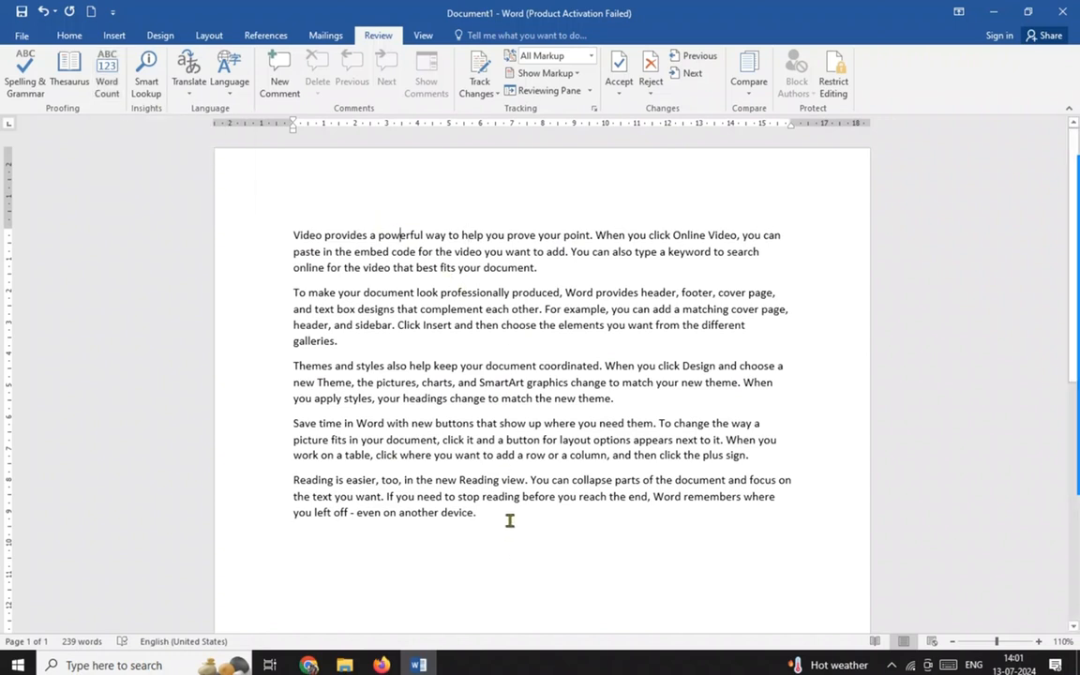
{"action": "key", "text": "Return"}
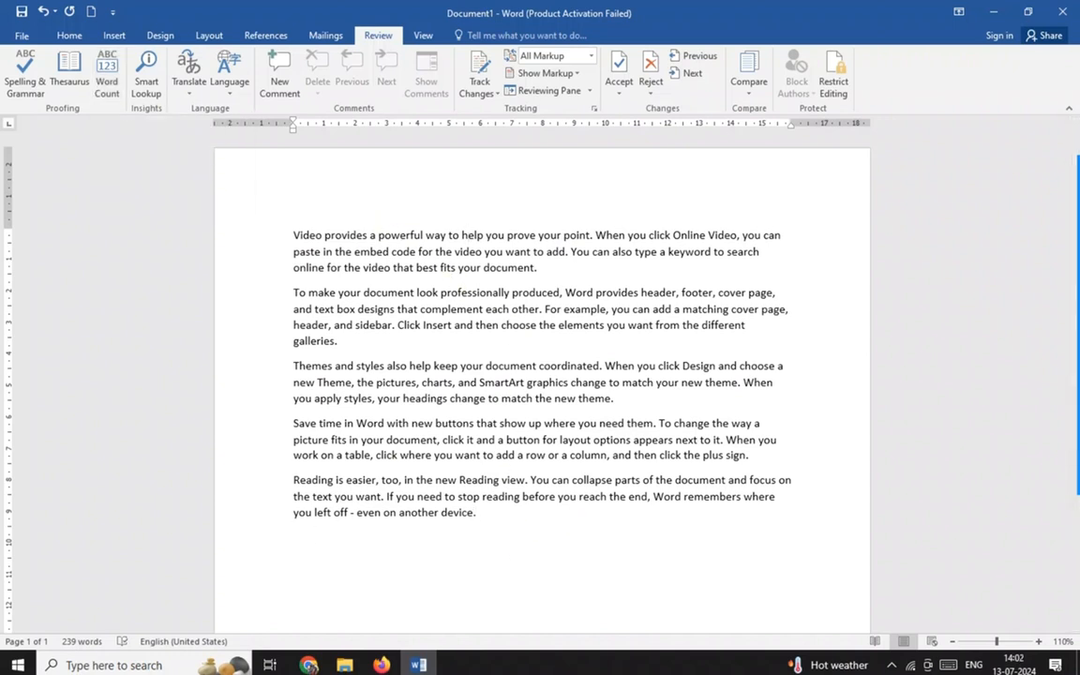
{"action": "type", "text": "computer"}
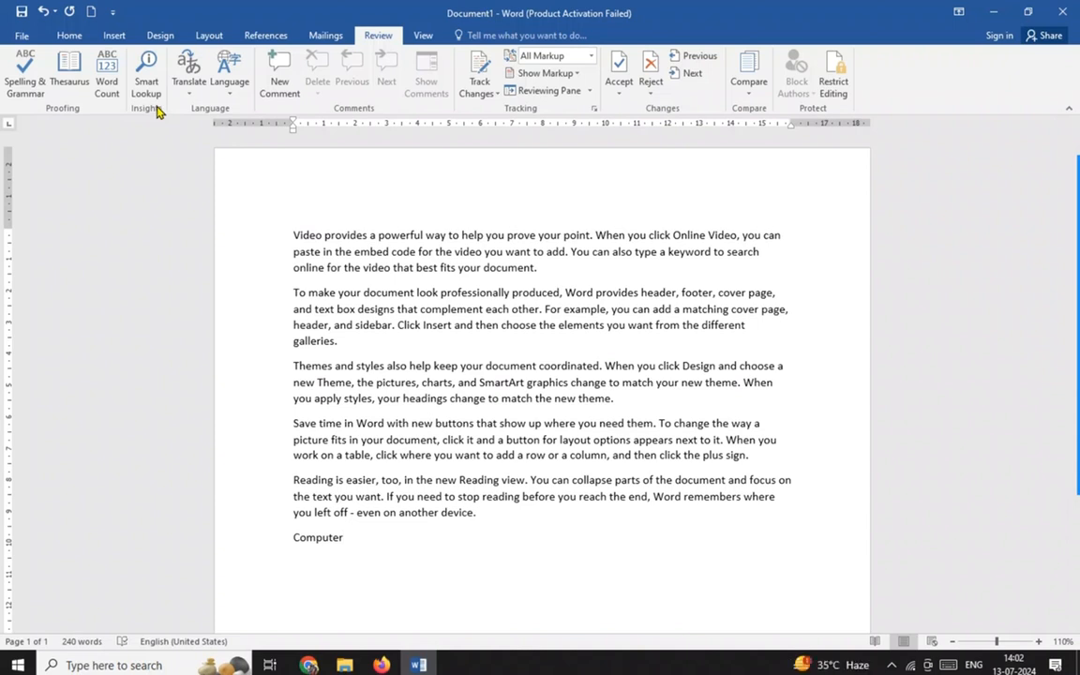
- Run Smart Lookup on the word "Computer" and examine its Explore results and its dictionary definition
{"action": "left_click_drag", "start_coordinate": [349, 537], "coordinate": [288, 535]}
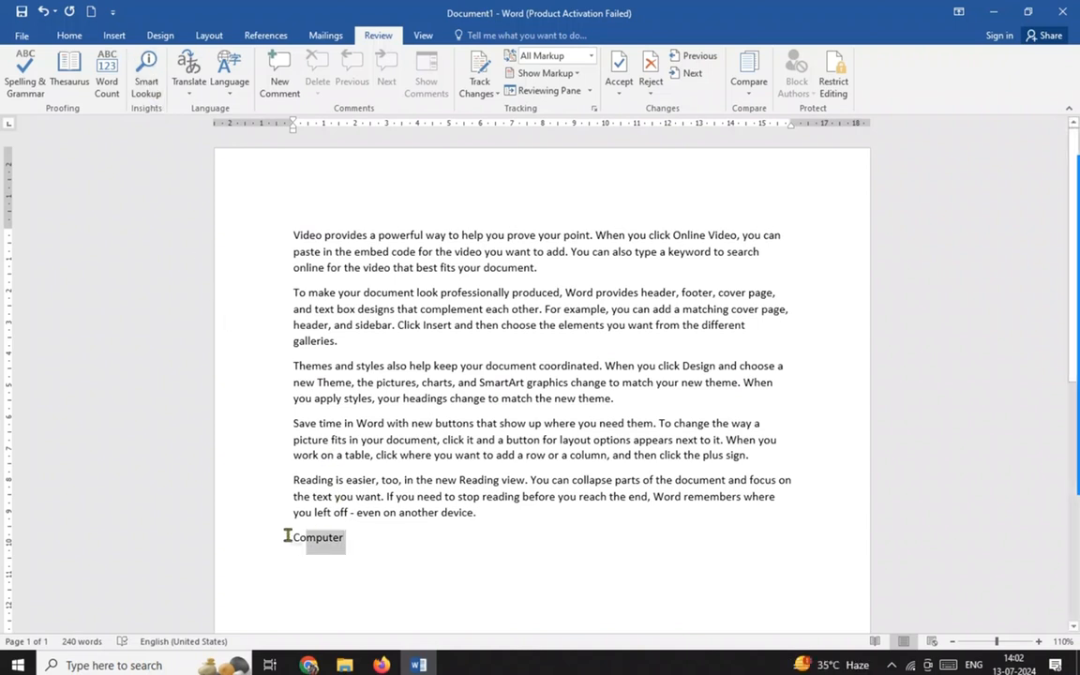
{"action": "left_click", "coordinate": [148, 73]}
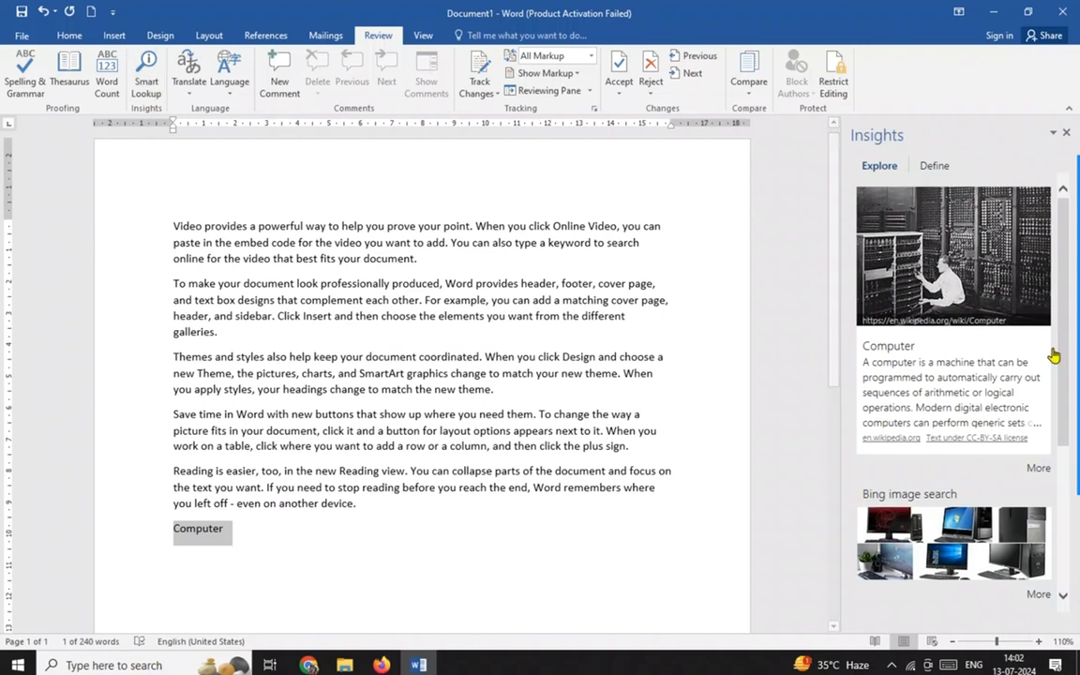
{"action": "left_click_drag", "start_coordinate": [1056, 355], "coordinate": [1062, 469]}
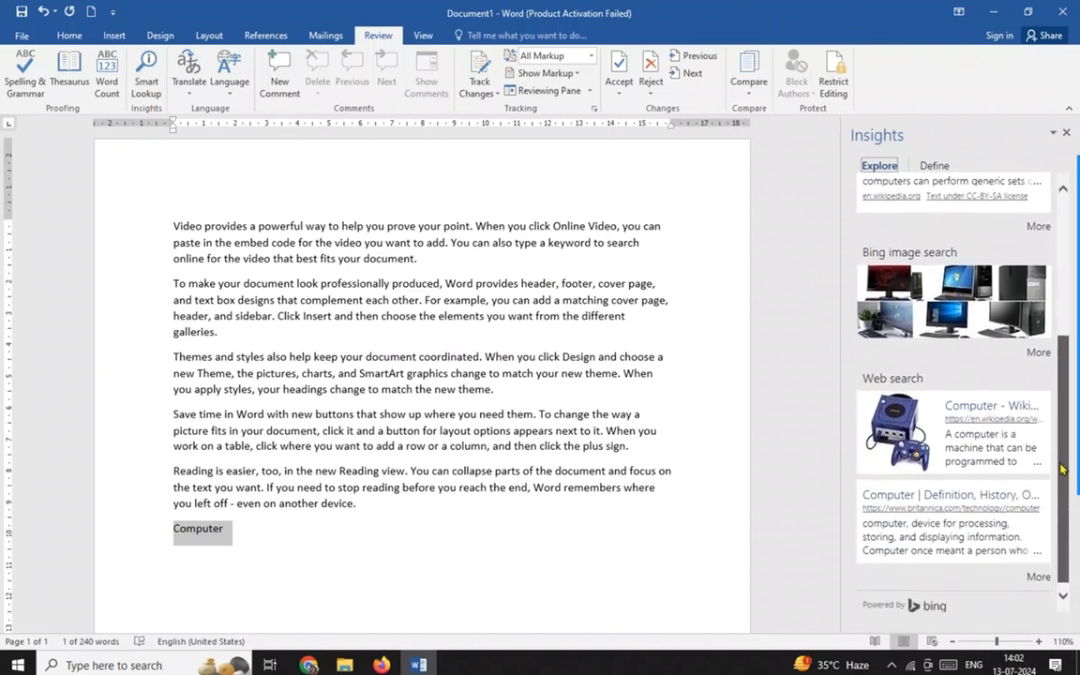
{"action": "scroll", "coordinate": [1042, 375], "scroll_direction": "up", "scroll_amount": 5}
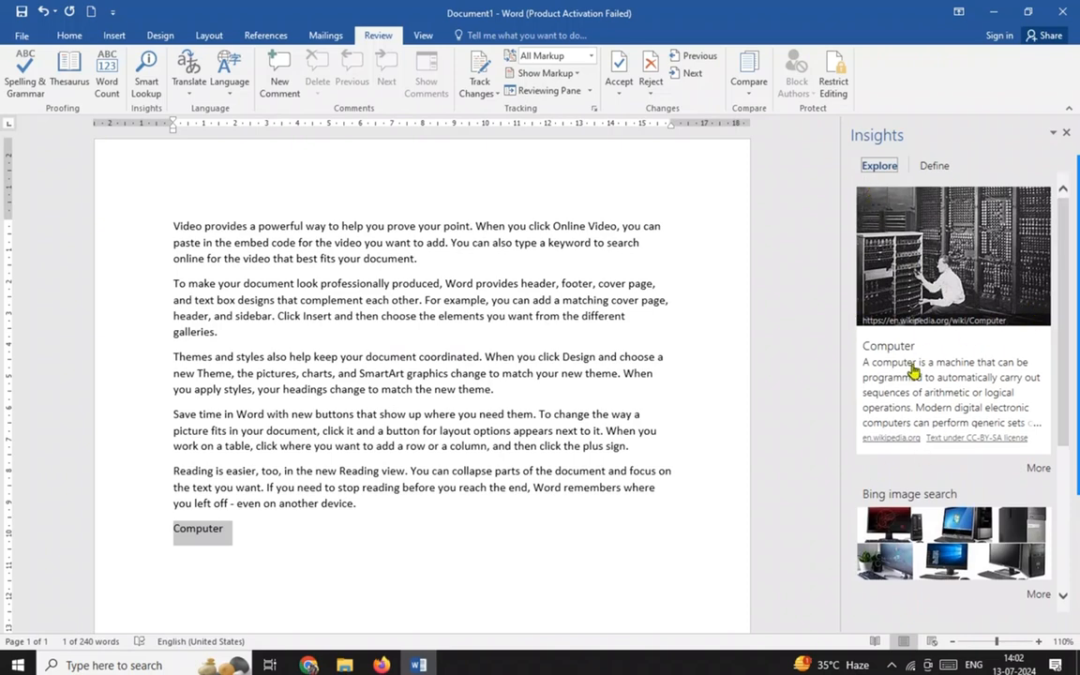
{"action": "left_click", "coordinate": [931, 169]}
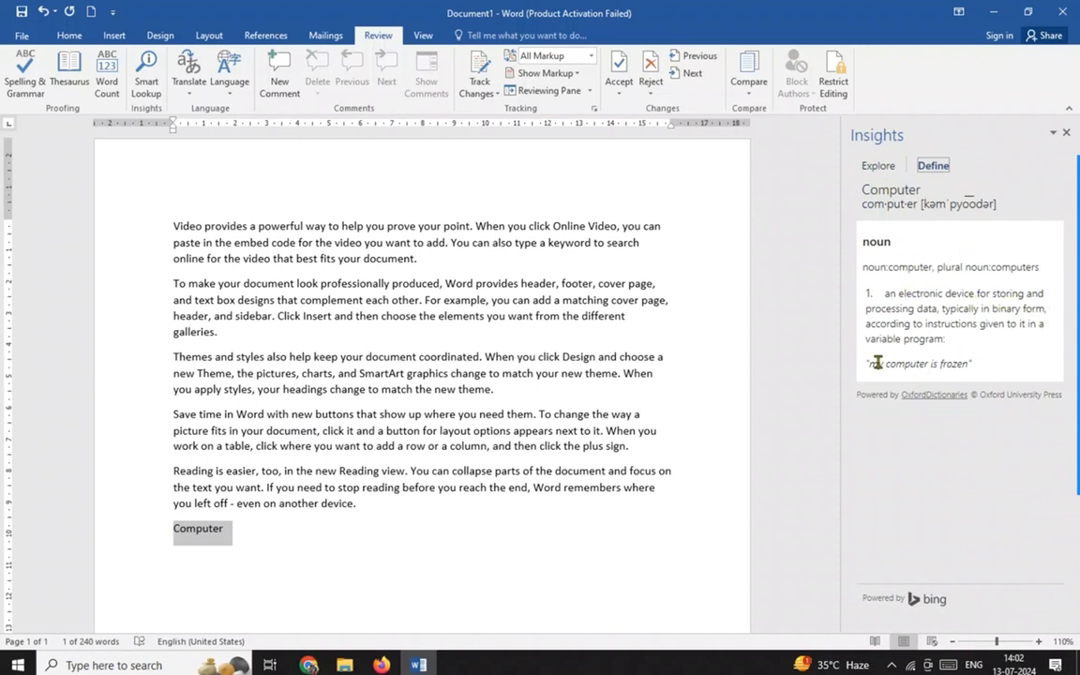
{"action": "left_click", "coordinate": [879, 166]}
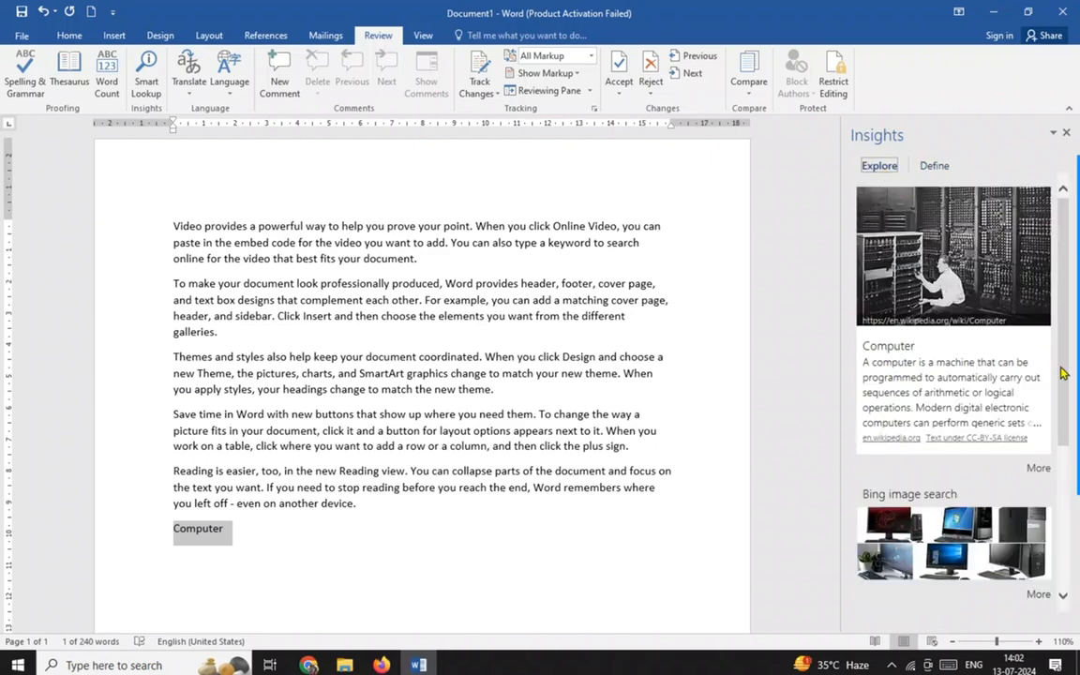
- Open the full Quick insights article on "Computer", examine its text and related topics, and close the lookup results
{"action": "scroll", "coordinate": [959, 338], "scroll_direction": "down", "scroll_amount": 2}
{"action": "left_click", "coordinate": [1039, 406]}
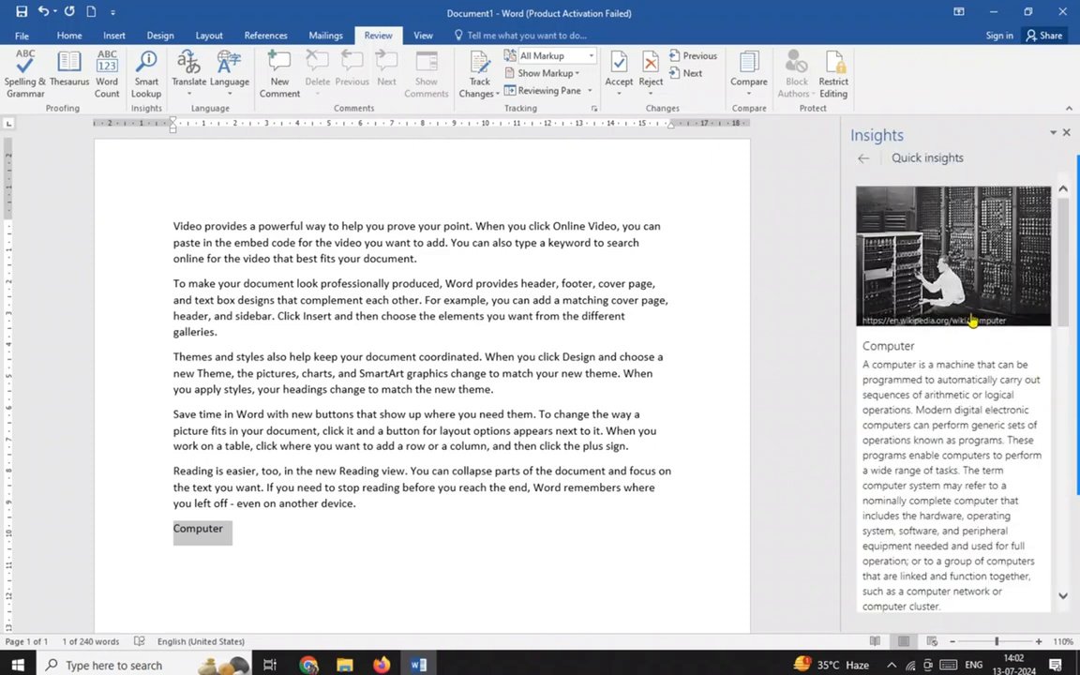
{"action": "left_click_drag", "start_coordinate": [1063, 302], "coordinate": [1063, 433]}
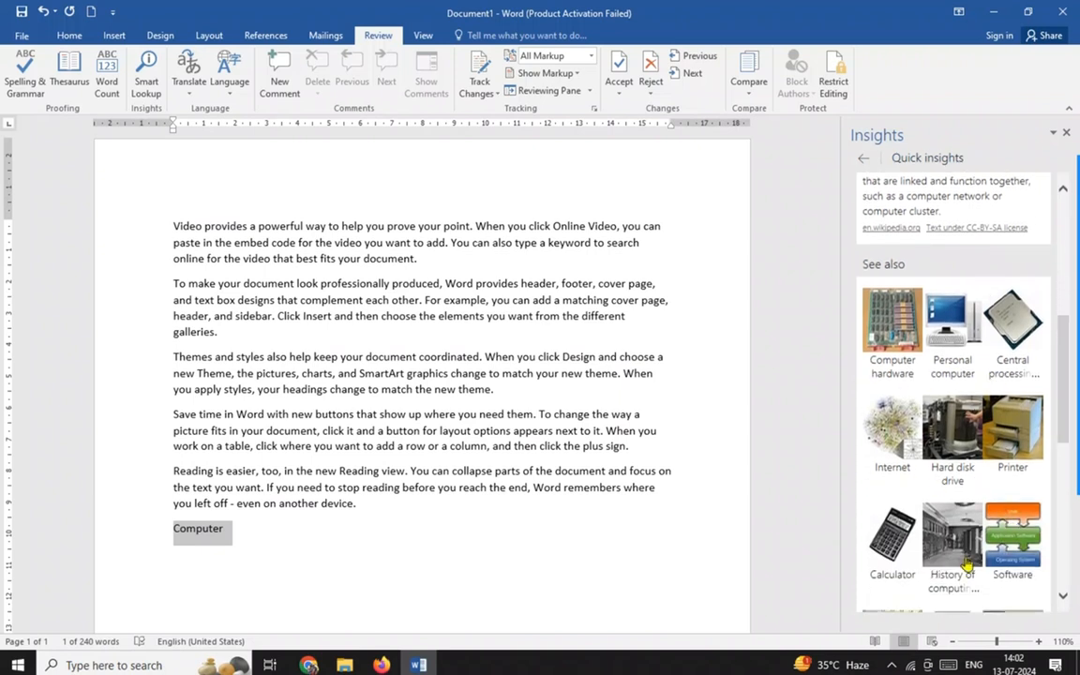
{"action": "left_click_drag", "start_coordinate": [1064, 383], "coordinate": [1054, 255]}
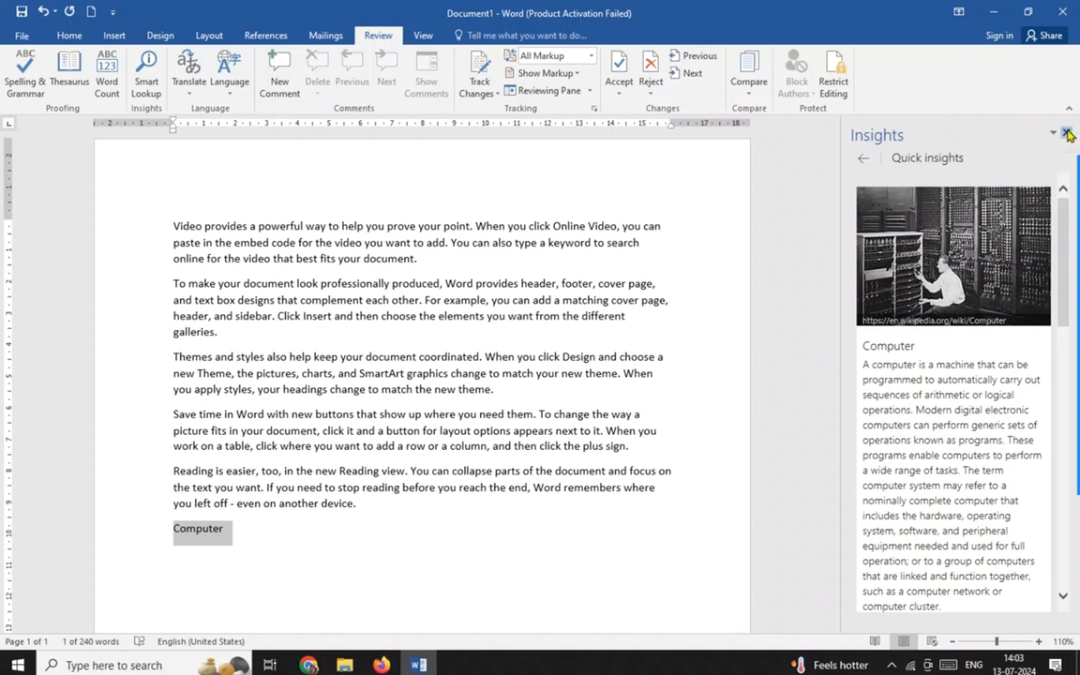
{"action": "left_click", "coordinate": [1067, 135]}
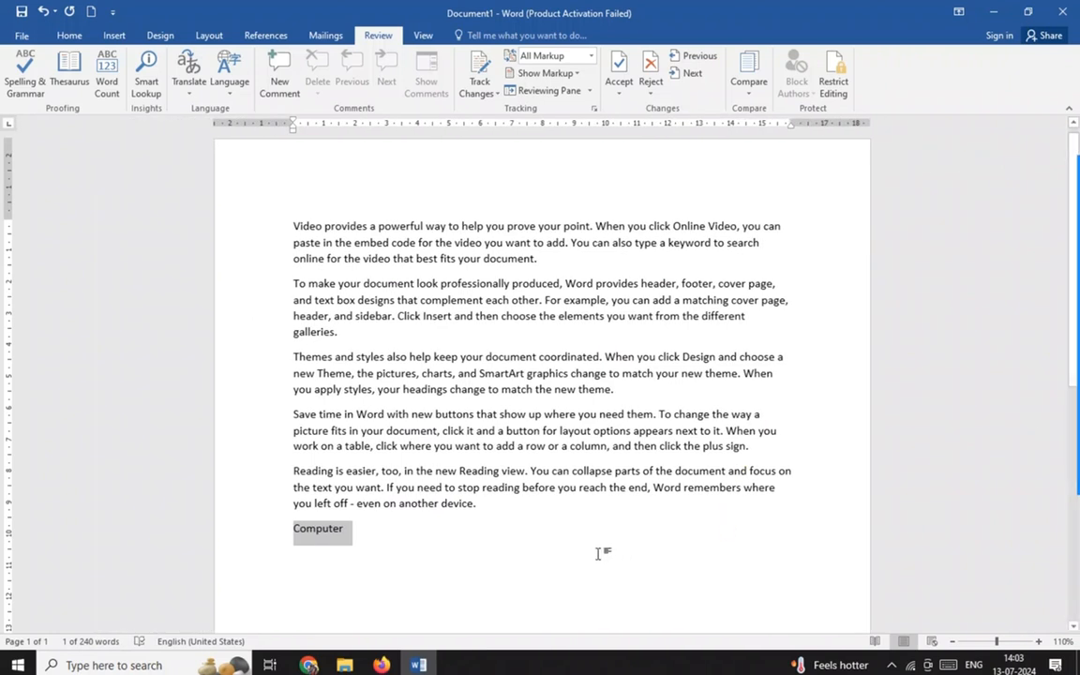
{"action": "left_click", "coordinate": [373, 534]}
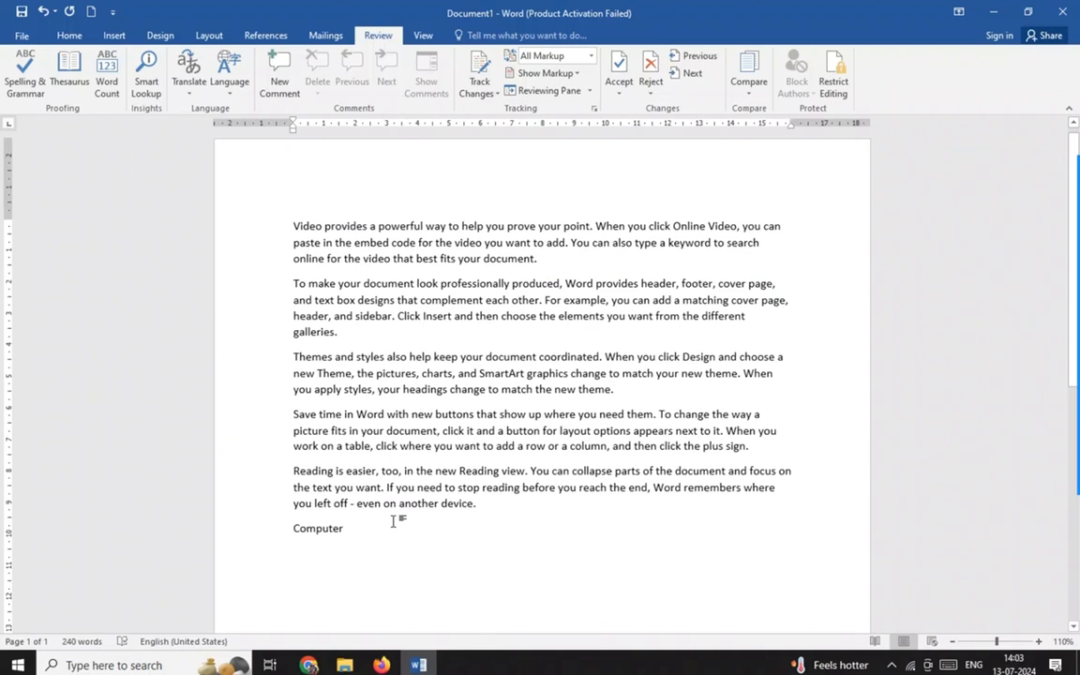
- View the translation options and browse the list of proofing languages, closing it without changing the language
{"action": "left_click", "coordinate": [193, 97]}
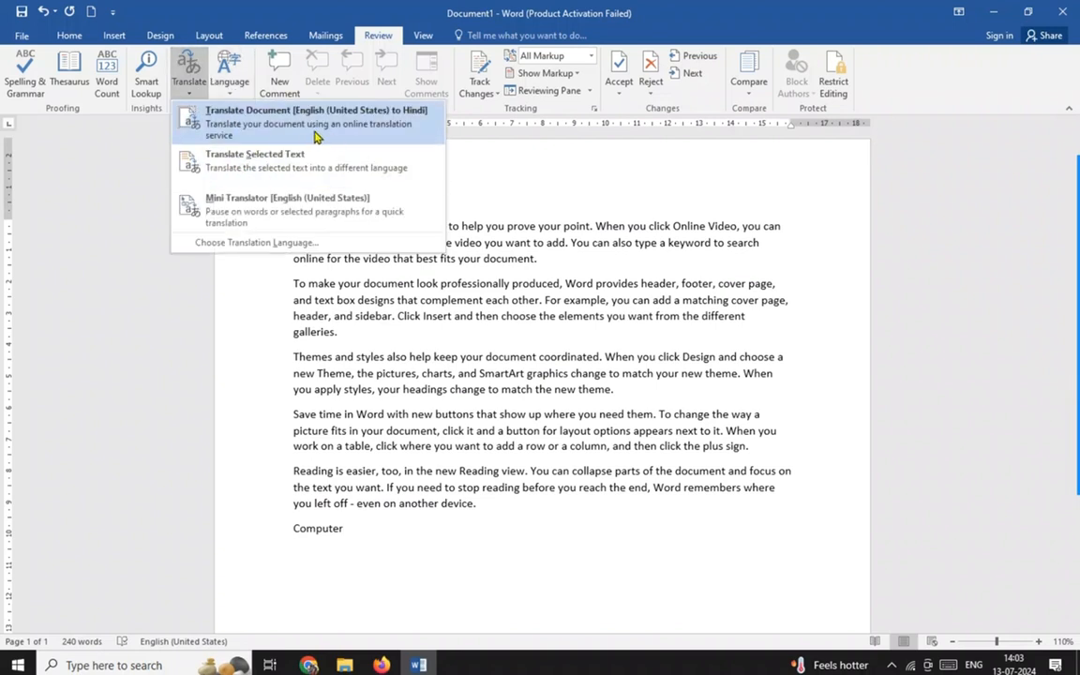
{"action": "left_click", "coordinate": [232, 96]}
{"action": "left_click", "coordinate": [252, 106]}
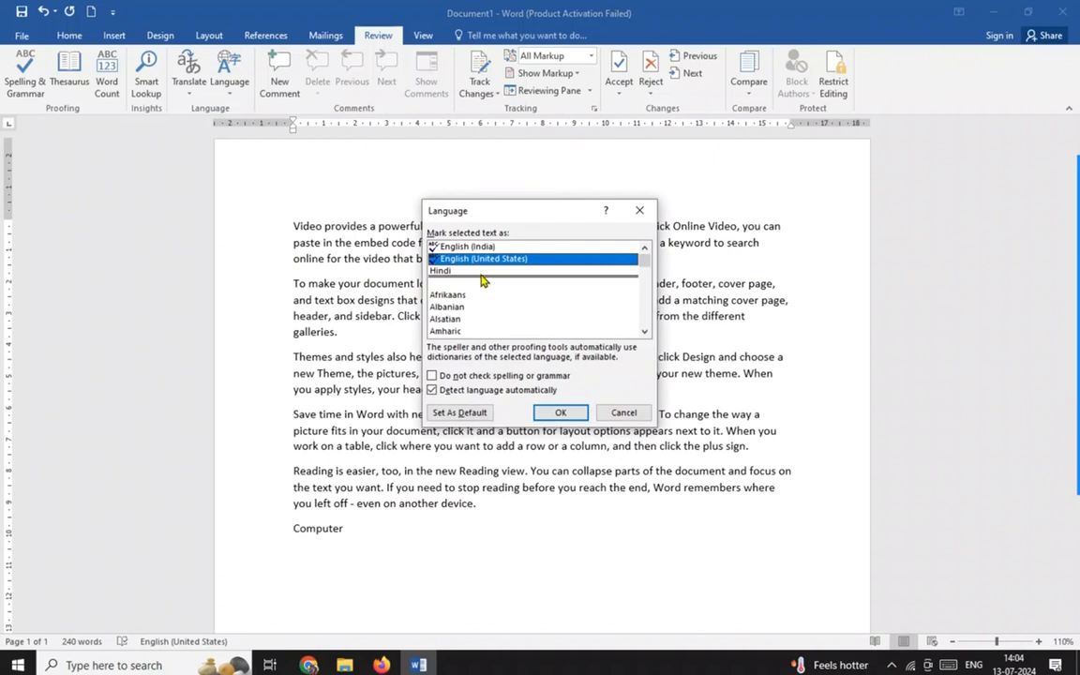
{"action": "left_click", "coordinate": [644, 331]}
{"action": "left_click", "coordinate": [644, 331]}
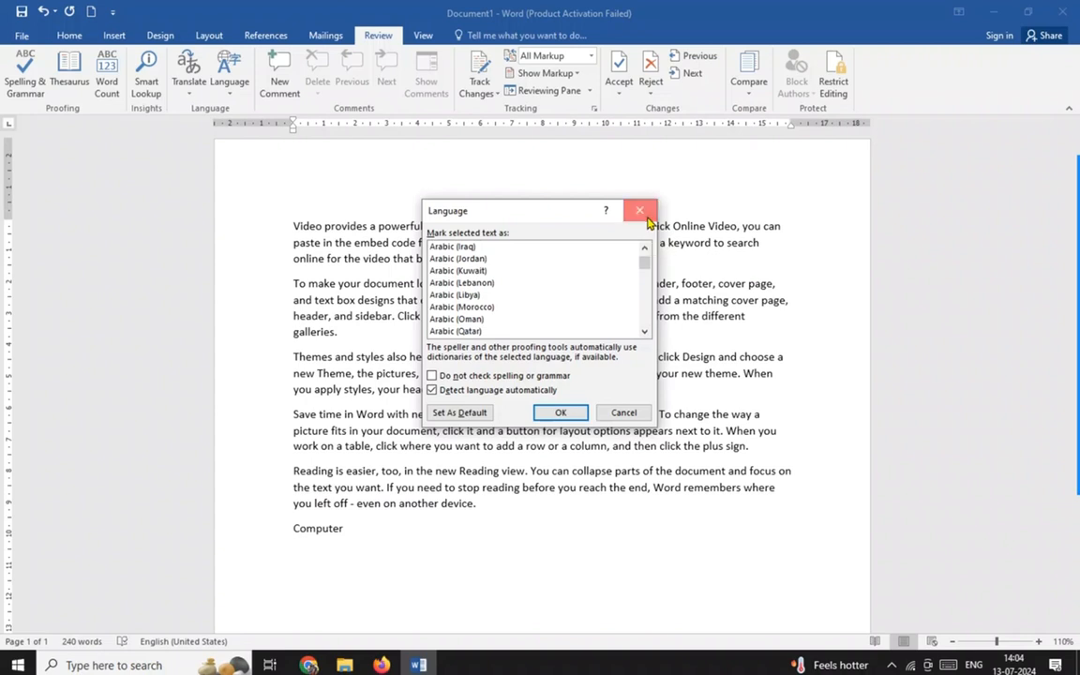
{"action": "left_click", "coordinate": [645, 215]}
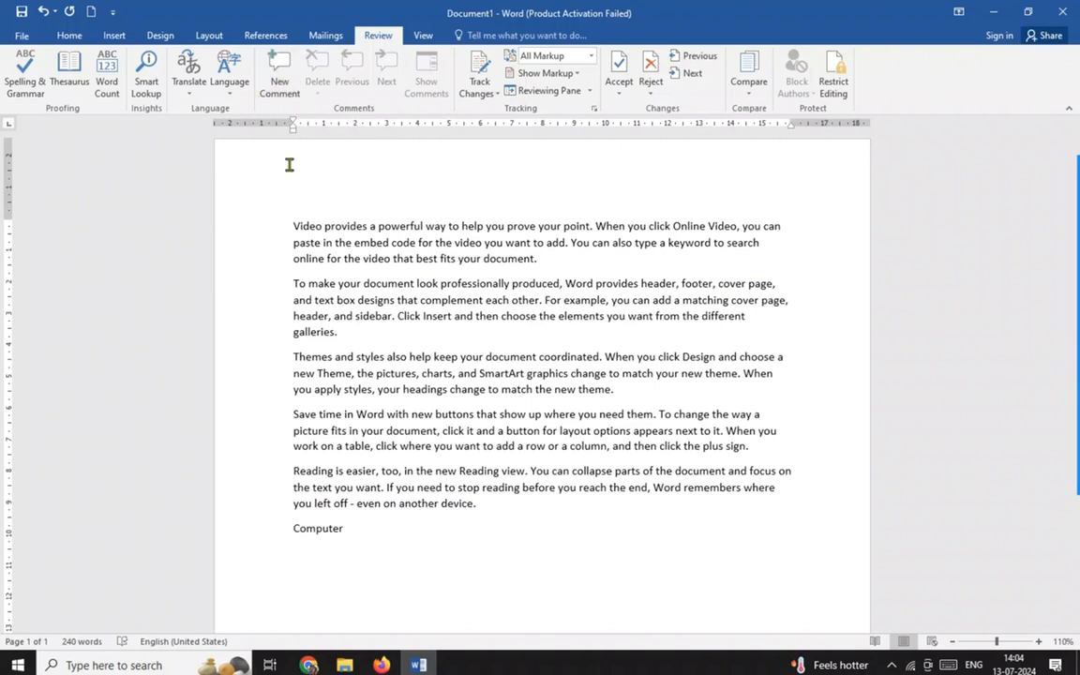
- Add the comment "This document is very imp" to the word "document." at the end of the first paragraph
{"action": "left_click_drag", "start_coordinate": [484, 262], "coordinate": [542, 264]}
{"action": "left_click", "coordinate": [284, 92]}
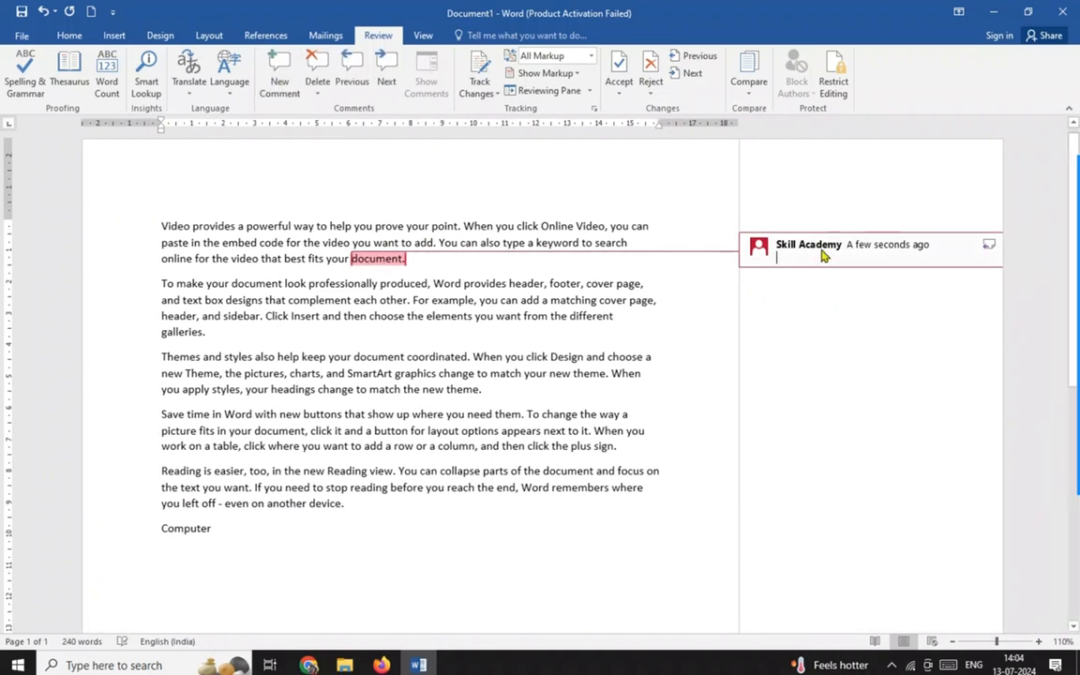
{"action": "type", "text": "thu"}
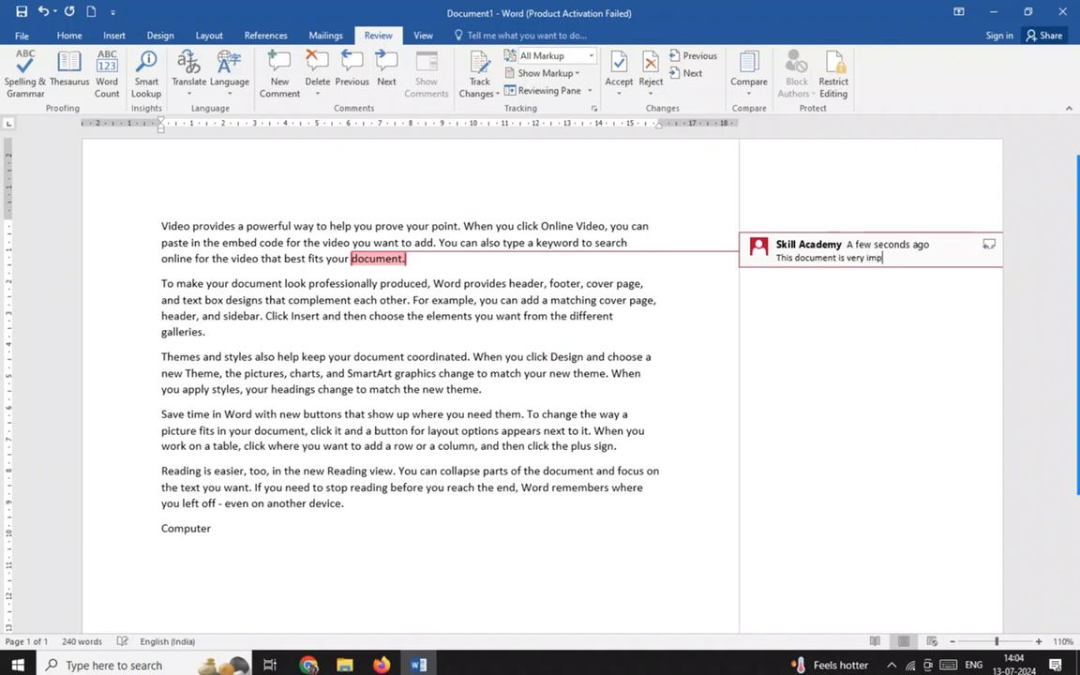
{"action": "left_click", "coordinate": [658, 316]}
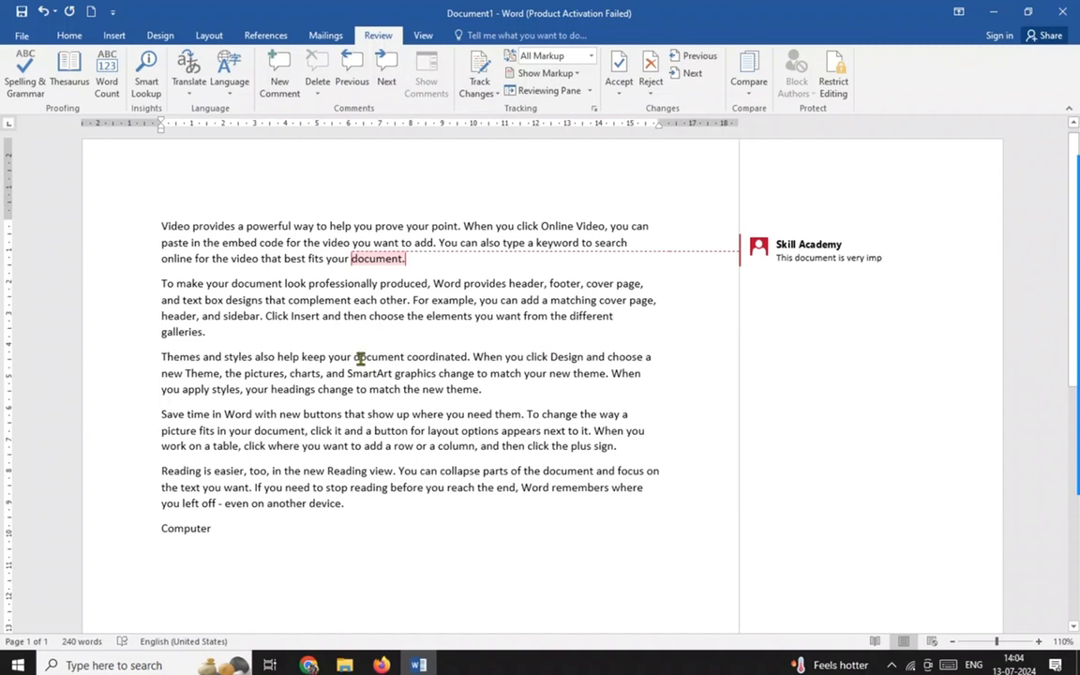
- Add the comment "Computer" to the word "SmartArt" in the third paragraph
{"action": "left_click_drag", "start_coordinate": [349, 373], "coordinate": [419, 374]}
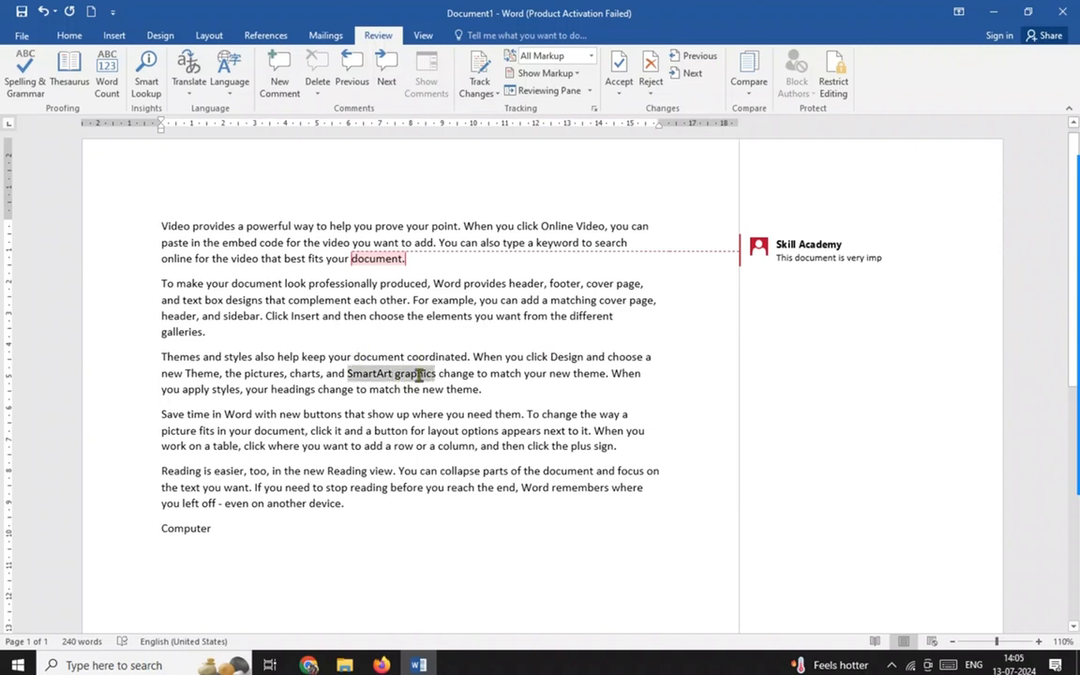
{"action": "left_click", "coordinate": [349, 375]}
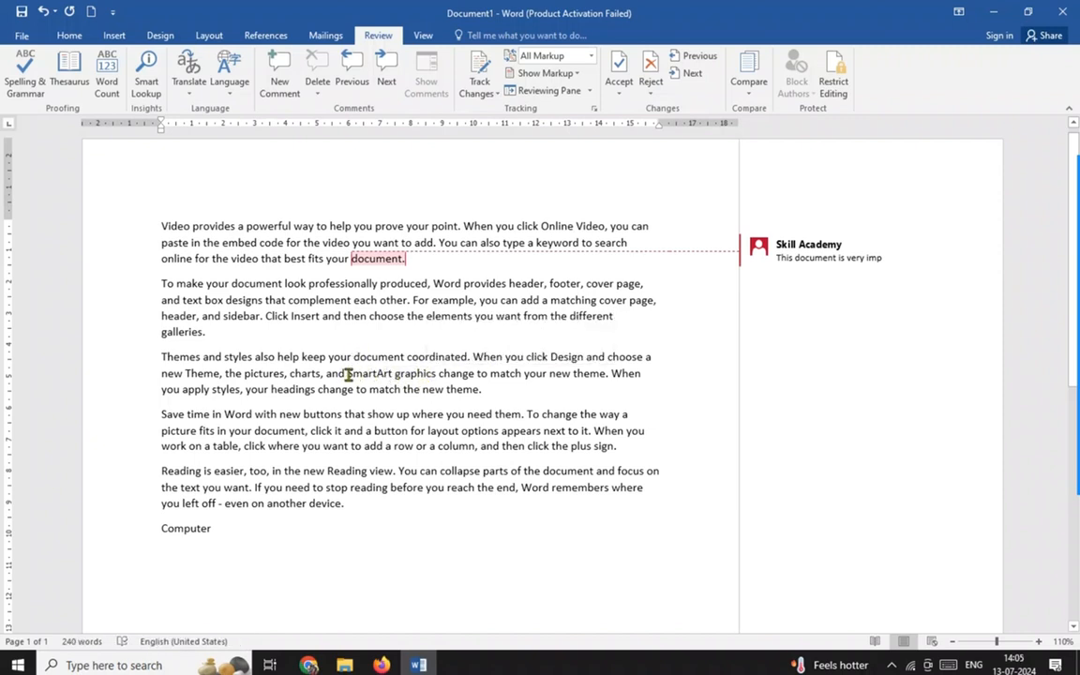
{"action": "double_click", "coordinate": [349, 374]}
{"action": "left_click", "coordinate": [394, 374]}
{"action": "left_click_drag", "start_coordinate": [394, 373], "coordinate": [349, 373]}
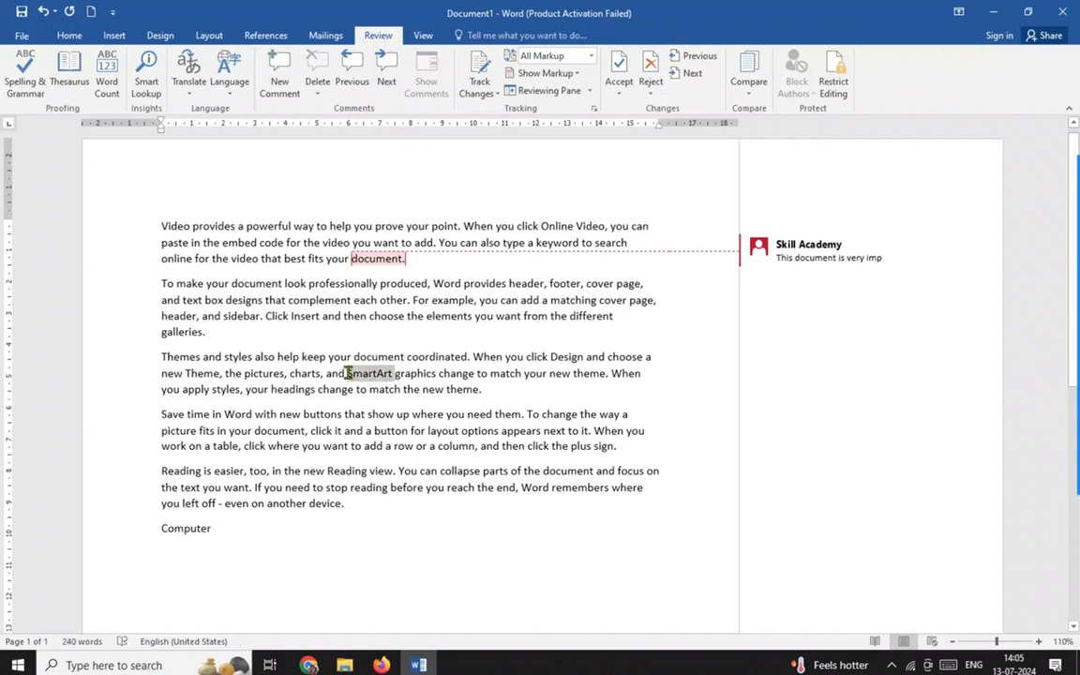
{"action": "left_click", "coordinate": [267, 65]}
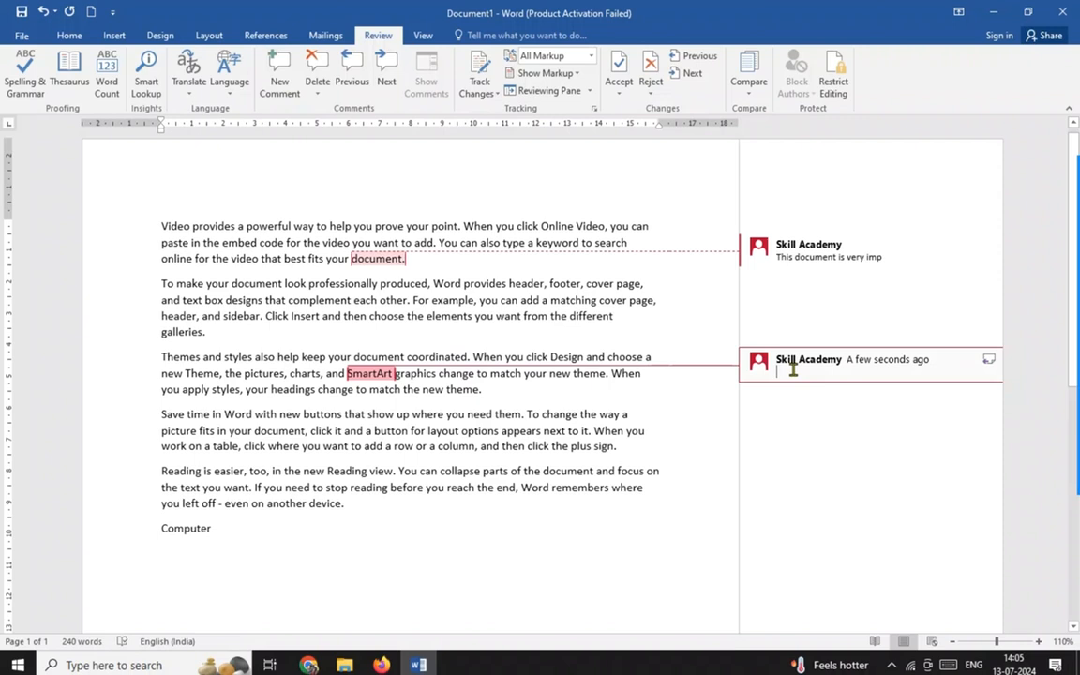
{"action": "type", "text": "com"}
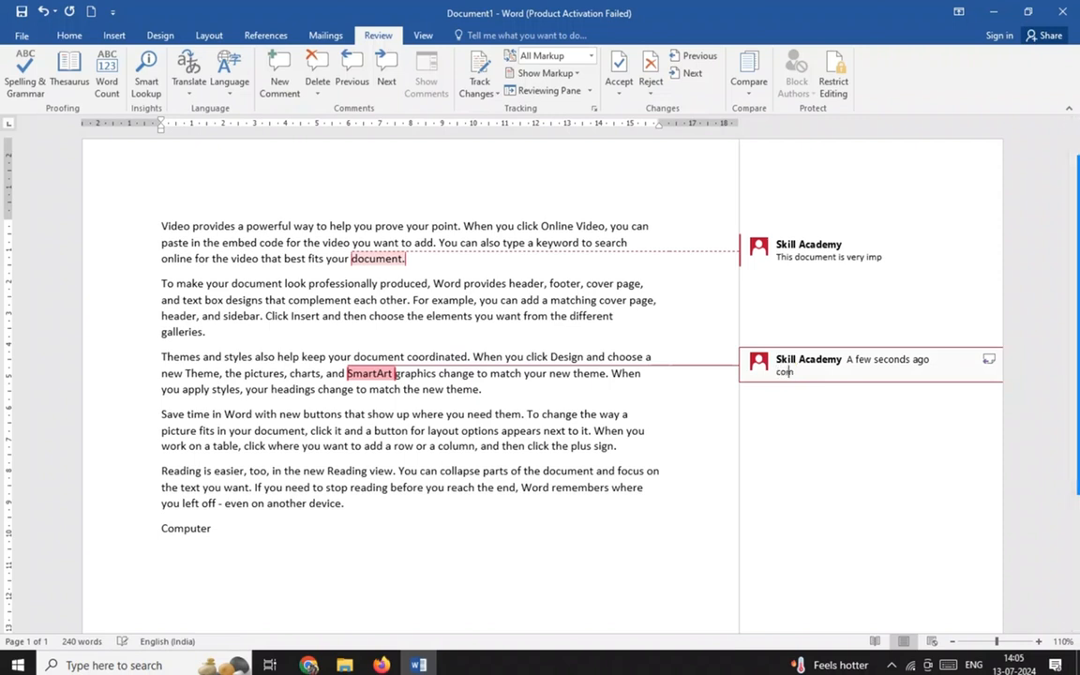
{"action": "type", "text": "puter"}
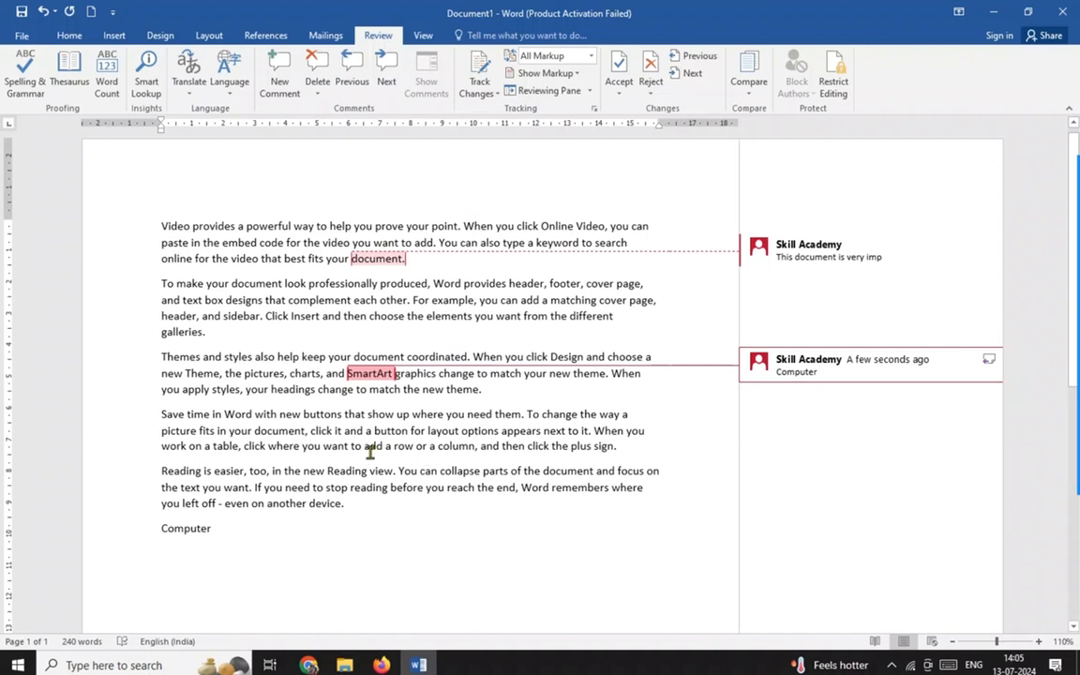
- Add the comment "In excel" to the phrase "row or a column" in the fourth paragraph
{"action": "left_click_drag", "start_coordinate": [394, 446], "coordinate": [476, 446]}
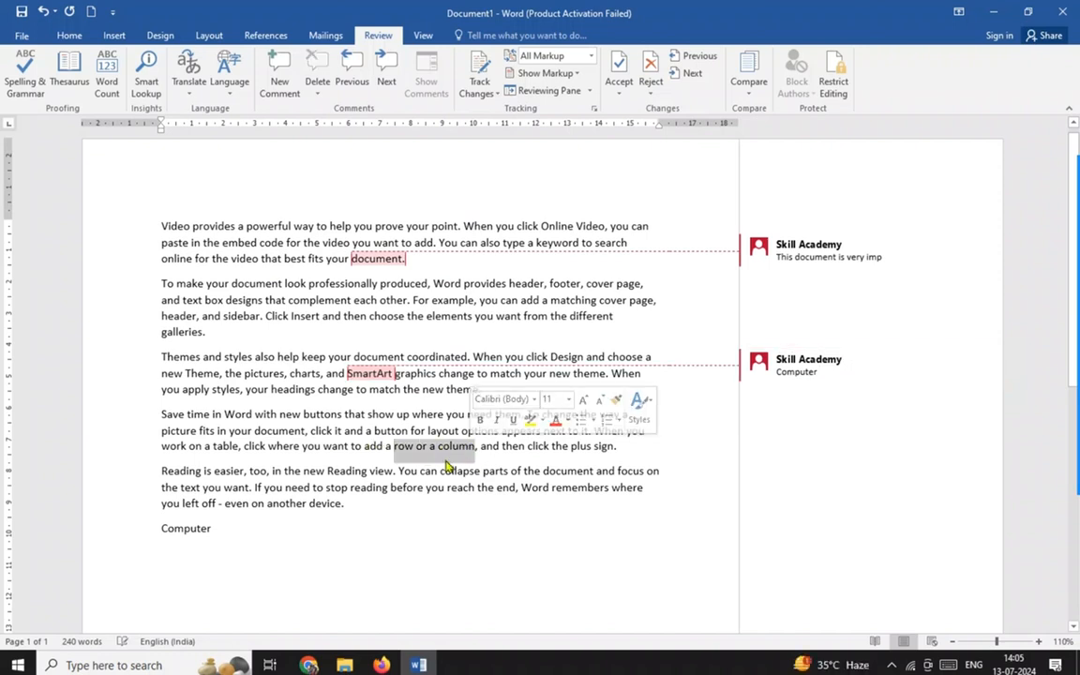
{"action": "left_click", "coordinate": [273, 84]}
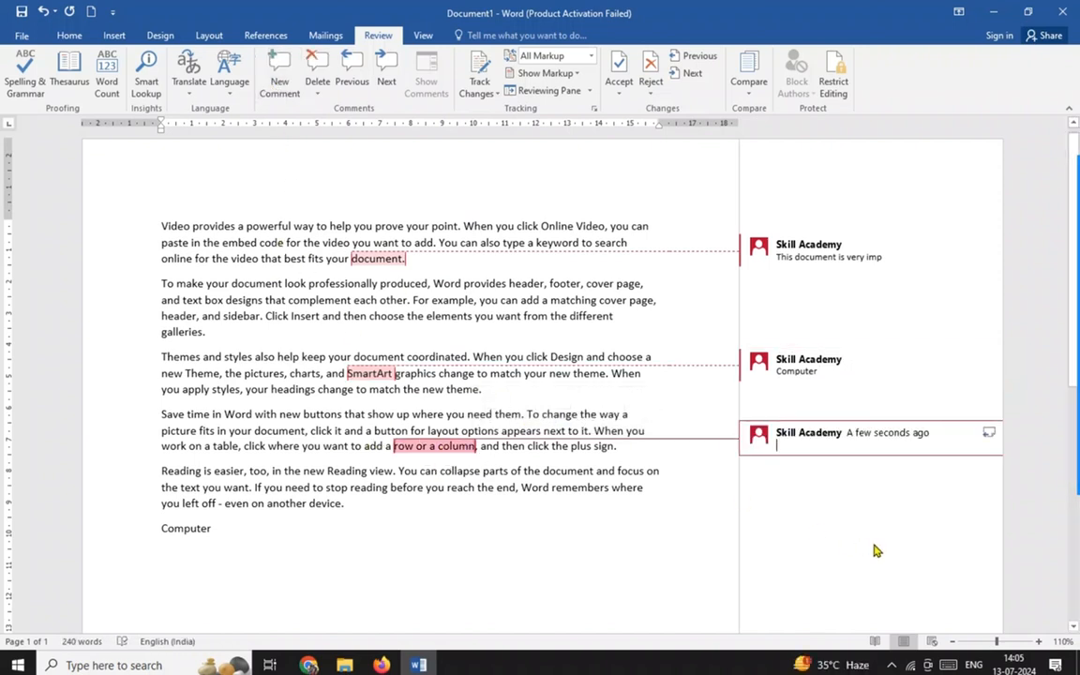
{"action": "type", "text": "In excel"}
- Add the comment "hardware" to the word "device." at the end of the fifth paragraph
{"action": "left_click_drag", "start_coordinate": [321, 509], "coordinate": [354, 511]}
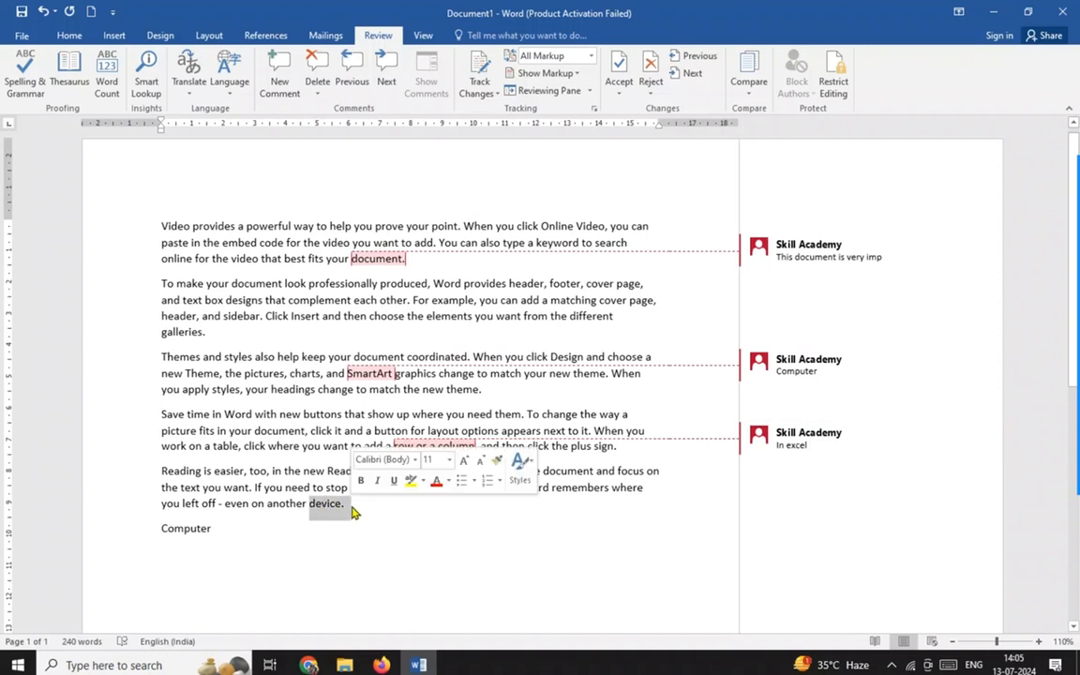
{"action": "left_click", "coordinate": [290, 87]}
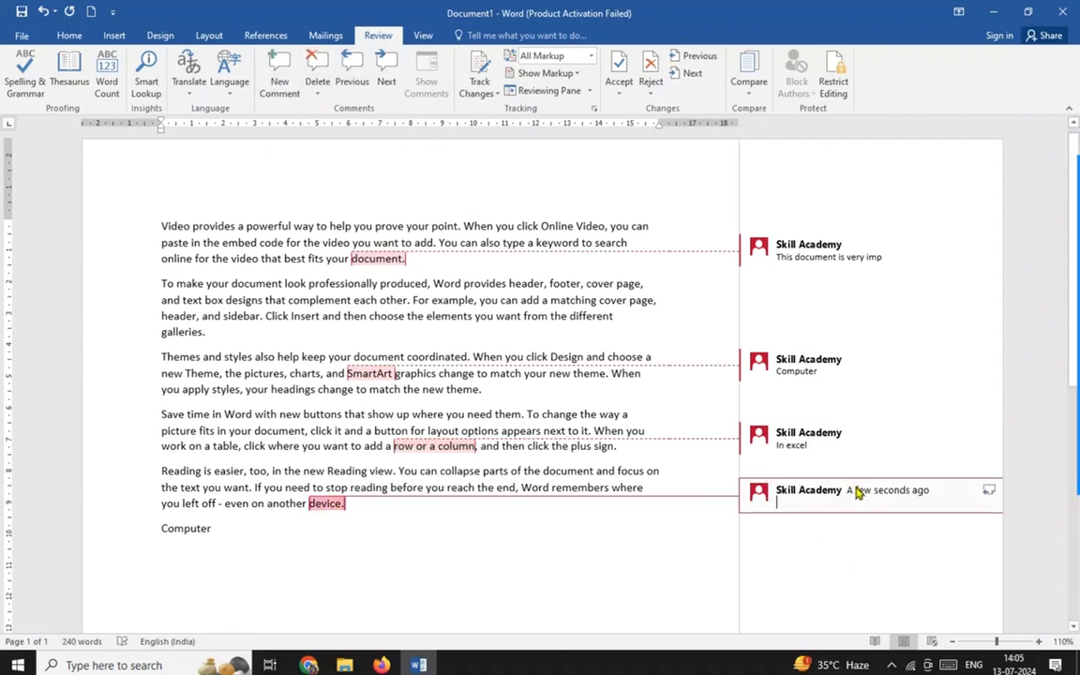
{"action": "type", "text": "hardware"}
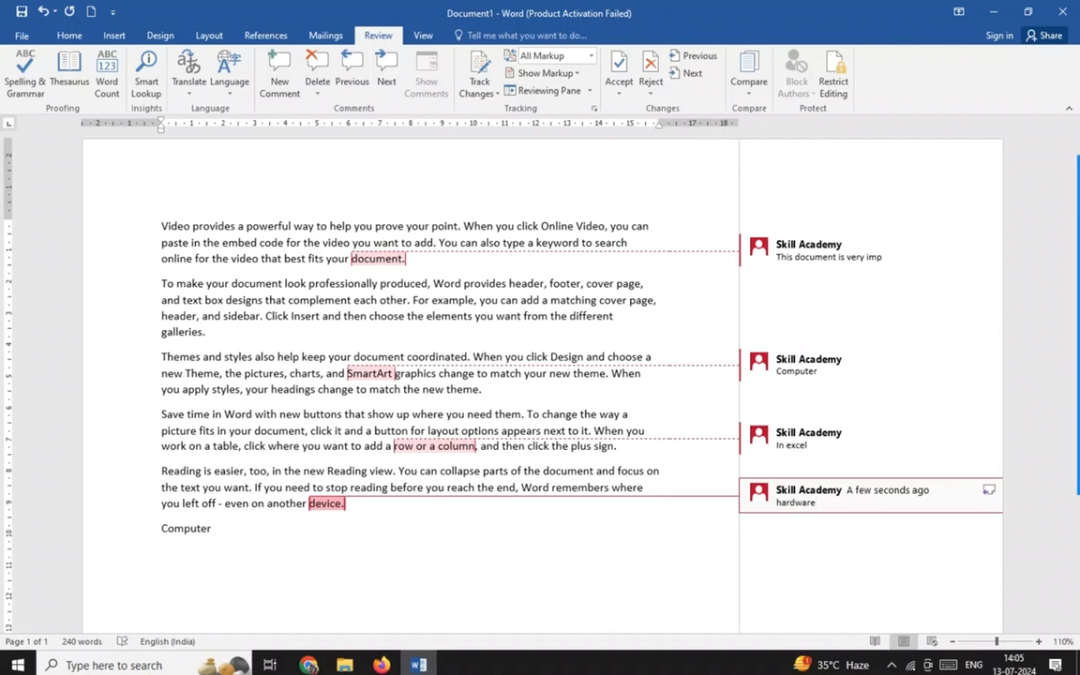
{"action": "left_click", "coordinate": [634, 534]}
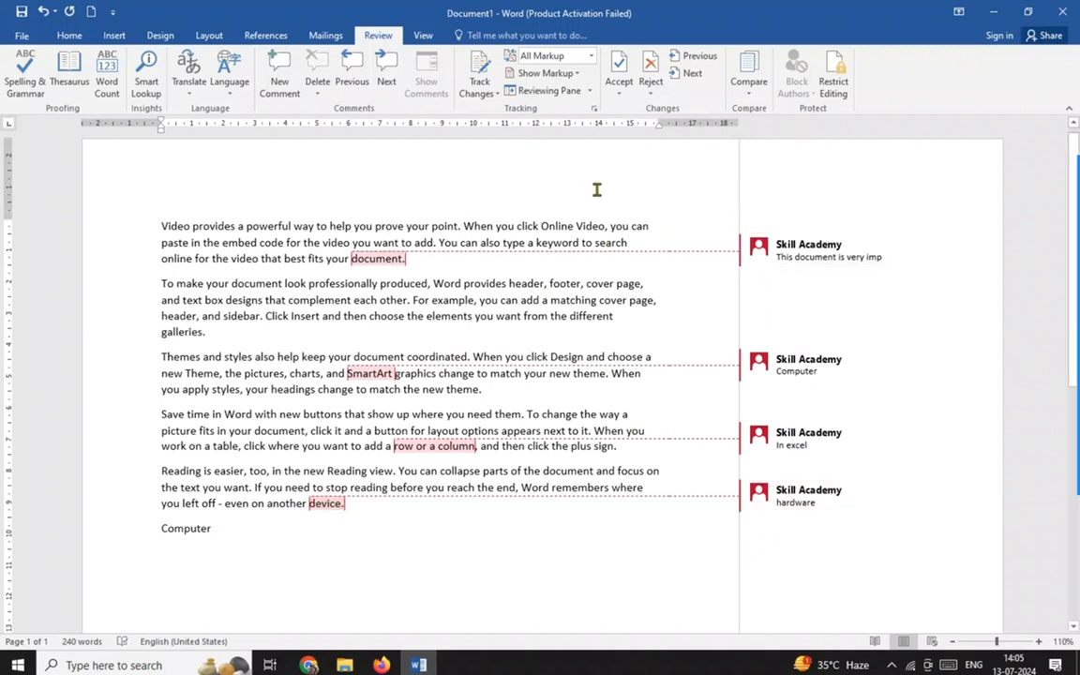
- Step backward and forward through all the comments in the document
{"action": "left_click", "coordinate": [353, 82]}
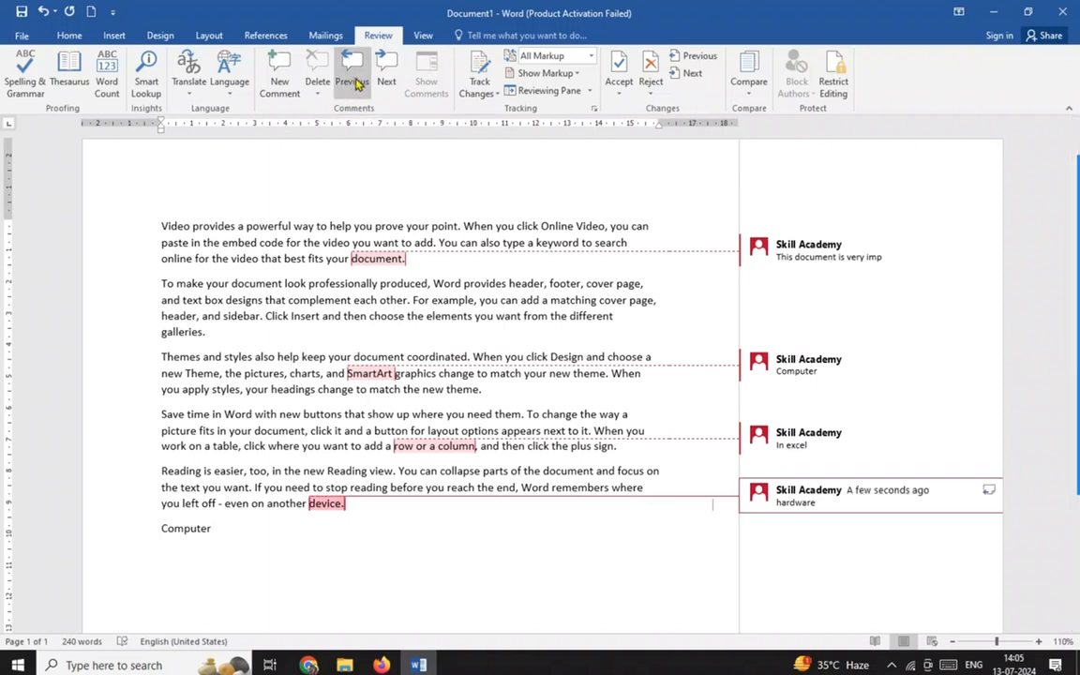
{"action": "left_click", "coordinate": [354, 81]}
{"action": "left_click", "coordinate": [353, 81]}
{"action": "left_click", "coordinate": [353, 81]}
{"action": "left_click", "coordinate": [355, 83]}
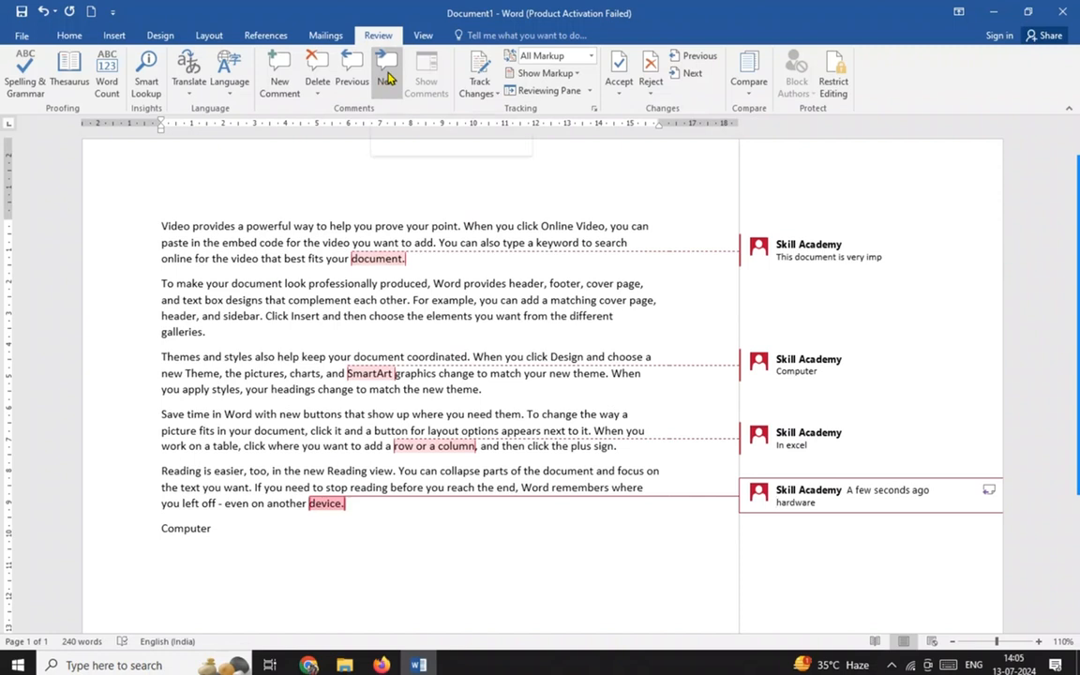
{"action": "left_click", "coordinate": [387, 79]}
{"action": "left_click", "coordinate": [388, 79]}
{"action": "left_click", "coordinate": [388, 79]}
{"action": "left_click", "coordinate": [388, 78]}
{"action": "left_click", "coordinate": [388, 79]}
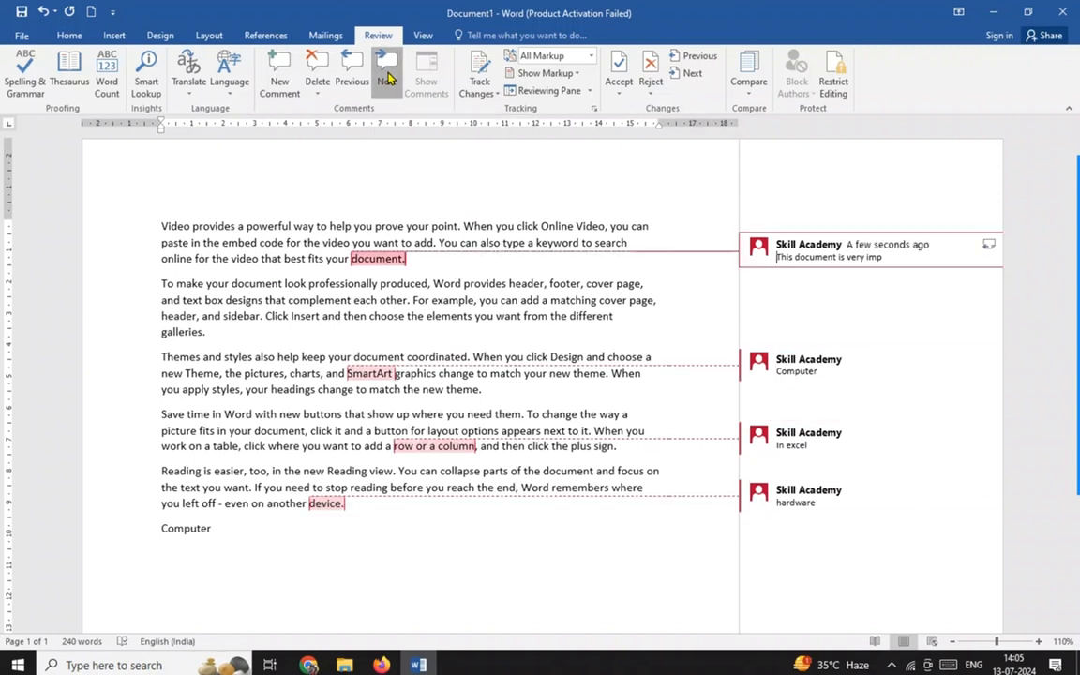
{"action": "left_click", "coordinate": [388, 79]}
{"action": "left_click", "coordinate": [388, 79]}
{"action": "left_click", "coordinate": [388, 79]}
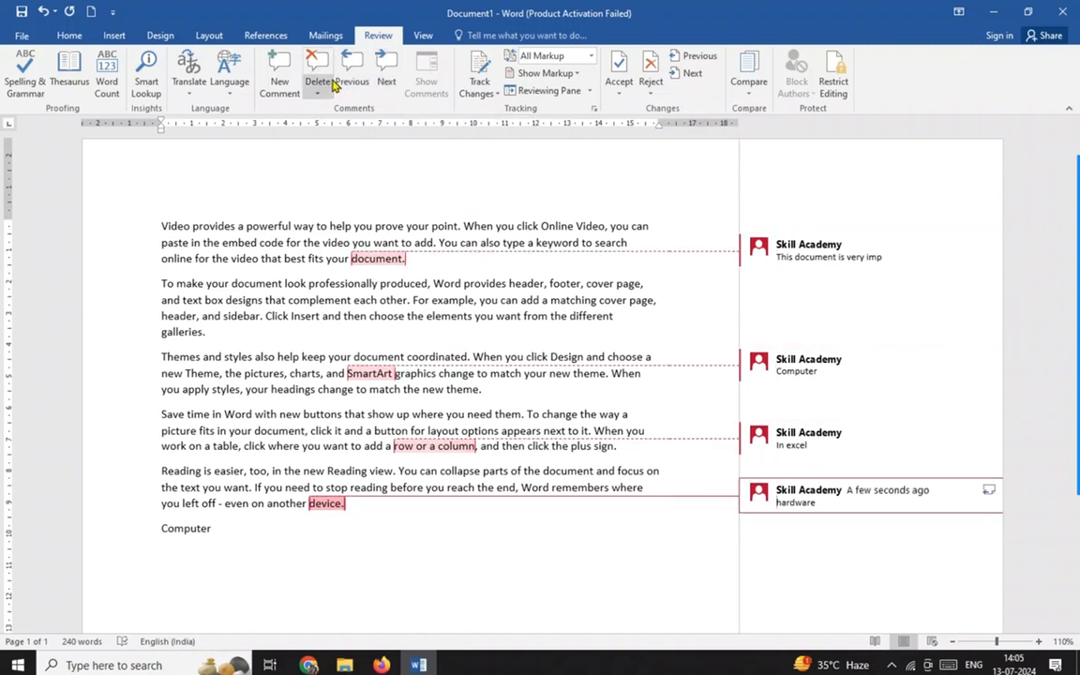
{"action": "left_click", "coordinate": [355, 82]}
{"action": "left_click", "coordinate": [355, 82]}
{"action": "left_click", "coordinate": [356, 83]}
{"action": "left_click", "coordinate": [356, 83]}
{"action": "left_click", "coordinate": [355, 82]}
{"action": "left_click", "coordinate": [355, 83]}
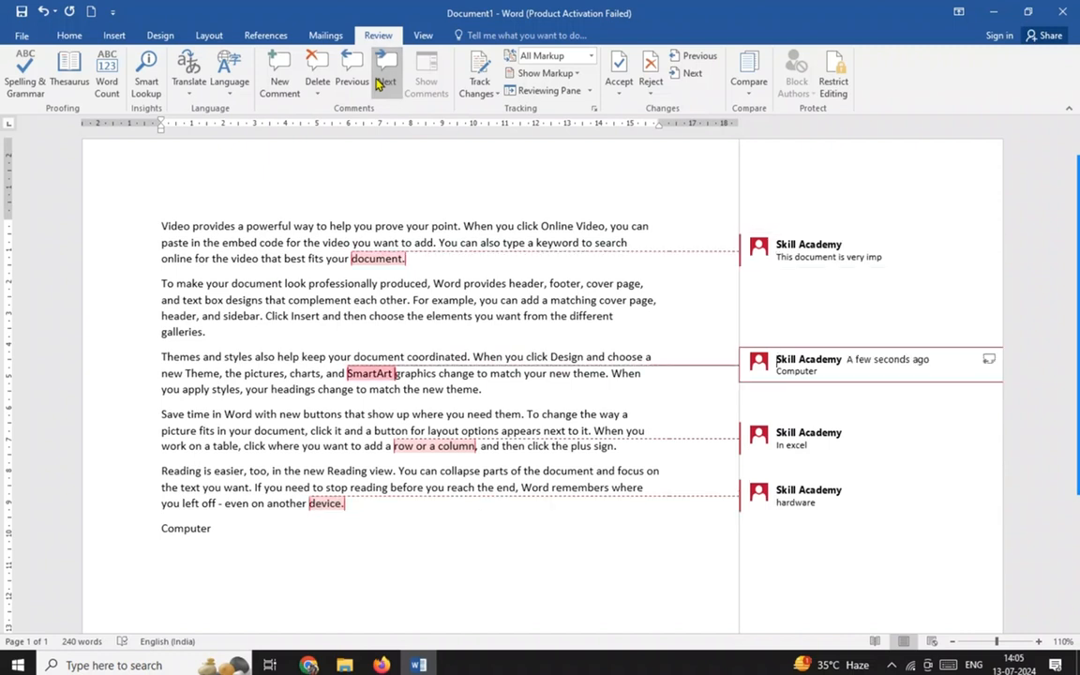
{"action": "left_click", "coordinate": [355, 83]}
{"action": "left_click", "coordinate": [355, 83]}
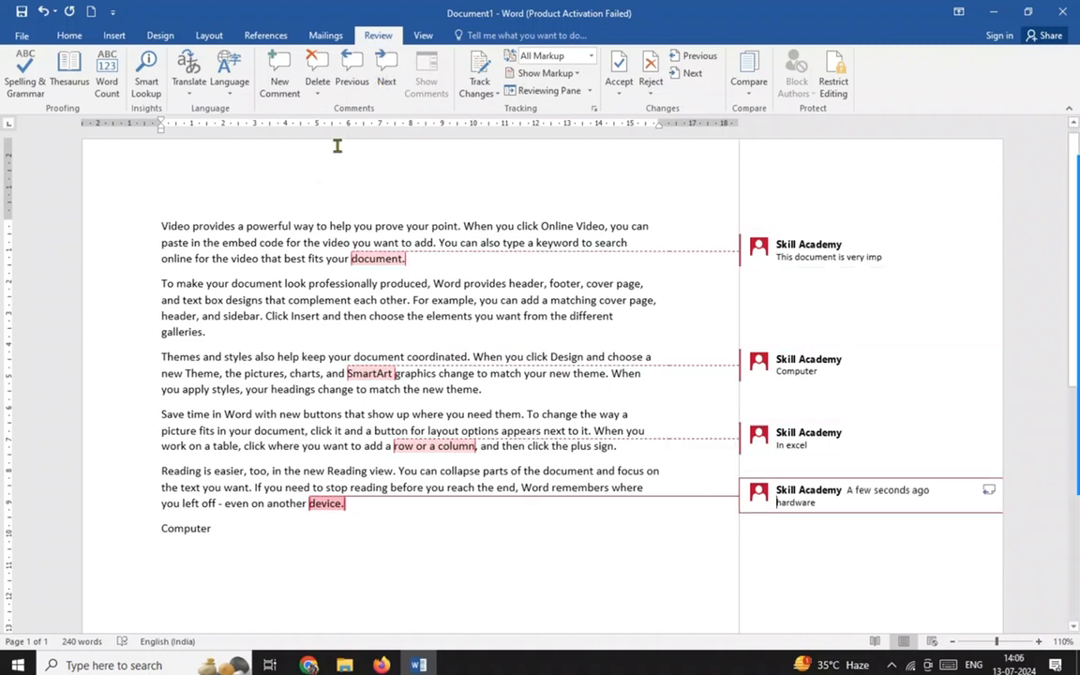
- Delete the comment "This document is very imp" from the first paragraph
{"action": "triple_click", "coordinate": [775, 265]}
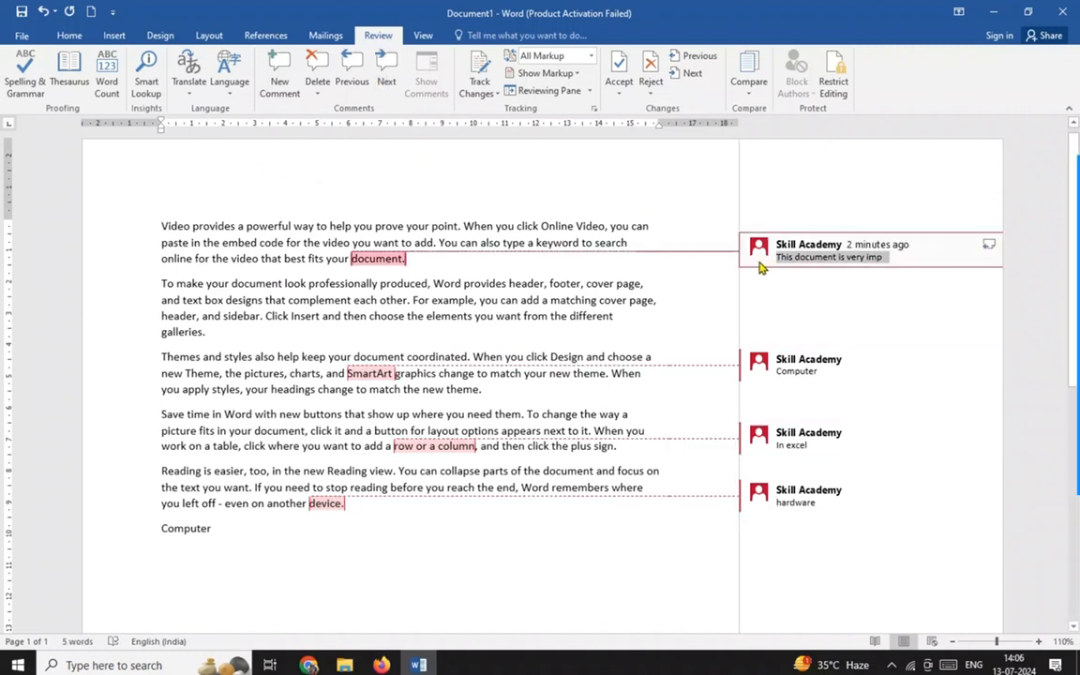
{"action": "left_click", "coordinate": [970, 260]}
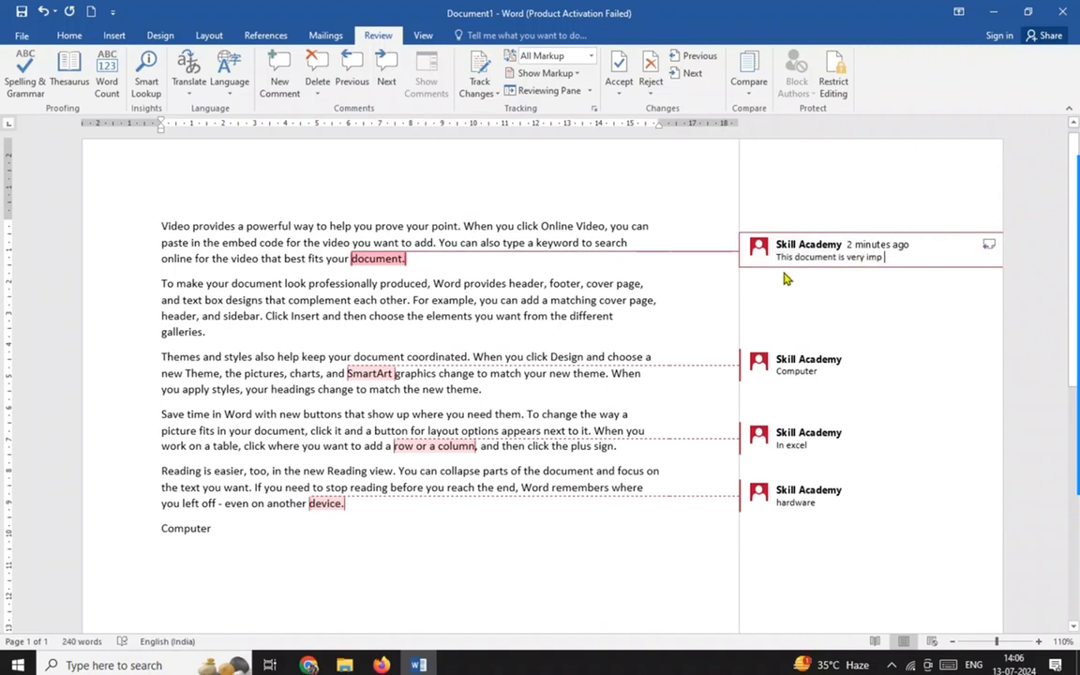
{"action": "left_click", "coordinate": [317, 64]}
- Start a reply to the "Computer" comment and delete the empty reply
{"action": "left_click", "coordinate": [811, 372]}
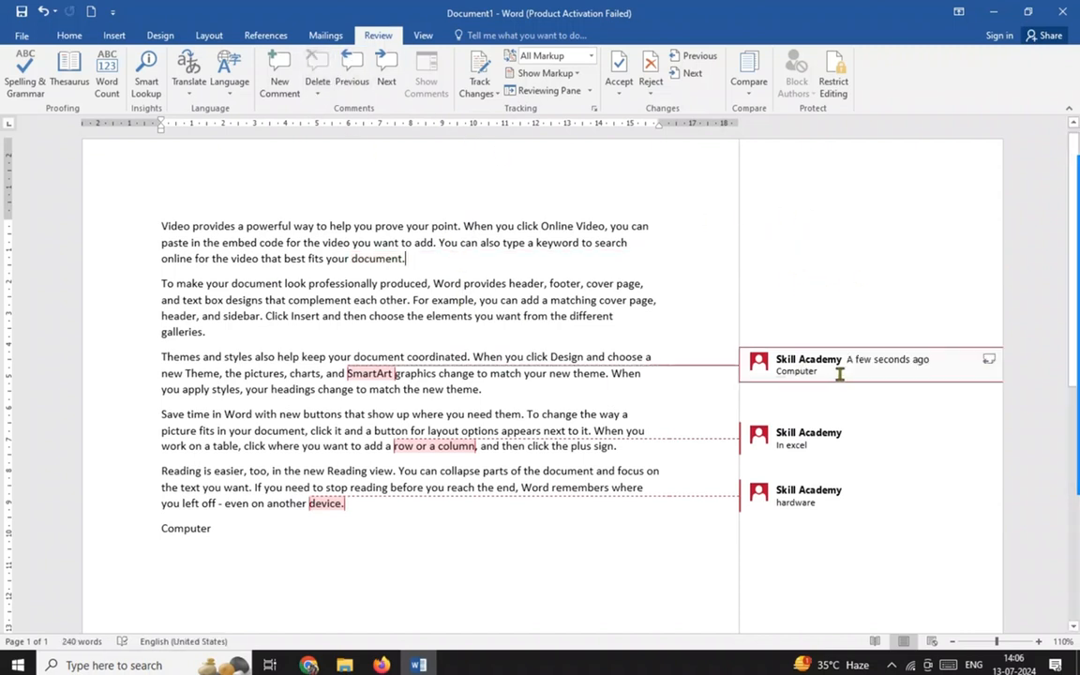
{"action": "left_click", "coordinate": [989, 361]}
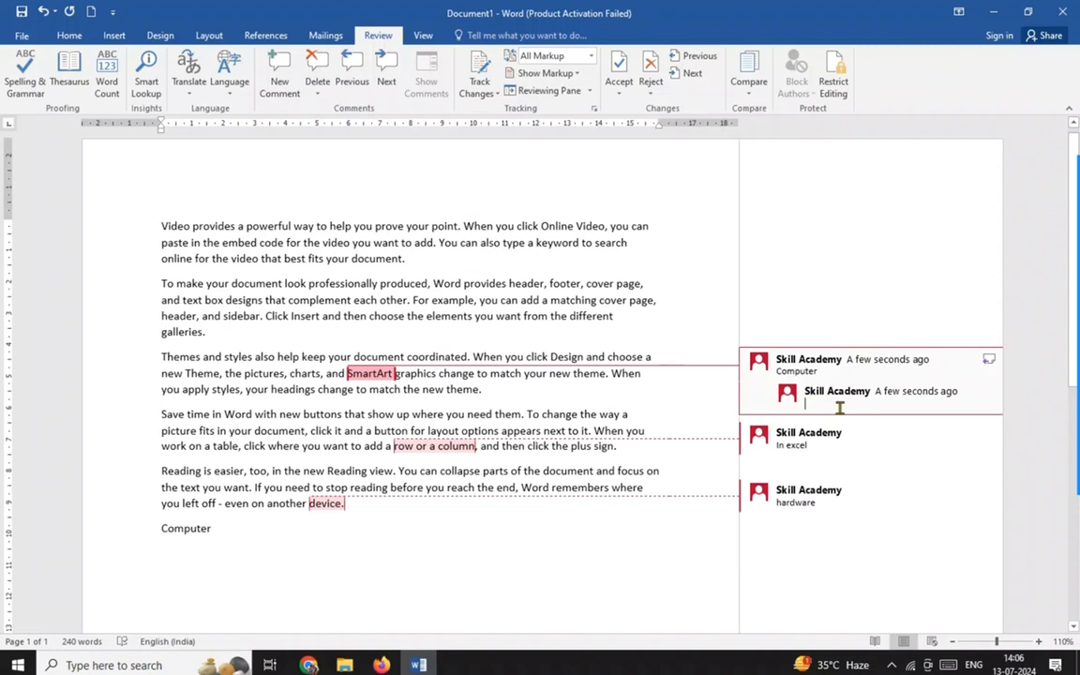
{"action": "left_click", "coordinate": [317, 86]}
{"action": "left_click", "coordinate": [337, 109]}
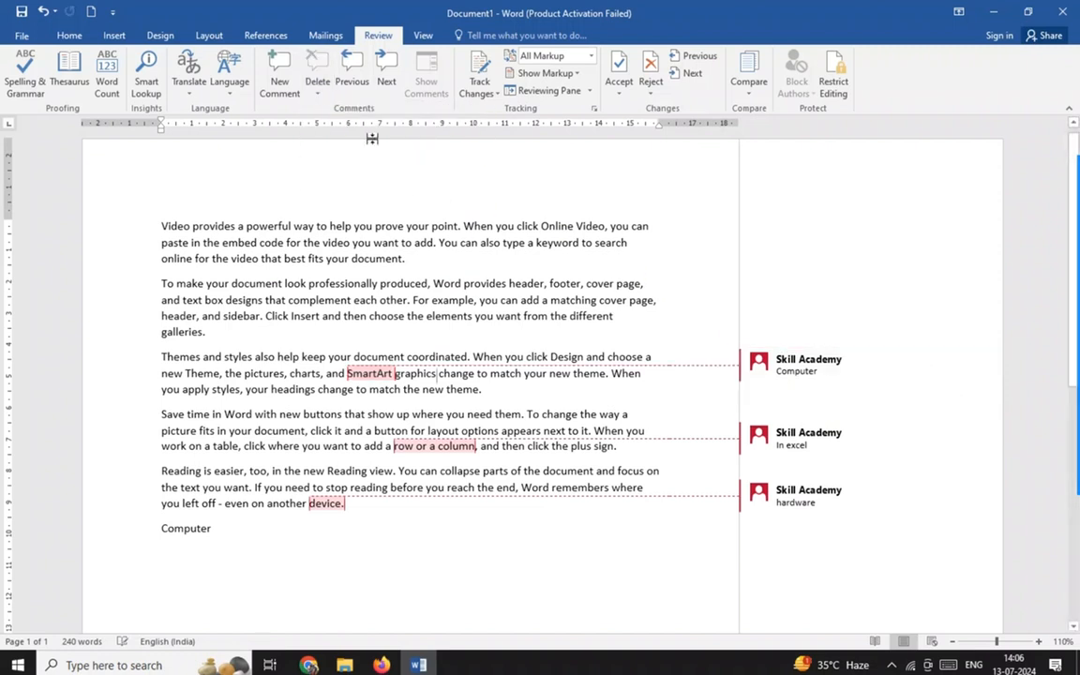
- Delete the "Computer" comment attached to the word "SmartArt" in the third paragraph
{"action": "left_click", "coordinate": [801, 370]}
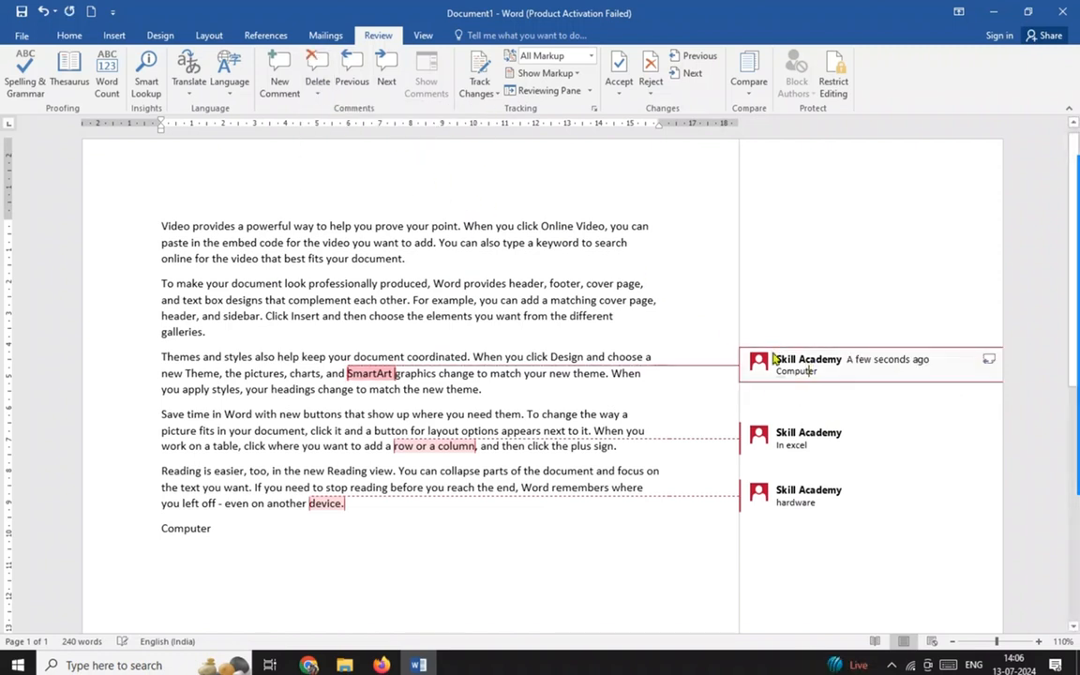
{"action": "left_click", "coordinate": [317, 90]}
{"action": "left_click", "coordinate": [340, 110]}
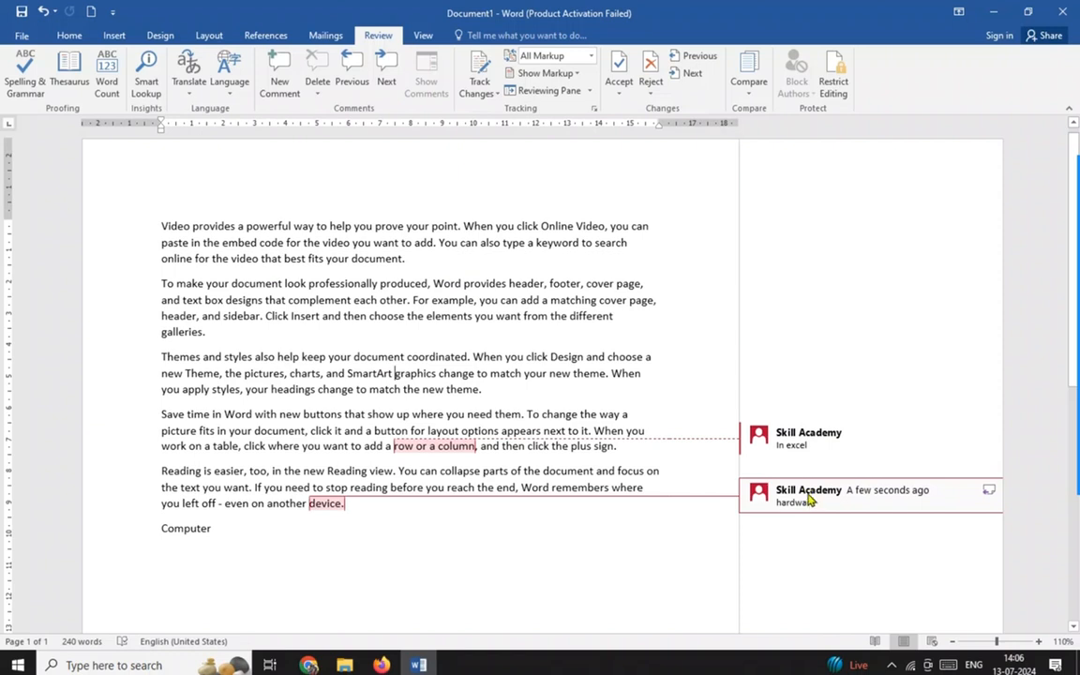
- View the document with No Markup and with Simple Markup, and return the review display to All Markup
{"action": "left_click", "coordinate": [589, 57]}
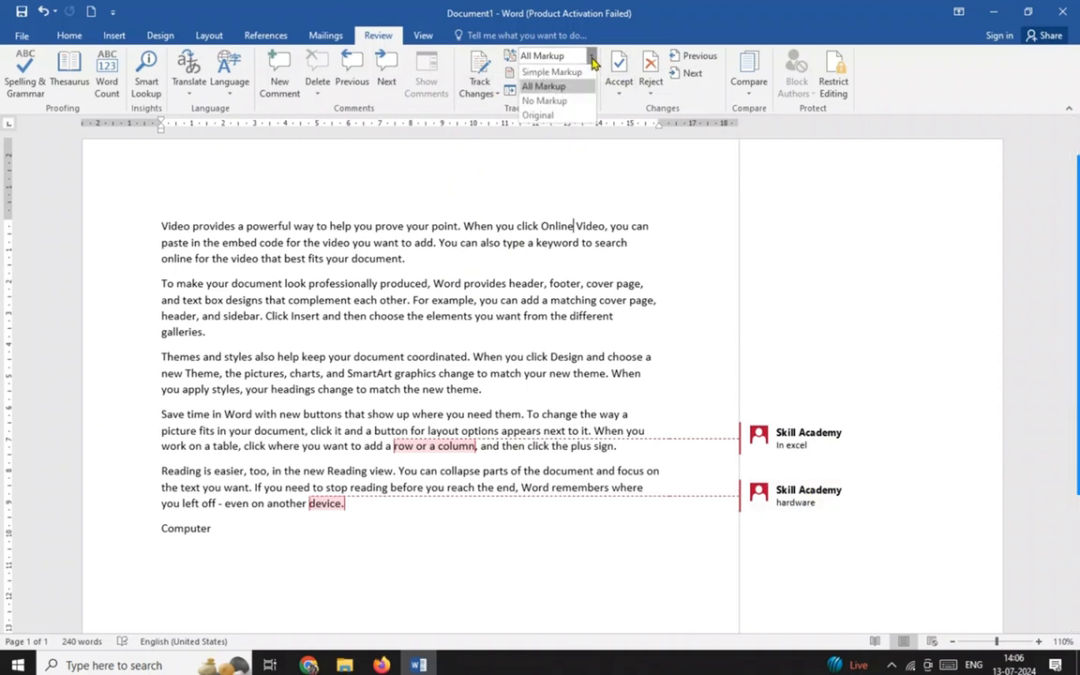
{"action": "left_click", "coordinate": [551, 102]}
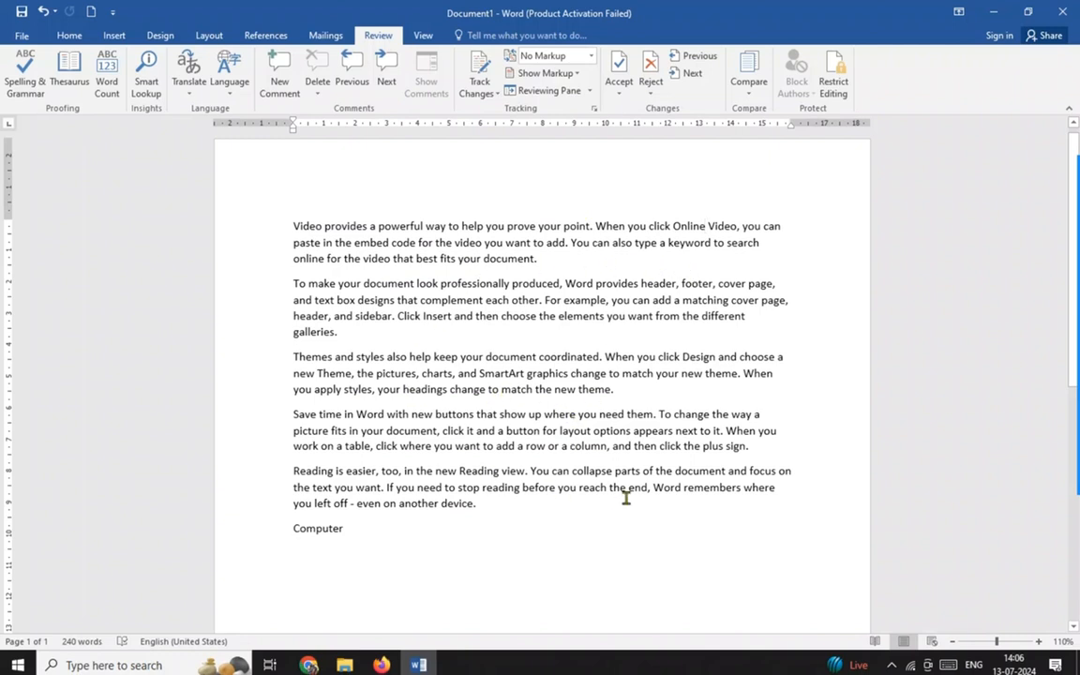
{"action": "left_click", "coordinate": [590, 56]}
{"action": "left_click", "coordinate": [567, 73]}
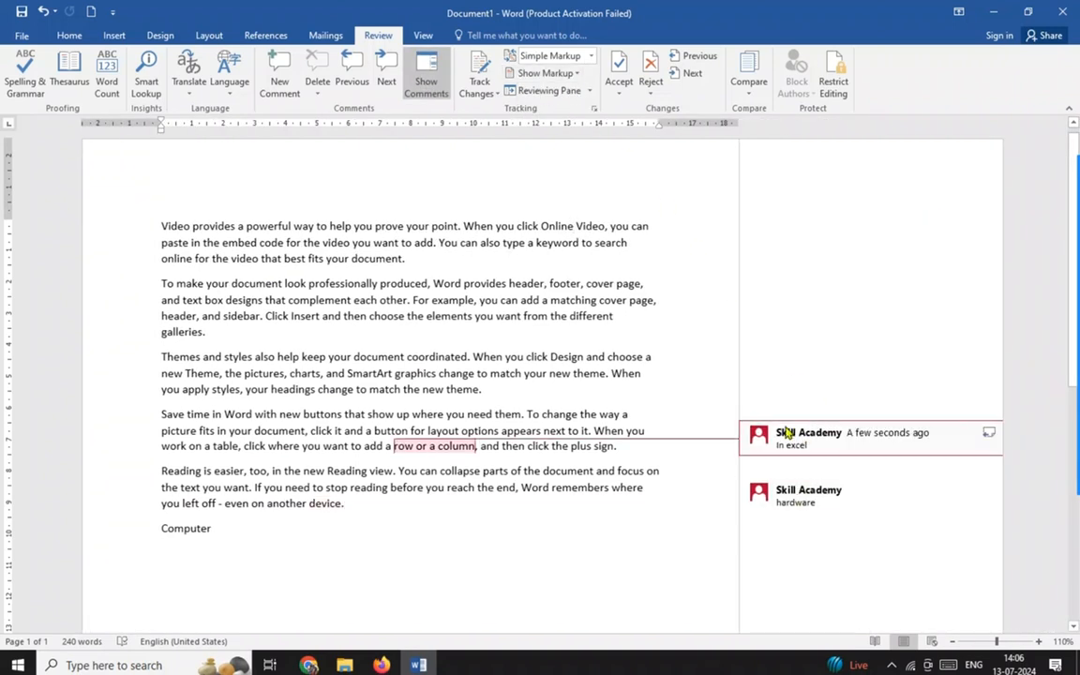
{"action": "left_click", "coordinate": [591, 56]}
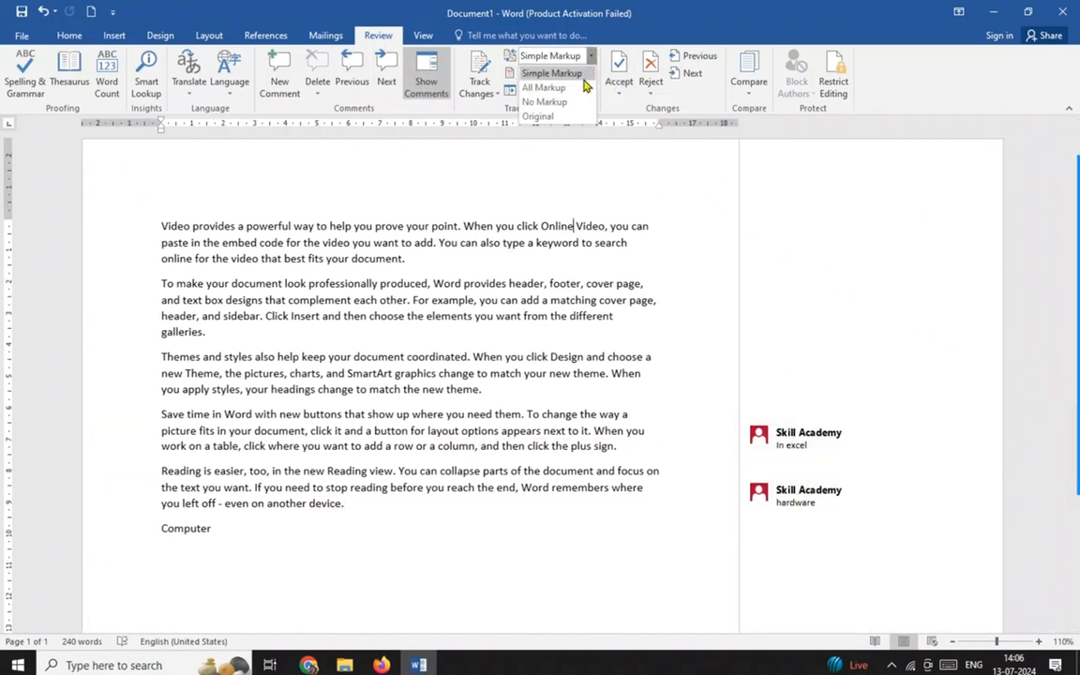
{"action": "left_click", "coordinate": [561, 89]}
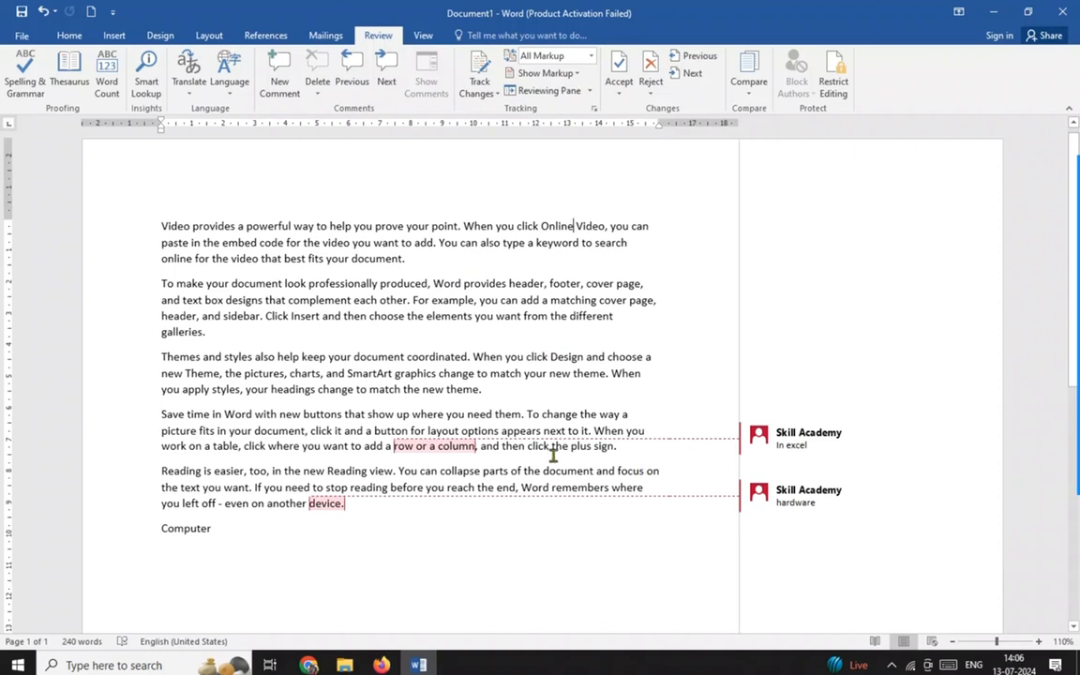
- View the document as Original, Simple Markup and No Markup, and restore the All Markup display
{"action": "left_click", "coordinate": [591, 56]}
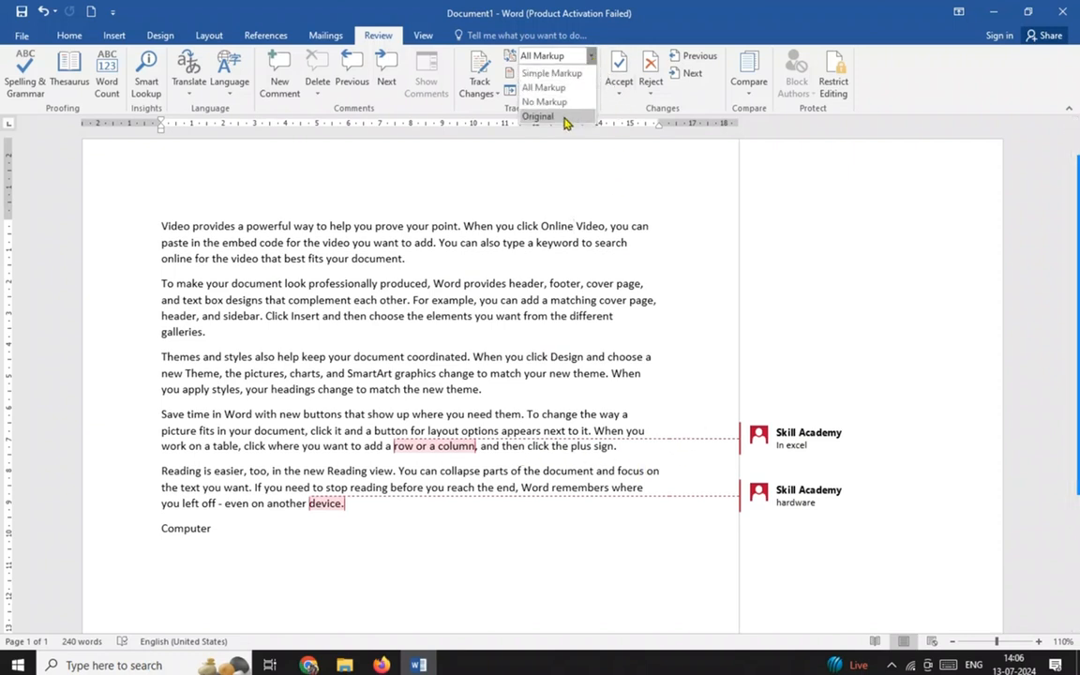
{"action": "left_click", "coordinate": [563, 119]}
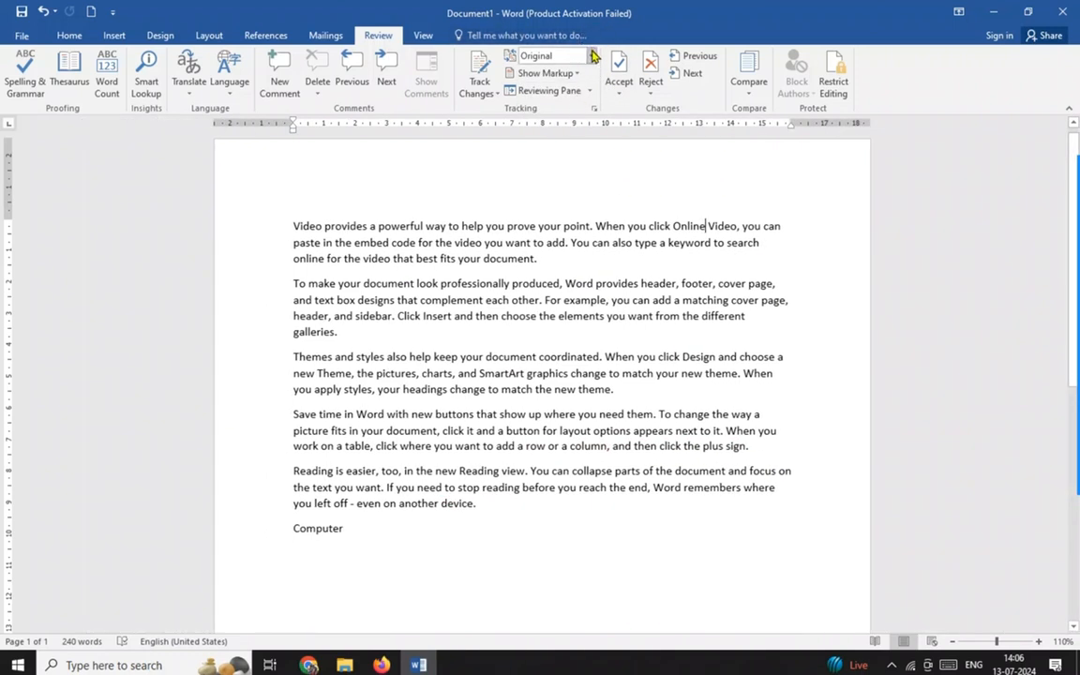
{"action": "left_click", "coordinate": [590, 56]}
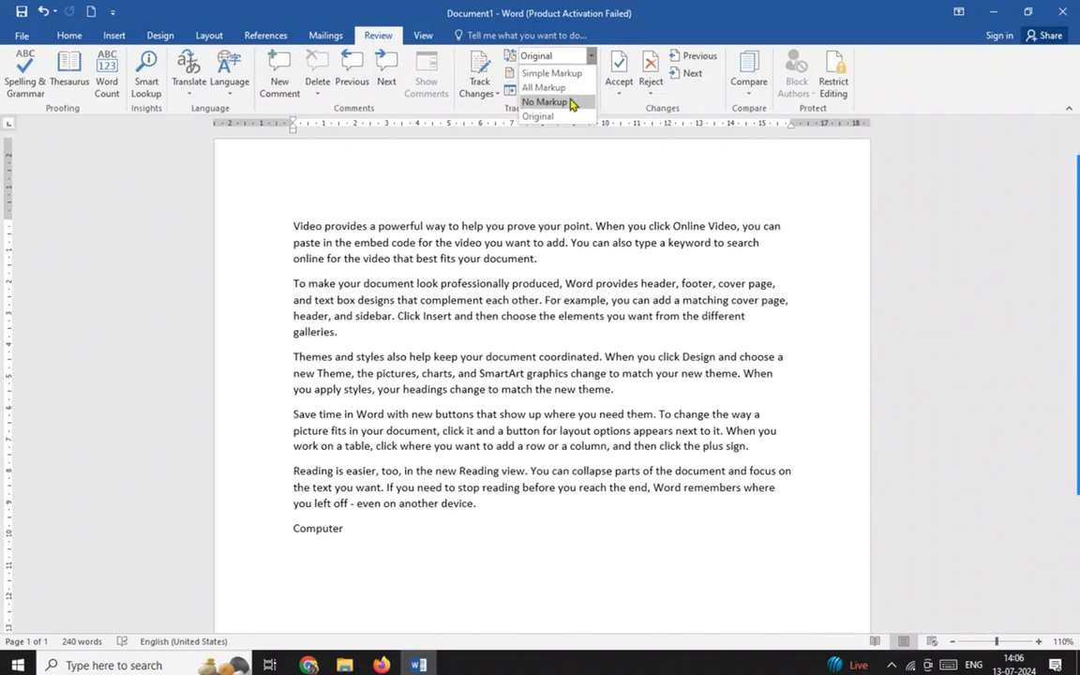
{"action": "left_click", "coordinate": [552, 73]}
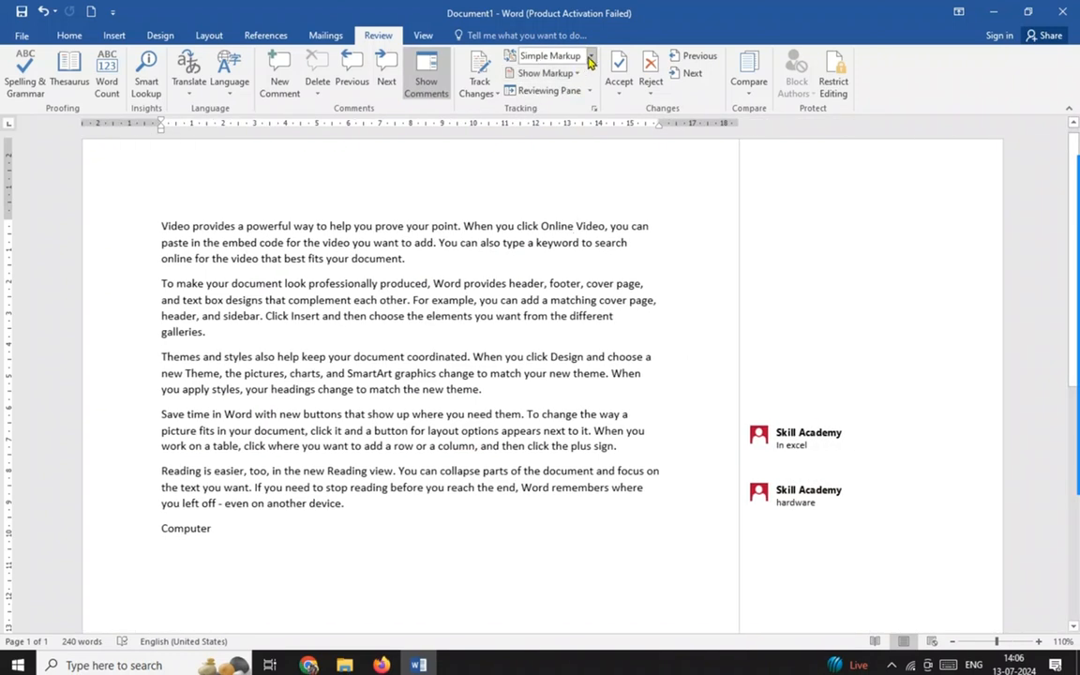
{"action": "left_click", "coordinate": [591, 57]}
{"action": "left_click", "coordinate": [551, 102]}
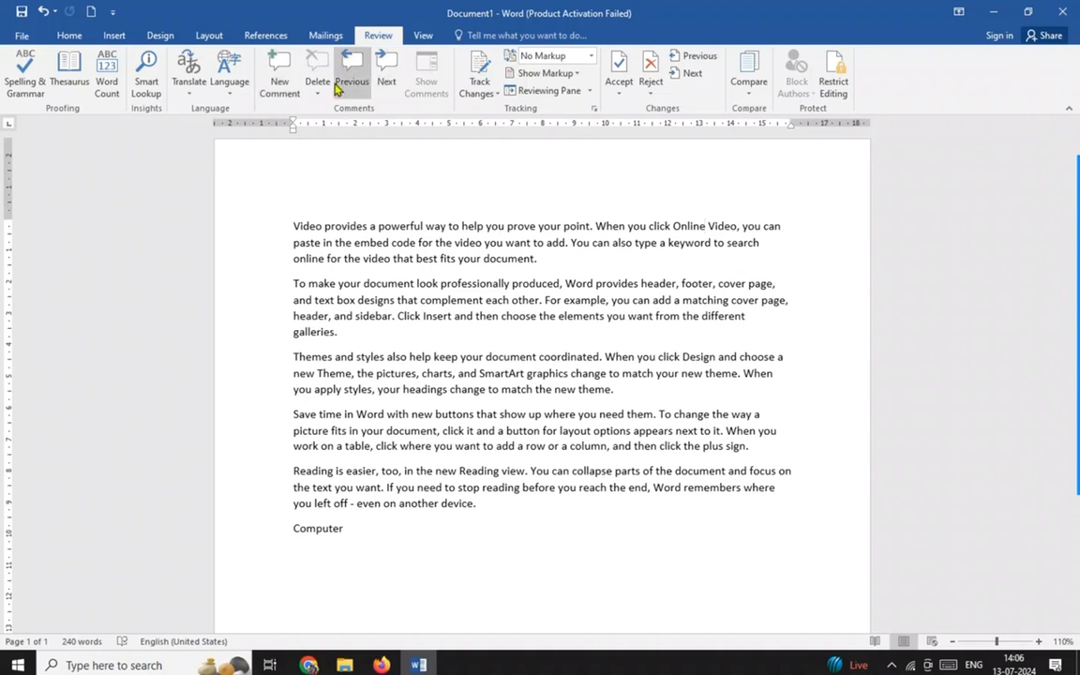
{"action": "left_click", "coordinate": [537, 56]}
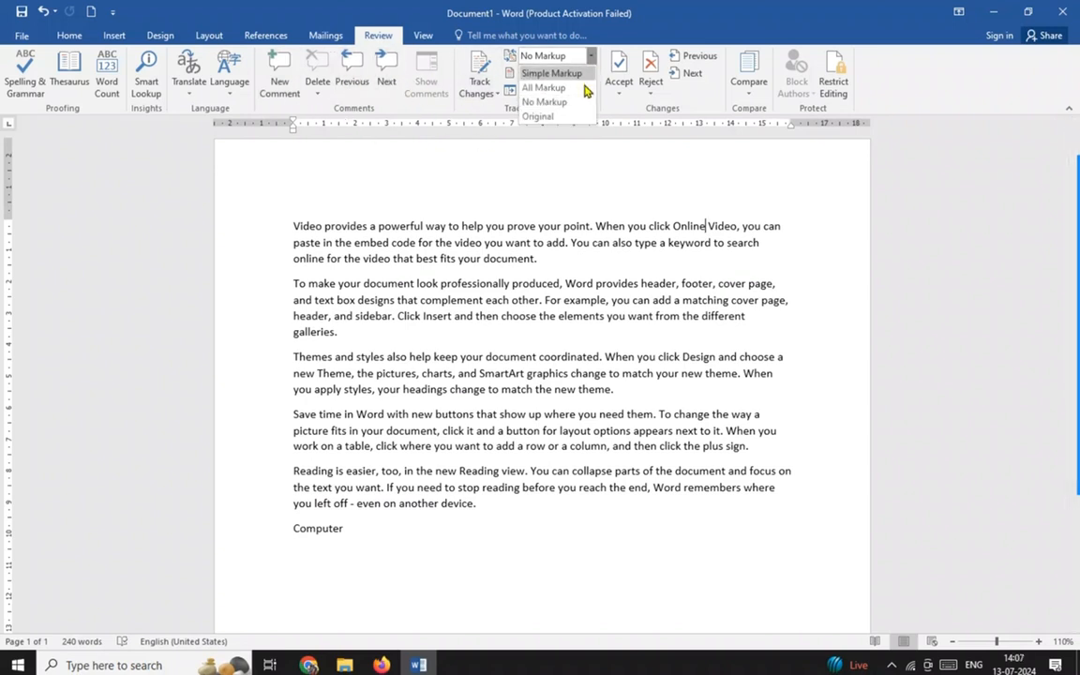
{"action": "left_click", "coordinate": [544, 87]}
- Delete the two remaining comments, "In excel" in the fourth paragraph and "hardware" in the fifth
{"action": "left_click", "coordinate": [832, 441]}
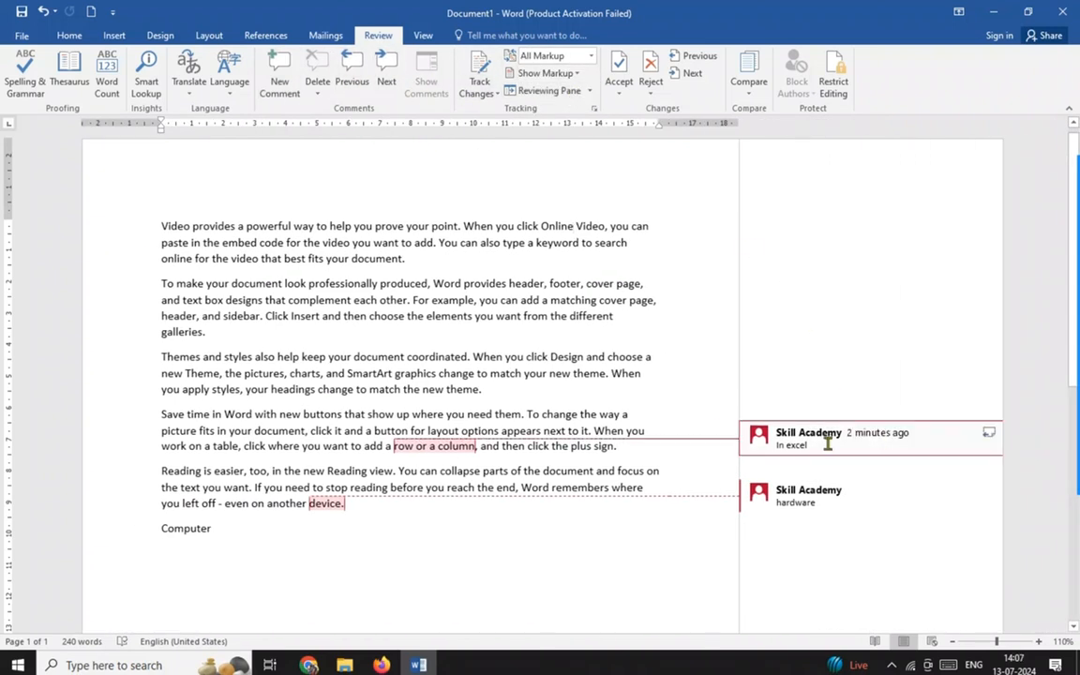
{"action": "left_click", "coordinate": [317, 75]}
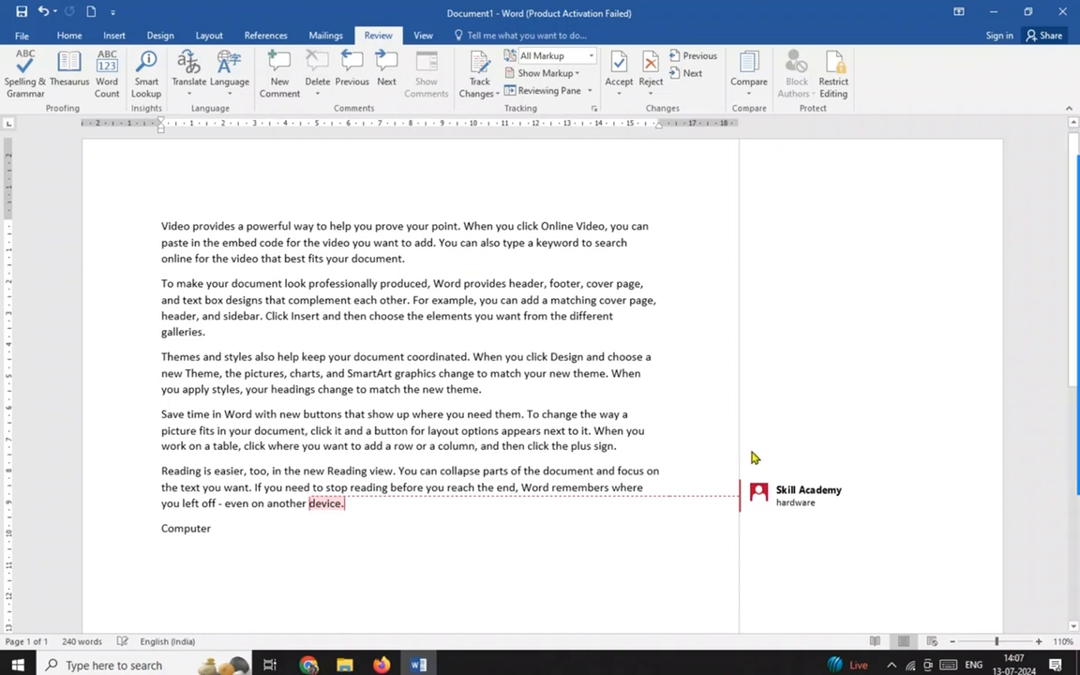
{"action": "left_click", "coordinate": [317, 68]}
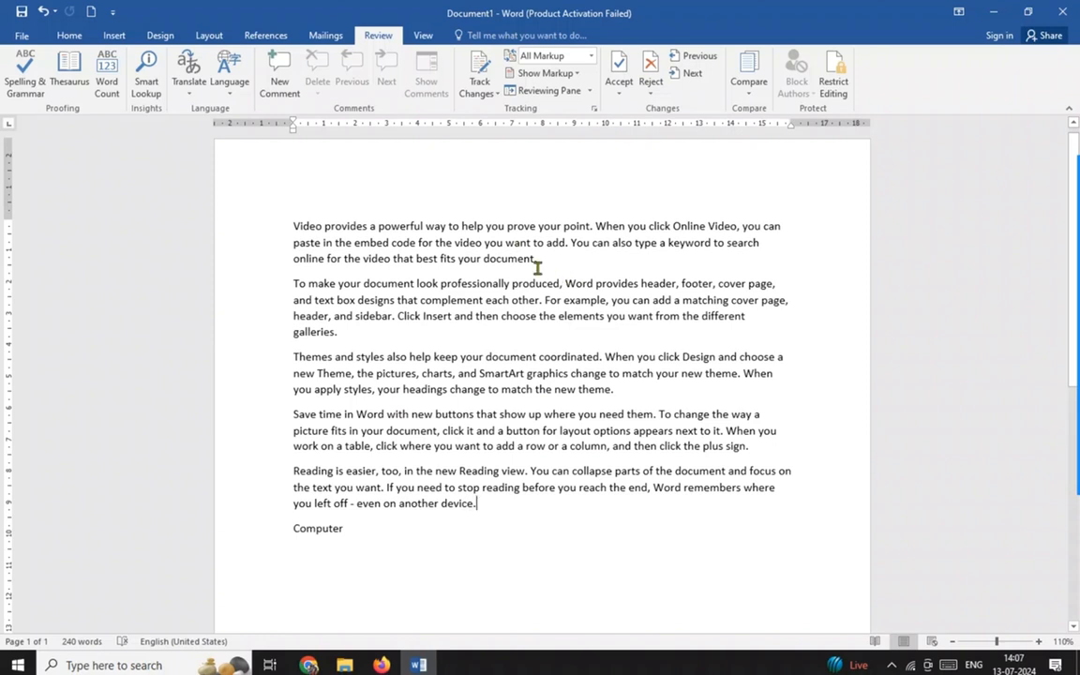
{"action": "left_click_drag", "start_coordinate": [483, 258], "coordinate": [537, 256]}
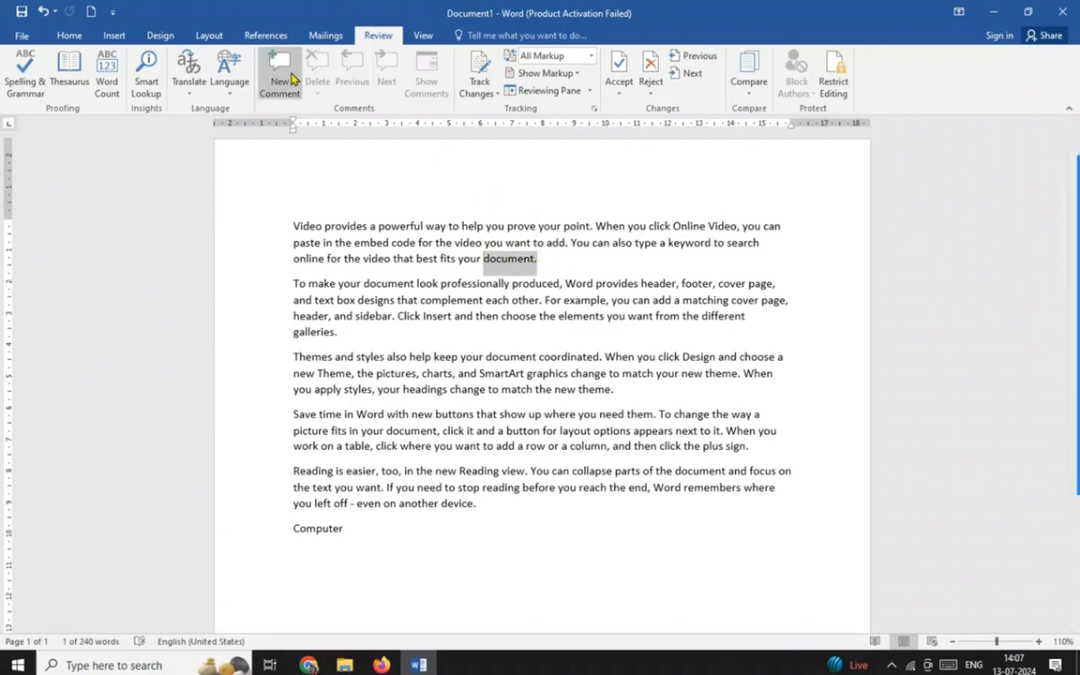
{"action": "left_click", "coordinate": [605, 259]}
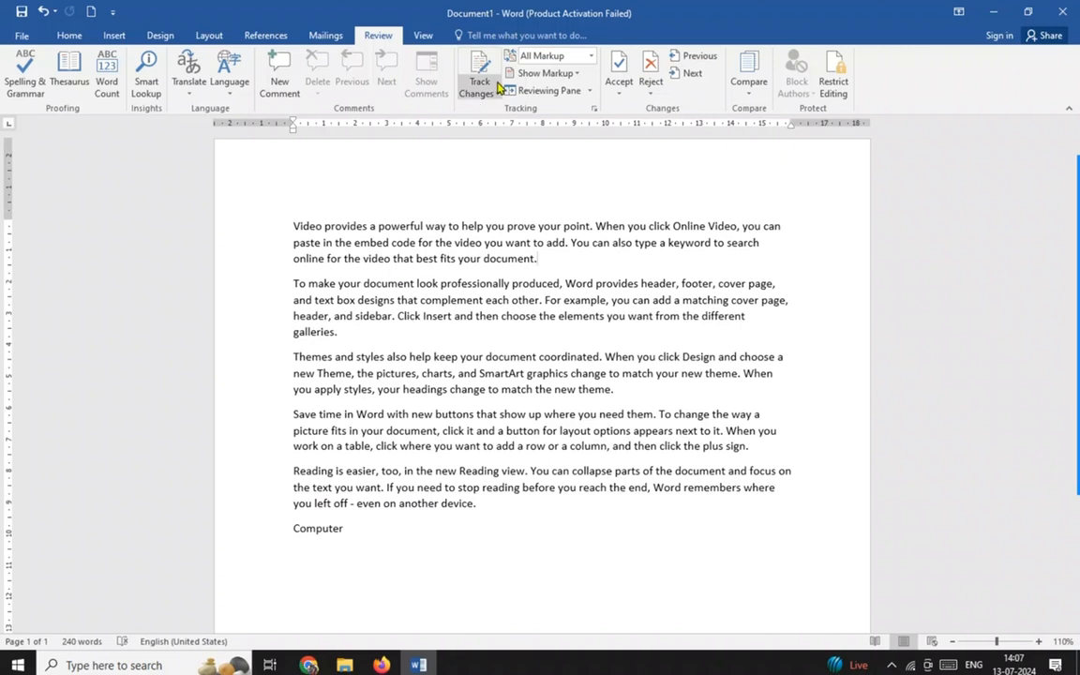
- Turn on Track Changes and insert a first name before "help" in the first paragraph and before "Word" in the second
{"action": "left_click", "coordinate": [496, 94]}
{"action": "left_click", "coordinate": [495, 114]}
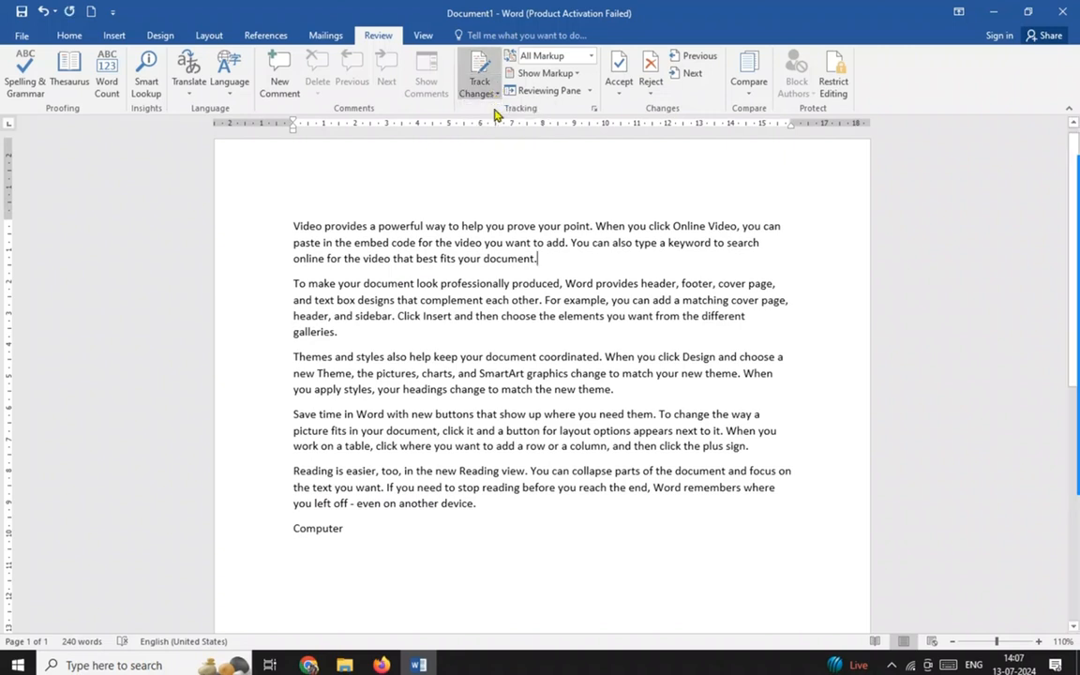
{"action": "left_click", "coordinate": [460, 228]}
{"action": "type", "text": "irti"}
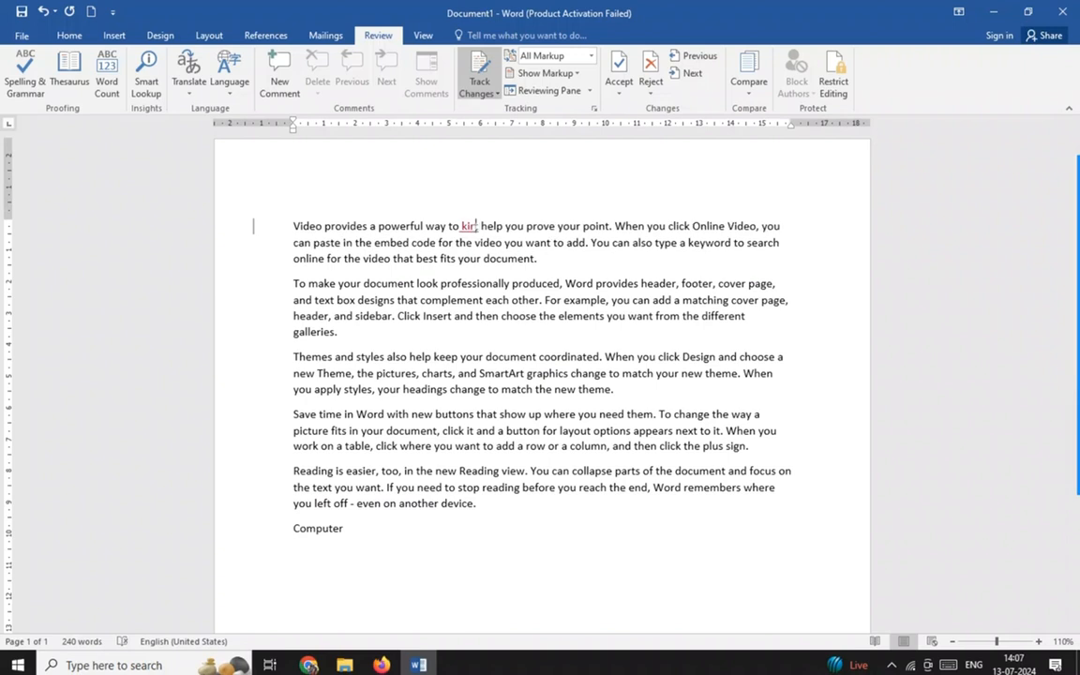
{"action": "left_click", "coordinate": [563, 285]}
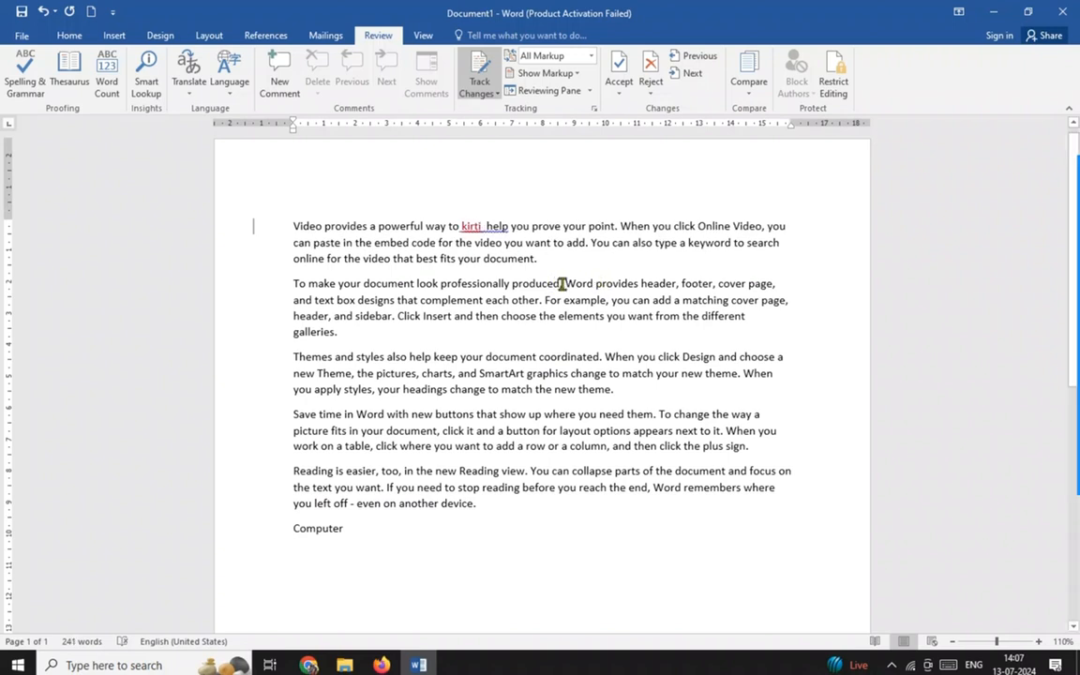
{"action": "type", "text": "suraj"}
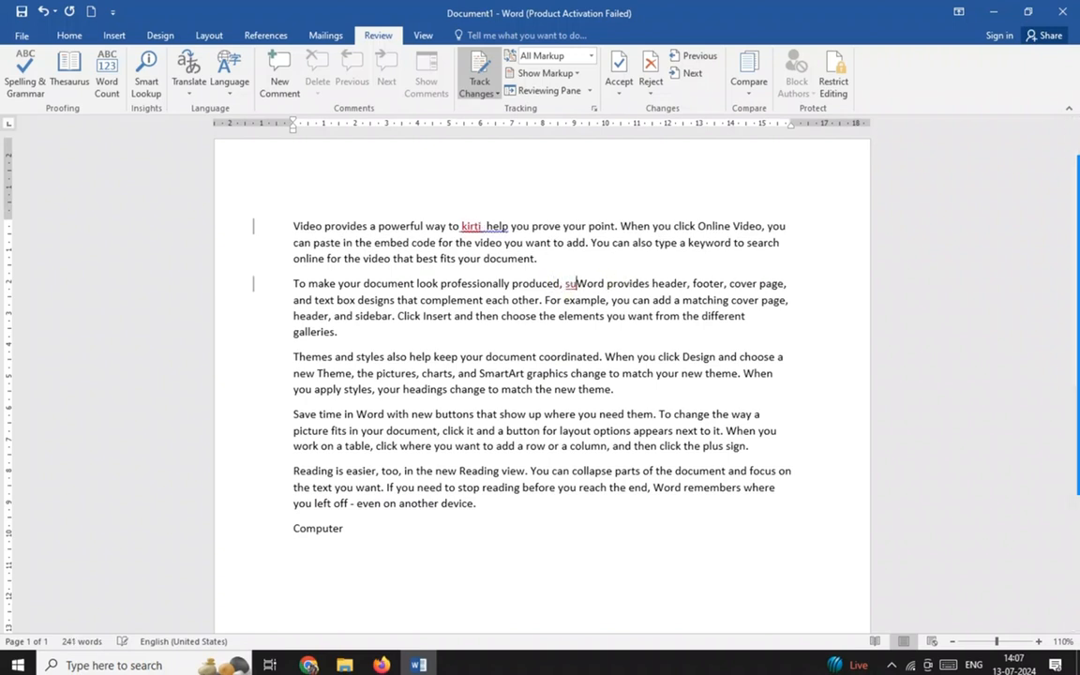
- Insert tracked first names before "document" in the third paragraph, before "them" in the fourth and after "view." in the fifth
{"action": "left_click", "coordinate": [484, 356]}
{"action": "type", "text": "sunil"}
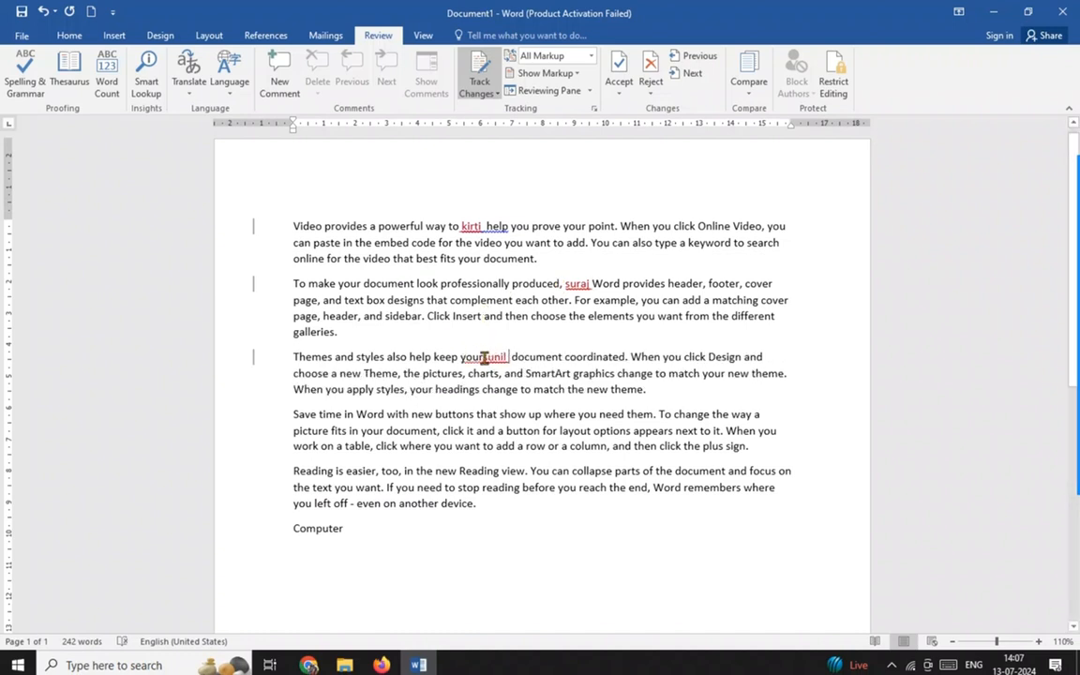
{"action": "left_click", "coordinate": [626, 414]}
{"action": "type", "text": "rohit"}
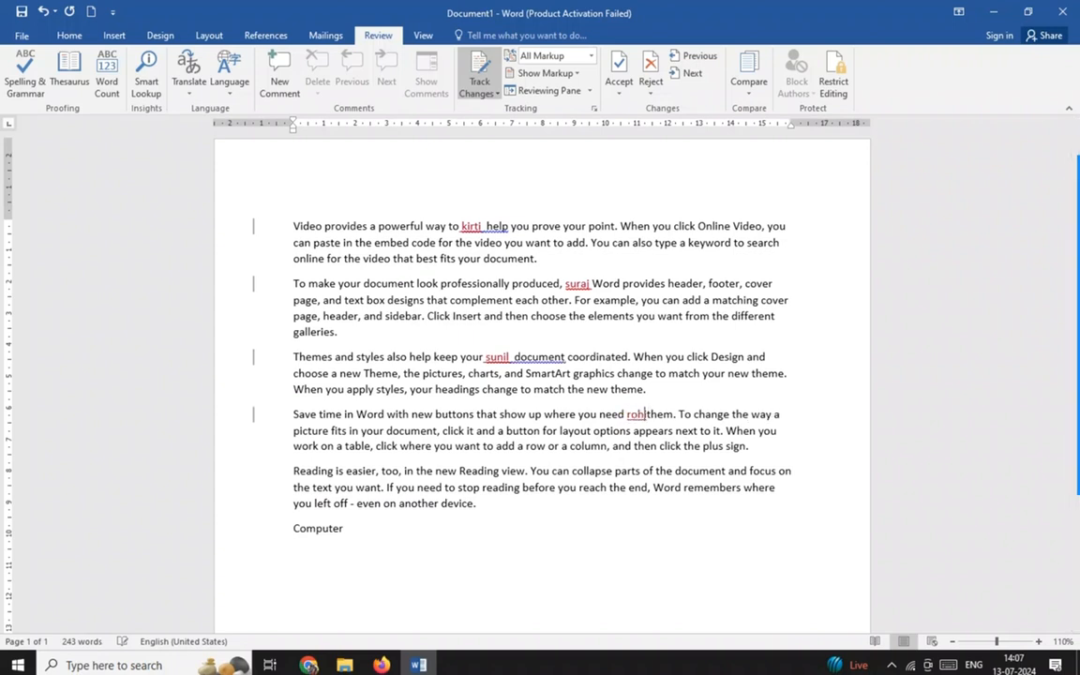
{"action": "left_click", "coordinate": [528, 471]}
{"action": "type", "text": "pooja"}
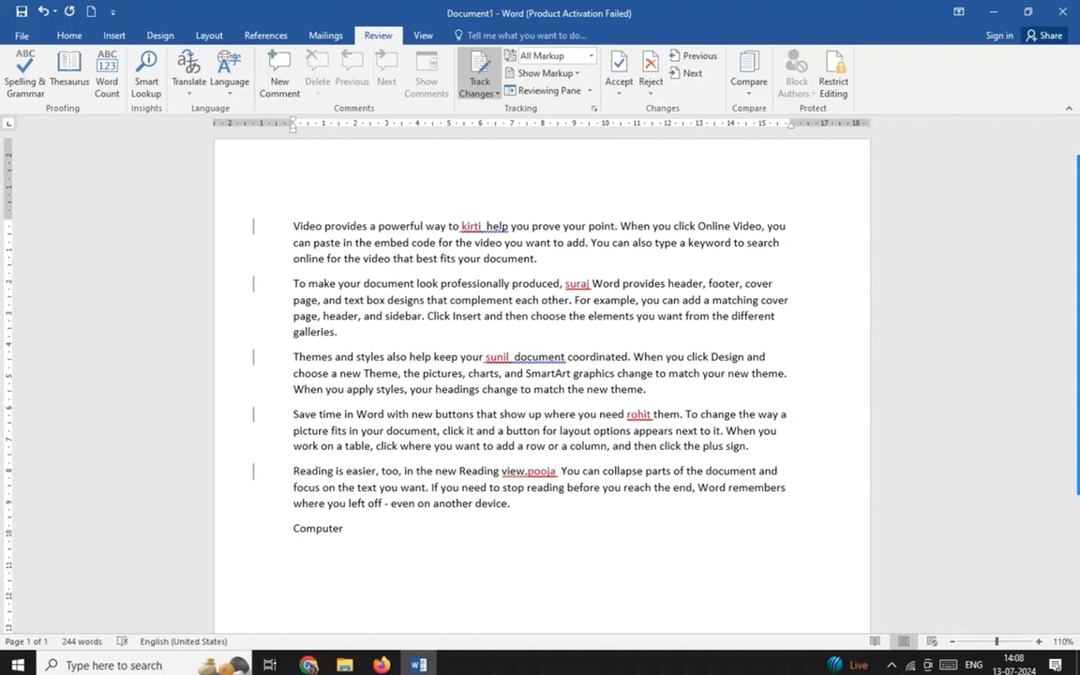
{"action": "mouse_move", "coordinate": [535, 471]}
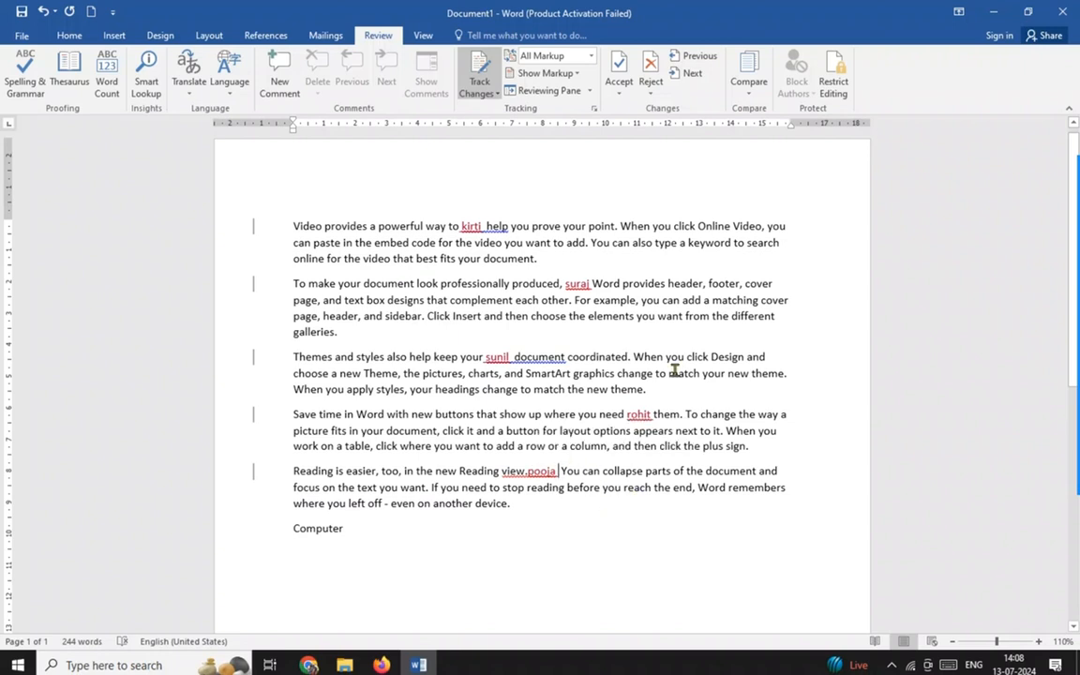
- View the tracked insertions in Simple Markup and return the review display to All Markup
{"action": "left_click", "coordinate": [492, 98]}
{"action": "left_click", "coordinate": [593, 57]}
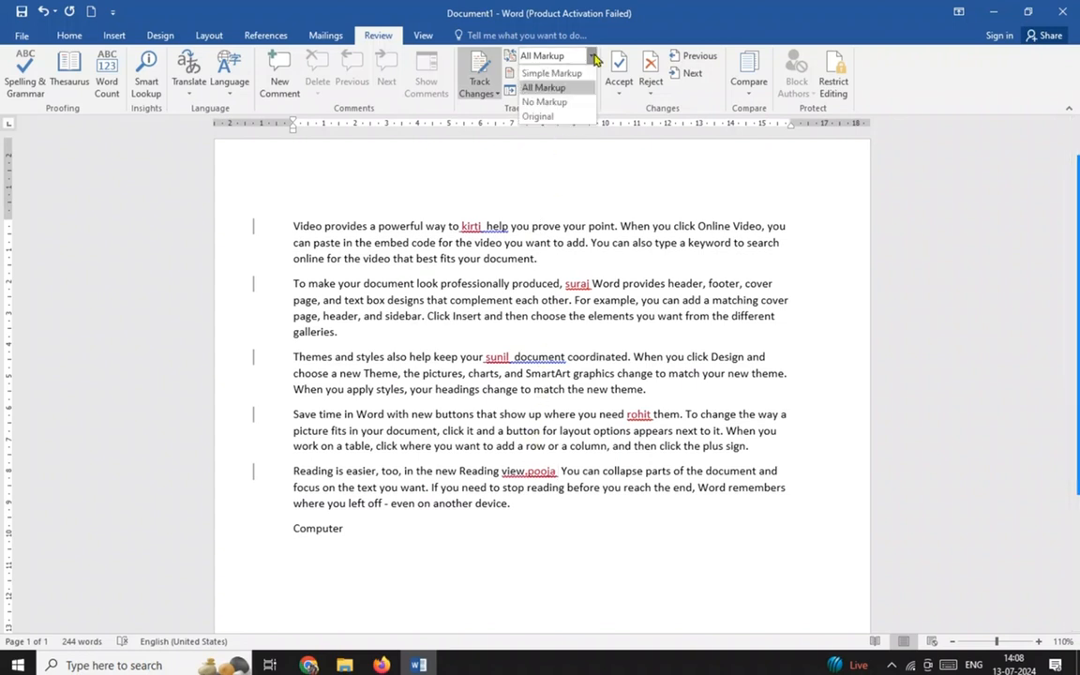
{"action": "left_click", "coordinate": [592, 58]}
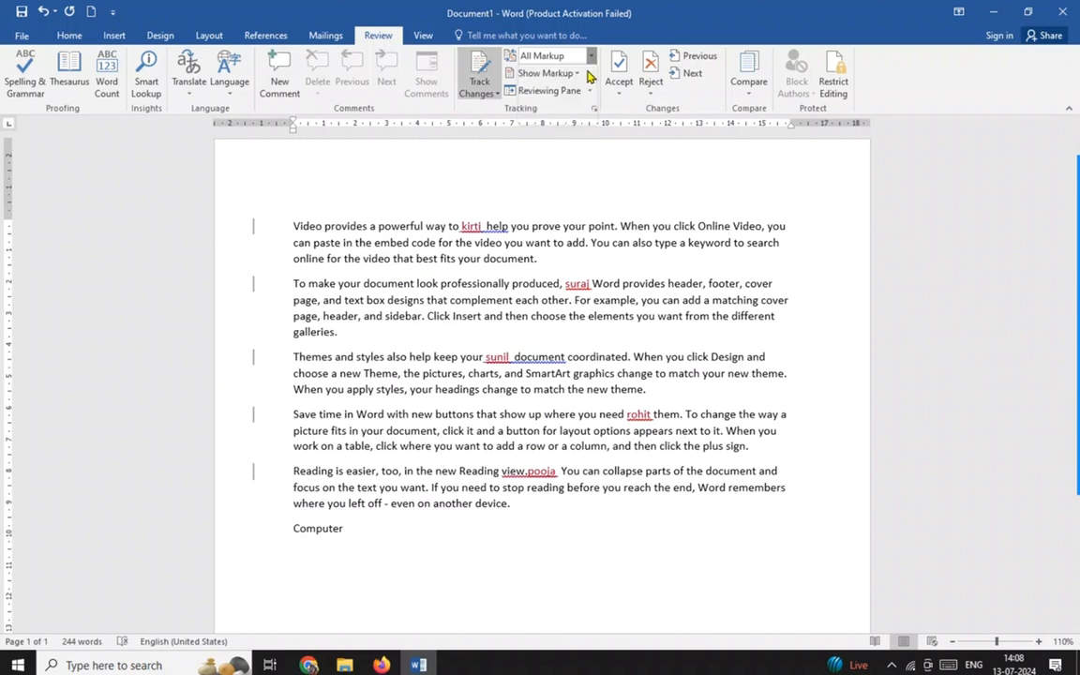
{"action": "left_click", "coordinate": [593, 57]}
{"action": "left_click", "coordinate": [532, 71]}
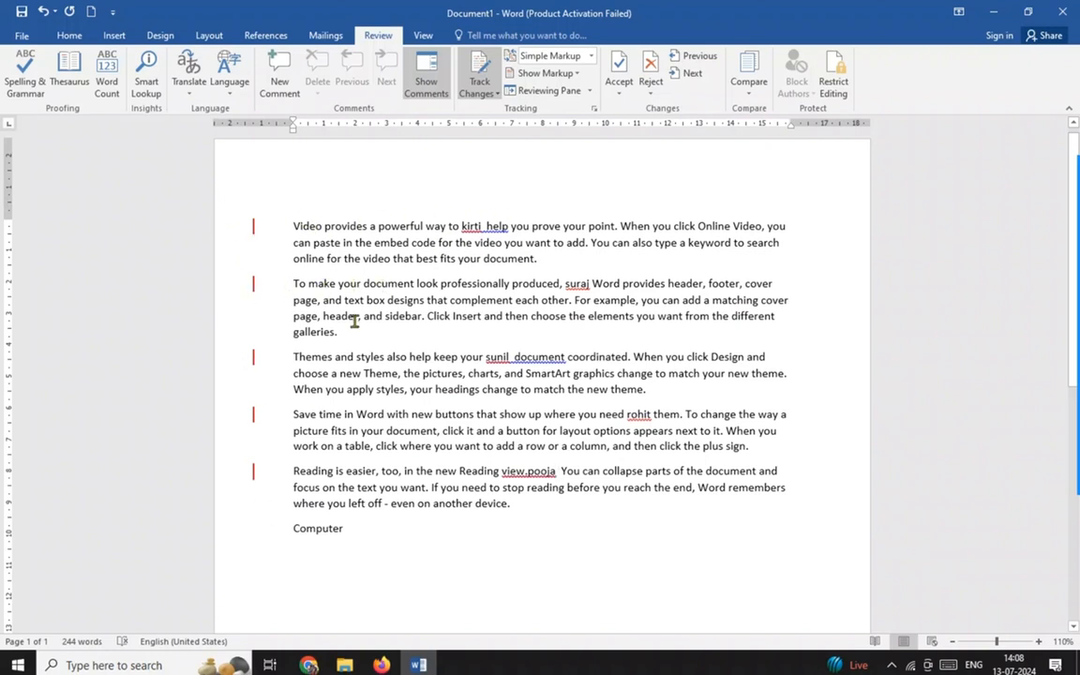
{"action": "left_click", "coordinate": [581, 56]}
{"action": "left_click", "coordinate": [544, 87]}
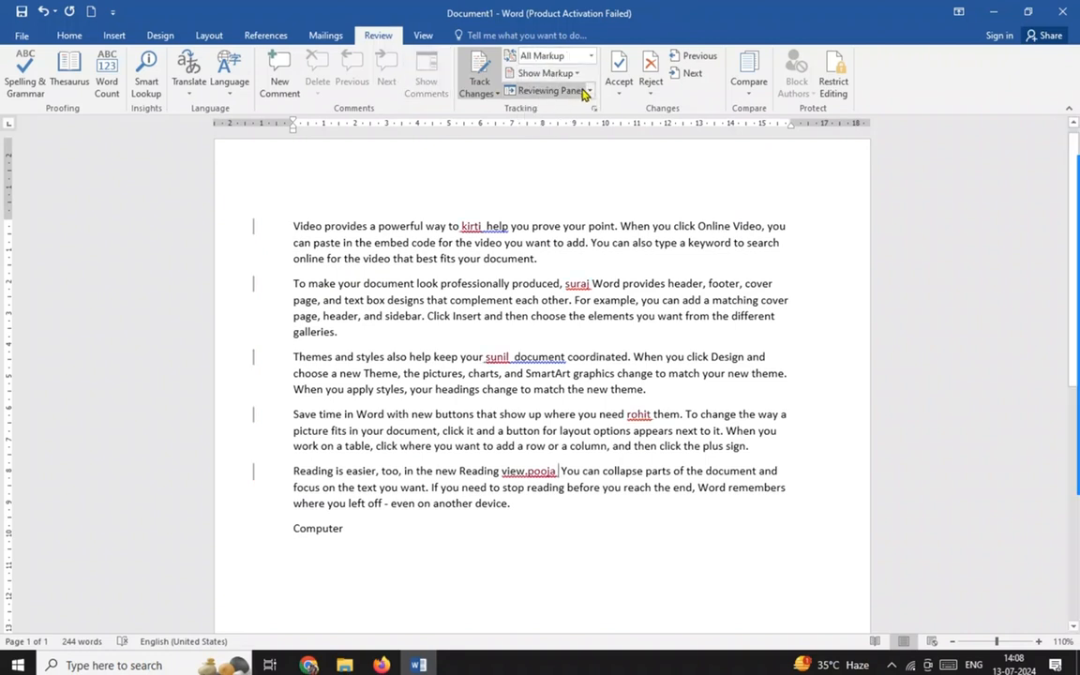
- View the tracked document with No Markup and as Original, and restore the All Markup display
{"action": "left_click", "coordinate": [589, 56]}
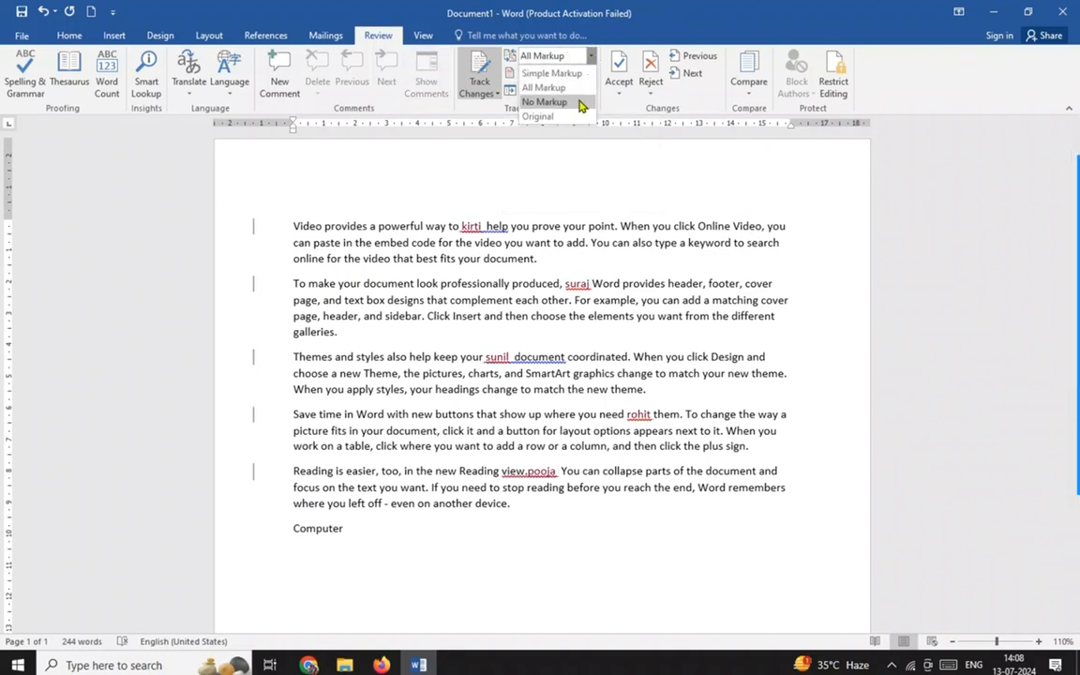
{"action": "left_click", "coordinate": [546, 101]}
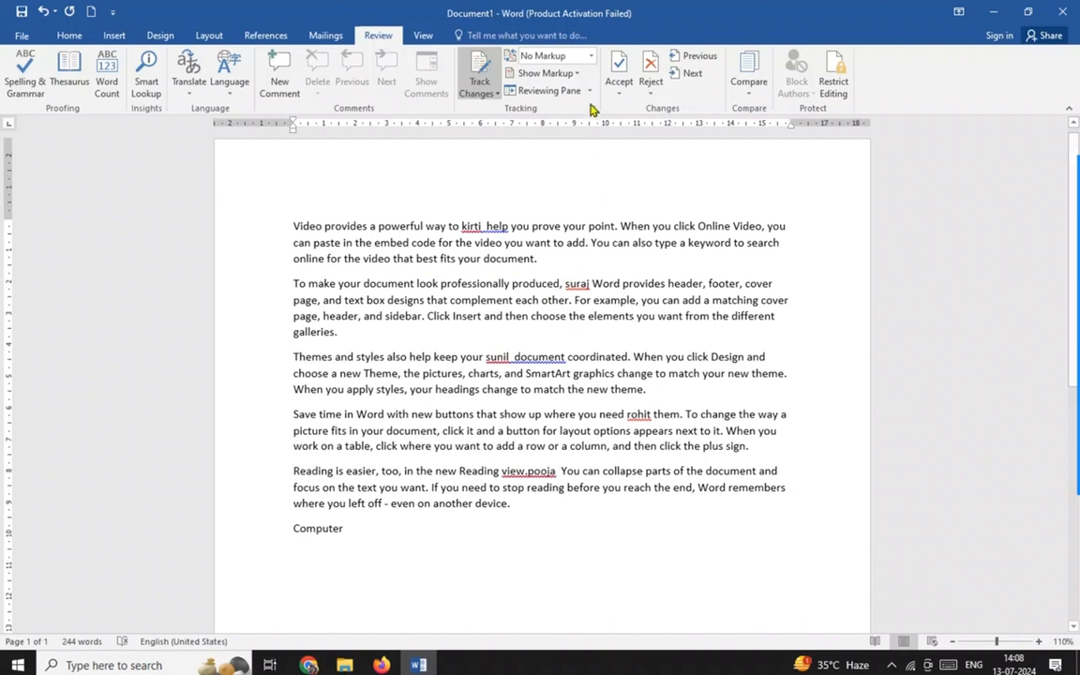
{"action": "left_click", "coordinate": [591, 56]}
{"action": "left_click", "coordinate": [548, 115]}
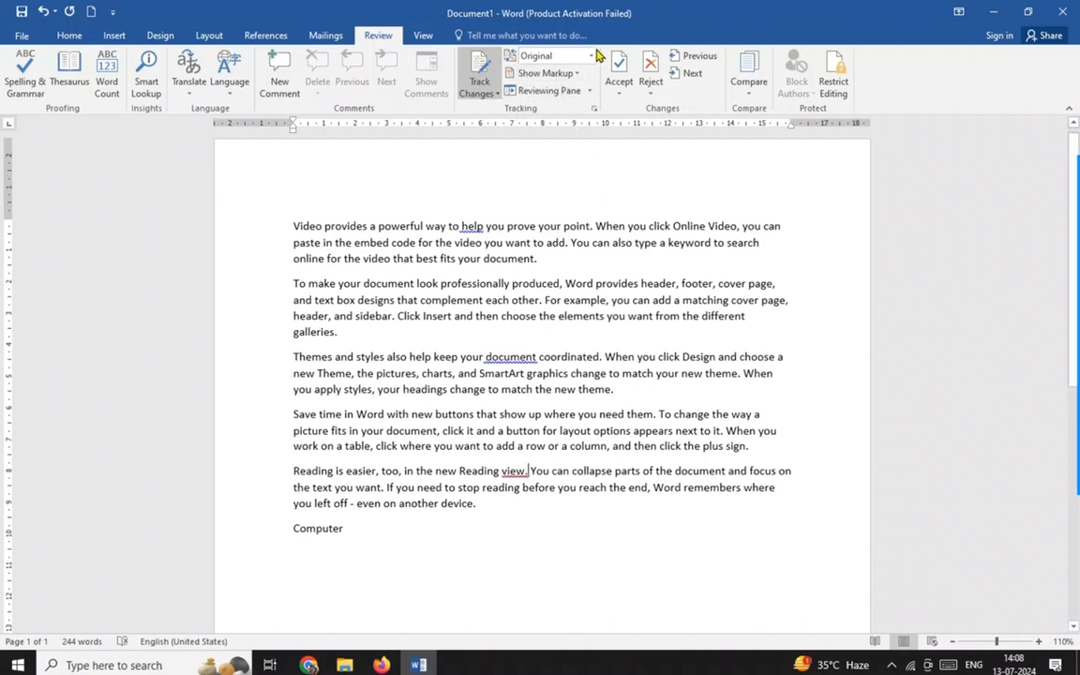
{"action": "left_click", "coordinate": [593, 58]}
{"action": "left_click", "coordinate": [552, 87]}
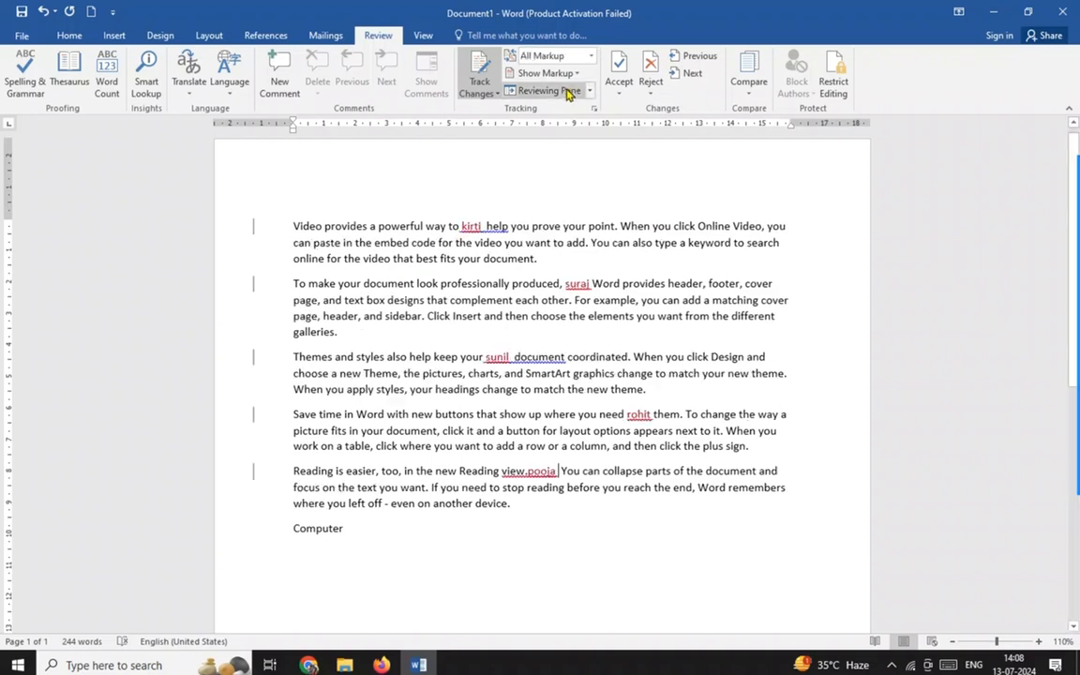
- Turn off the display of comments, ink and formatting changes in the document's markup
{"action": "left_click", "coordinate": [575, 74]}
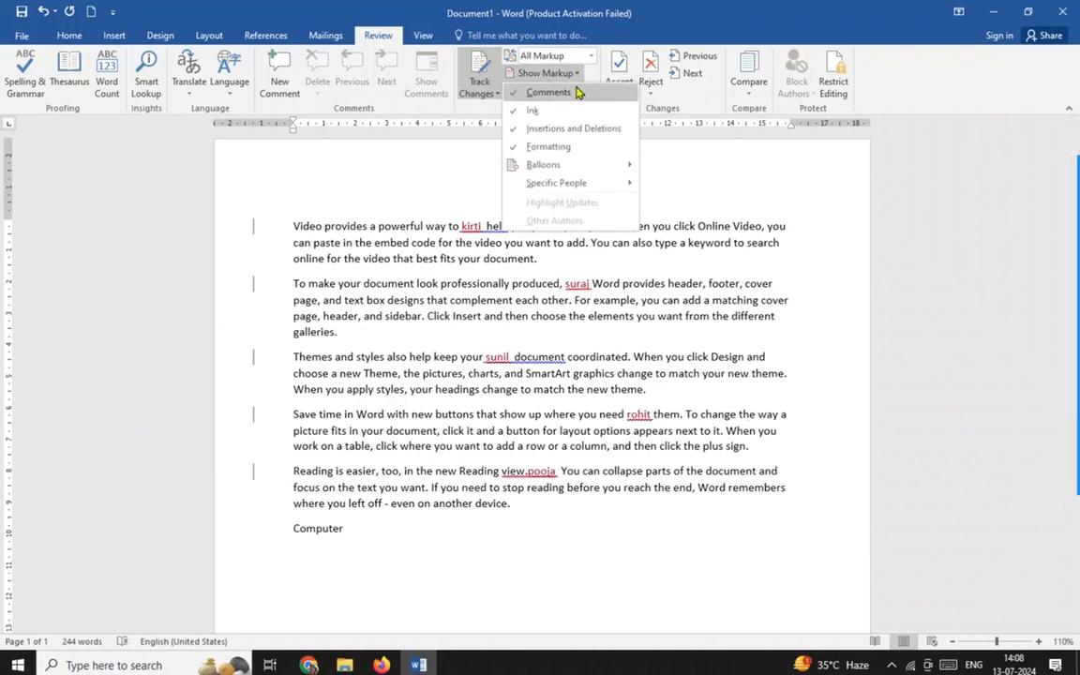
{"action": "left_click", "coordinate": [577, 93]}
{"action": "left_click", "coordinate": [577, 92]}
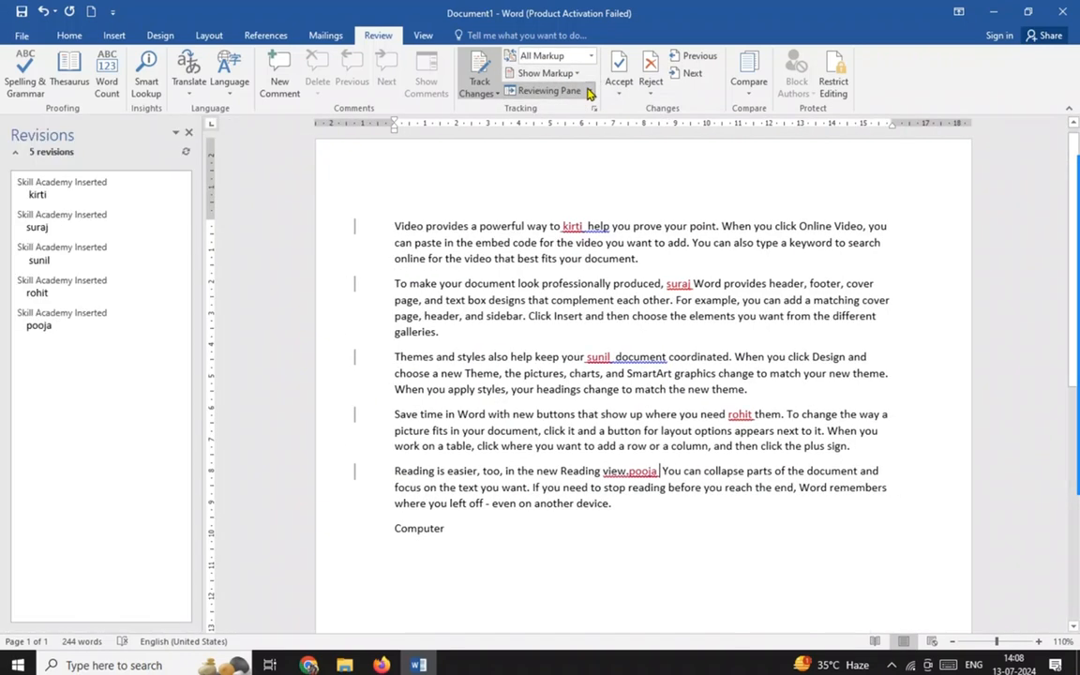
{"action": "left_click", "coordinate": [189, 135]}
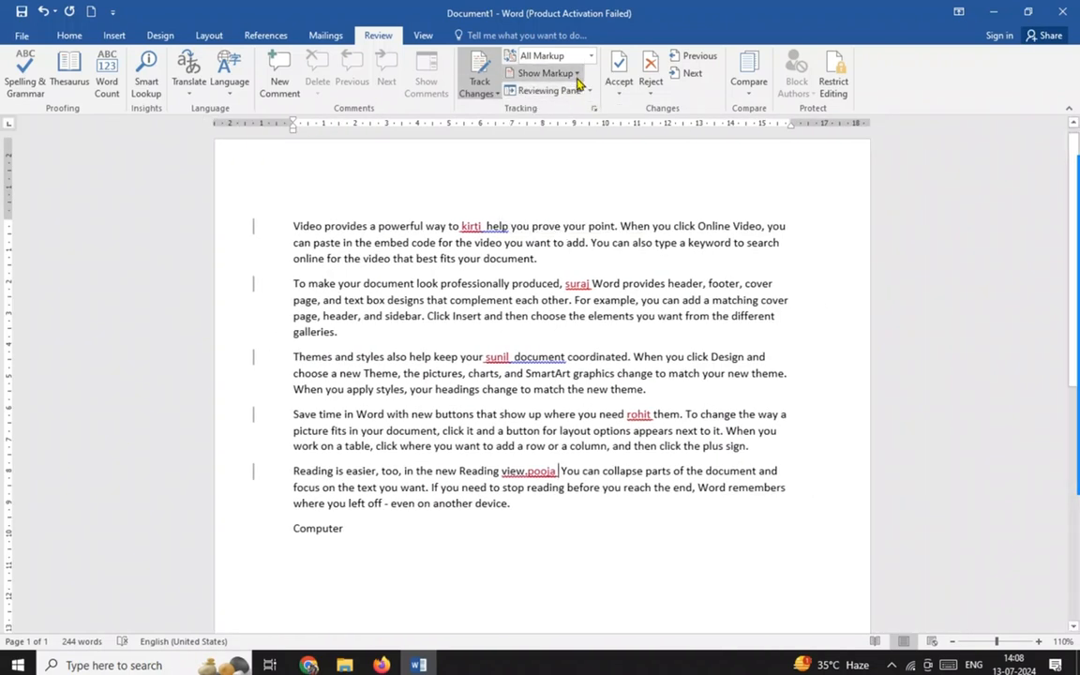
{"action": "left_click", "coordinate": [561, 74]}
{"action": "left_click", "coordinate": [561, 110]}
{"action": "left_click", "coordinate": [577, 76]}
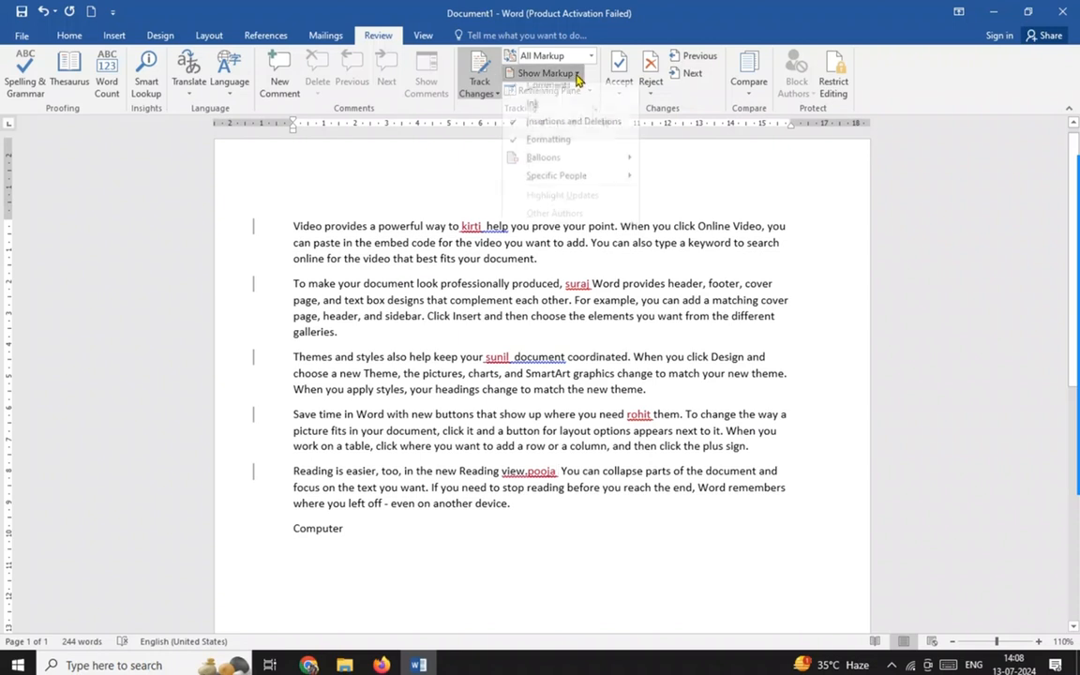
{"action": "left_click", "coordinate": [549, 146]}
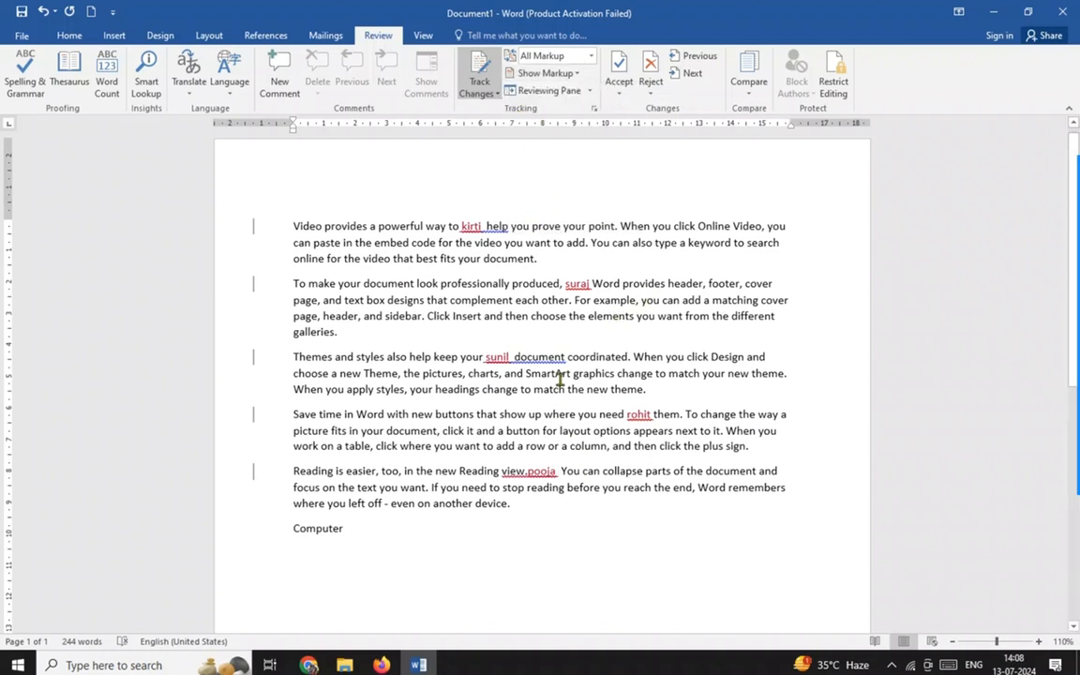
- Examine the list of revisions in the horizontal and the vertical Reviewing Pane, closing each one
{"action": "left_click", "coordinate": [590, 92]}
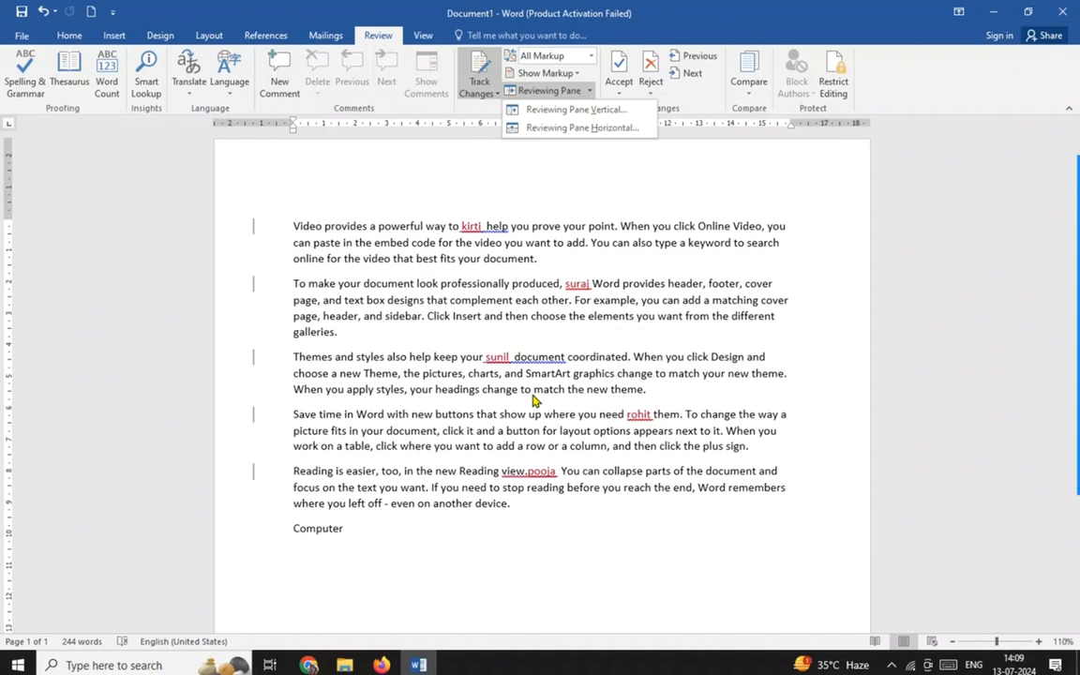
{"action": "left_click", "coordinate": [596, 128]}
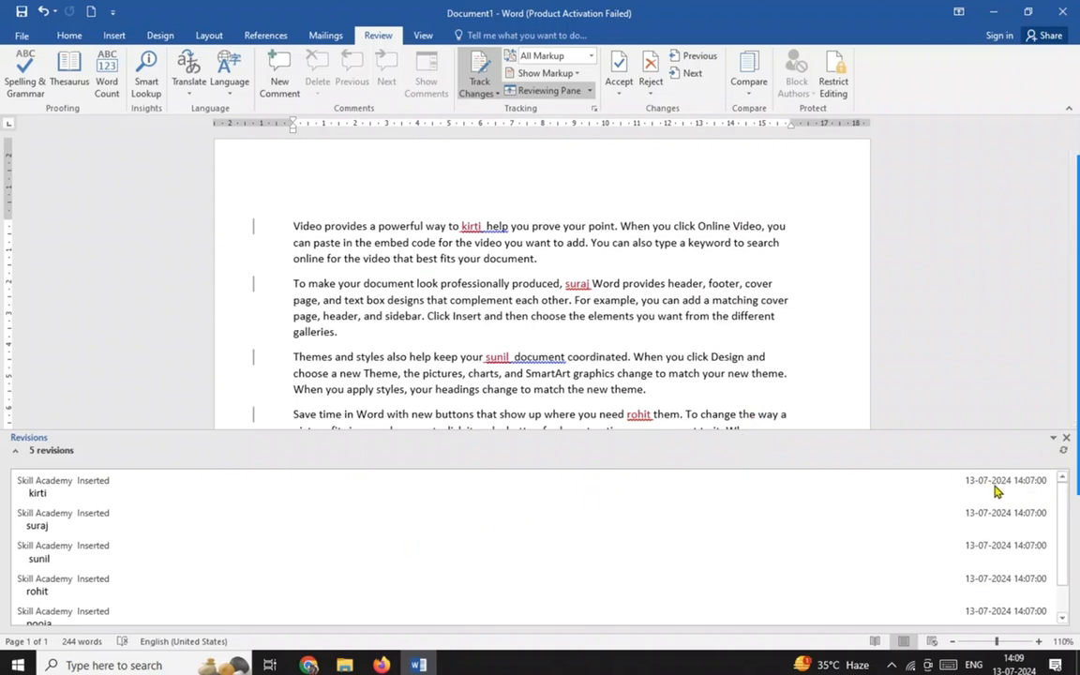
{"action": "scroll", "coordinate": [1060, 511], "scroll_direction": "down", "scroll_amount": 2}
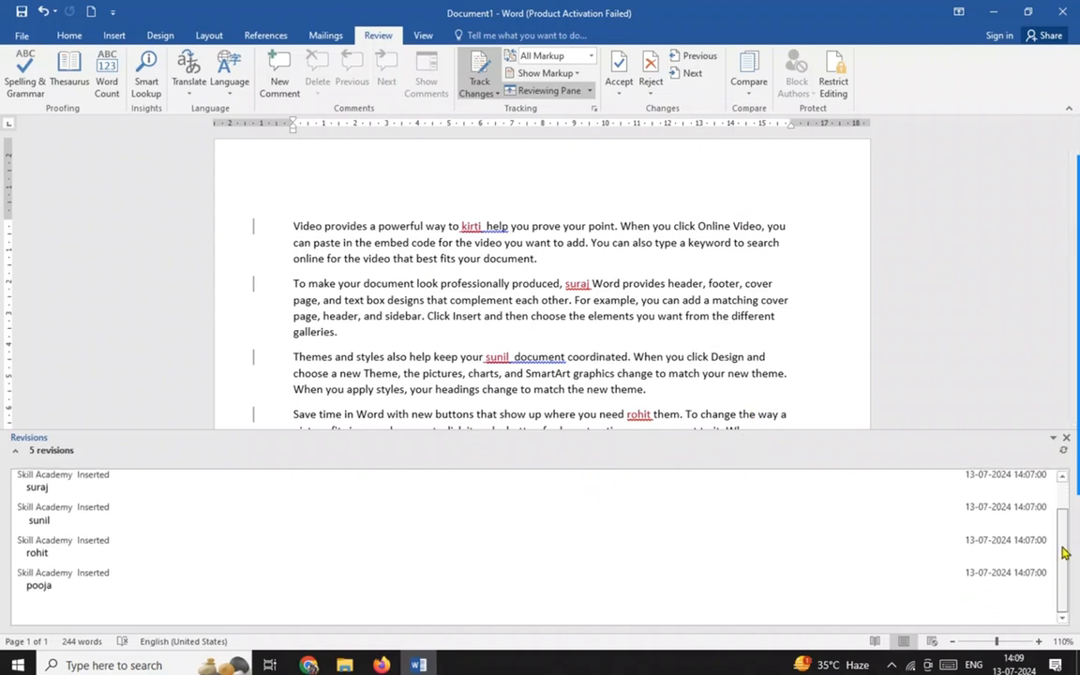
{"action": "scroll", "coordinate": [1060, 511], "scroll_direction": "up", "scroll_amount": 2}
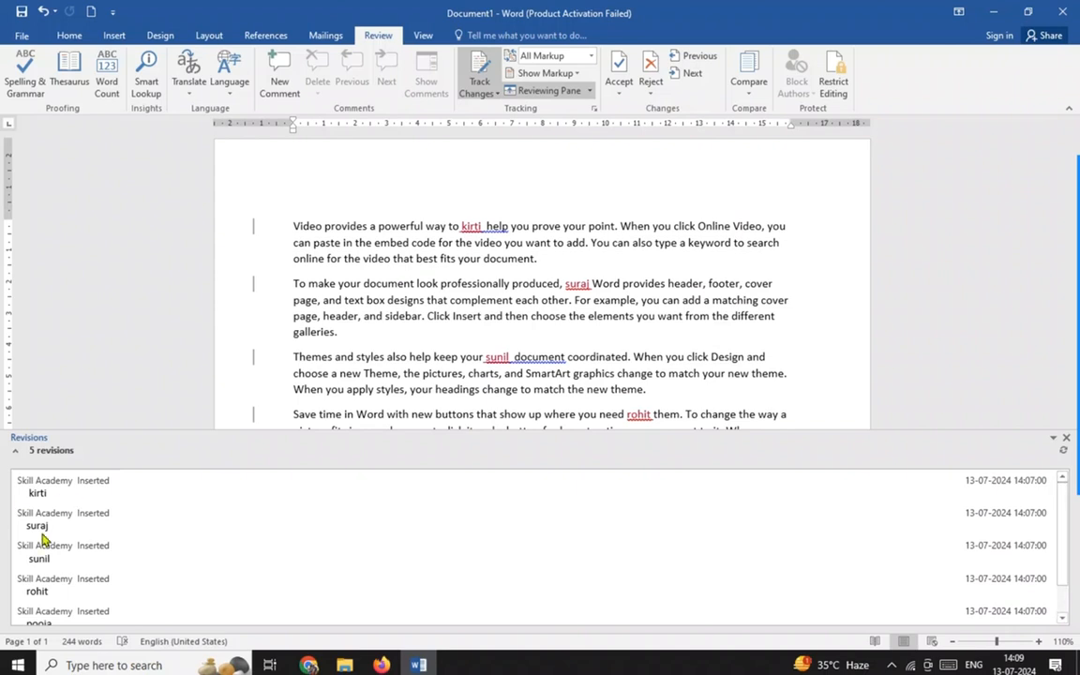
{"action": "left_click", "coordinate": [1066, 441]}
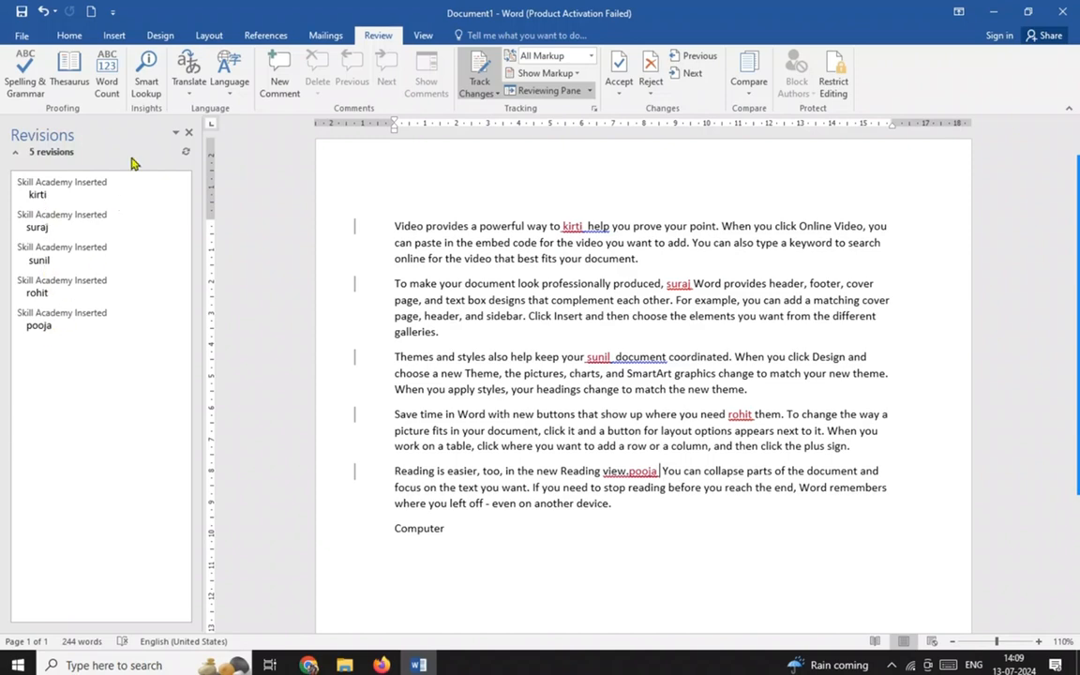
{"action": "left_click", "coordinate": [188, 132]}
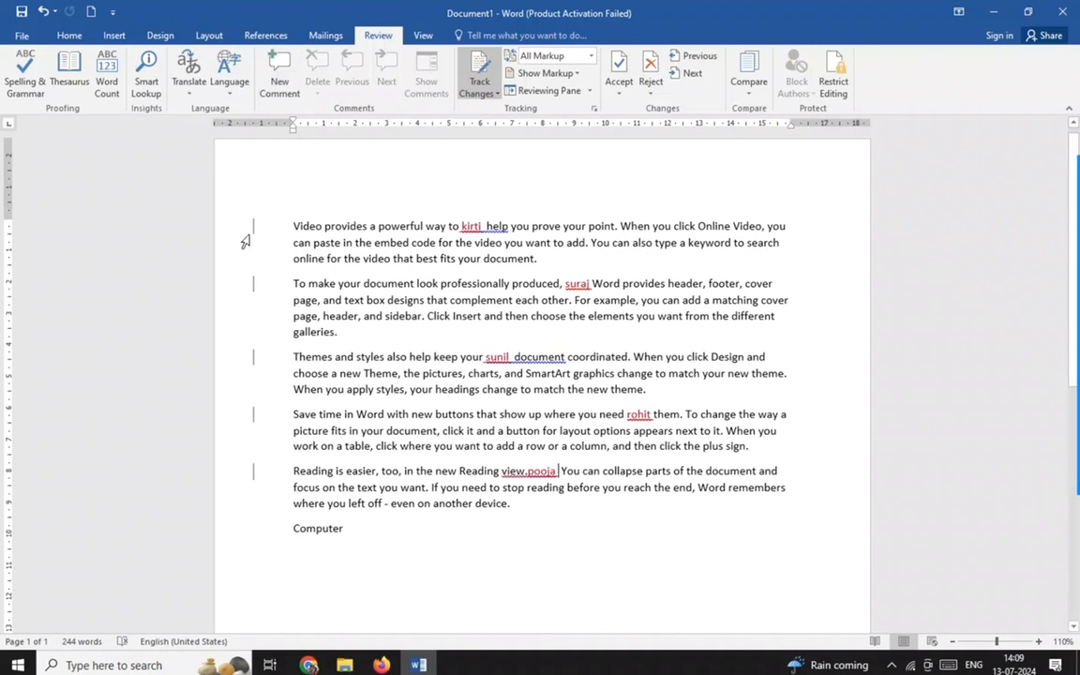
- Accept the inserted name before "help" in the first paragraph and ignore all spelling flags on it
{"action": "mouse_move", "coordinate": [466, 231]}
{"action": "left_click", "coordinate": [478, 227]}
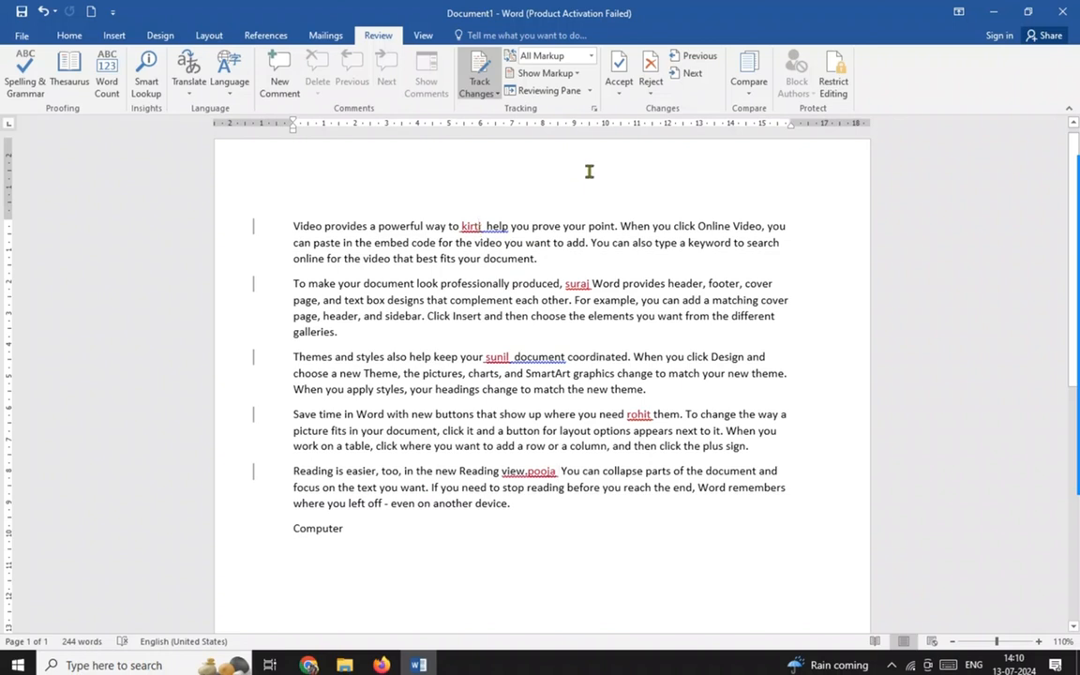
{"action": "left_click", "coordinate": [620, 75]}
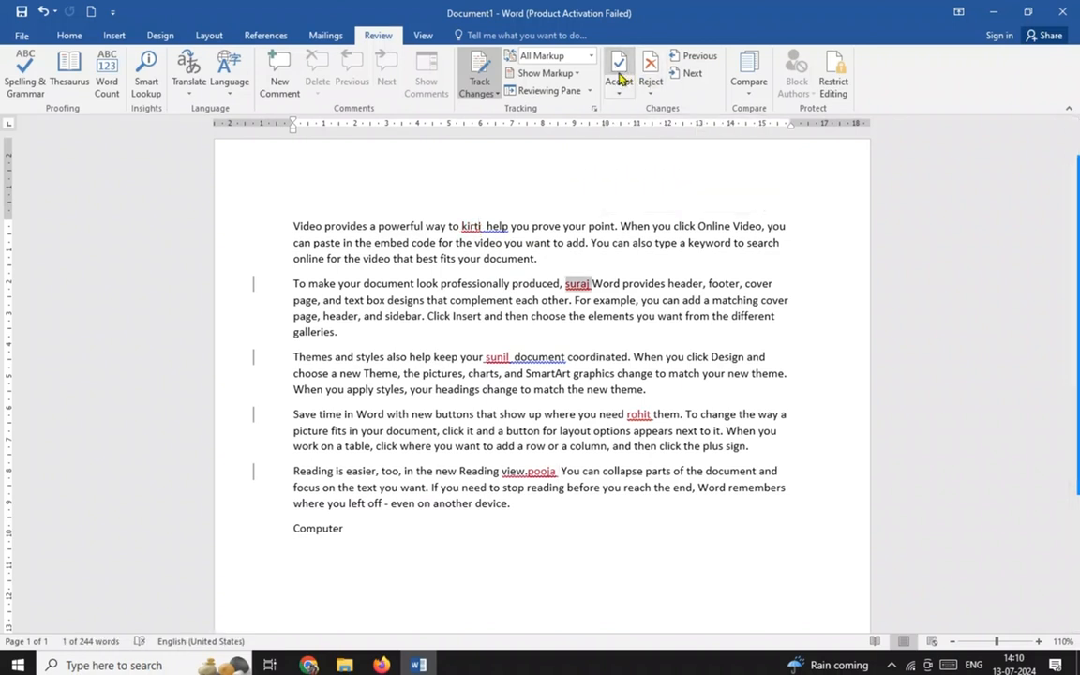
{"action": "right_click", "coordinate": [481, 233]}
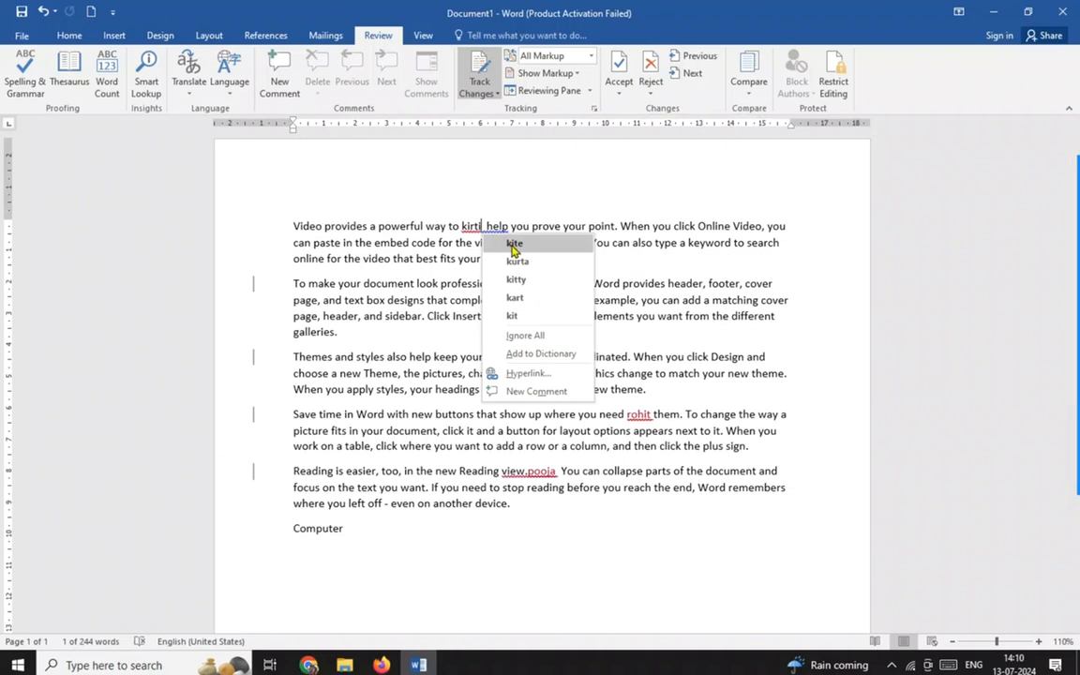
{"action": "left_click", "coordinate": [517, 337]}
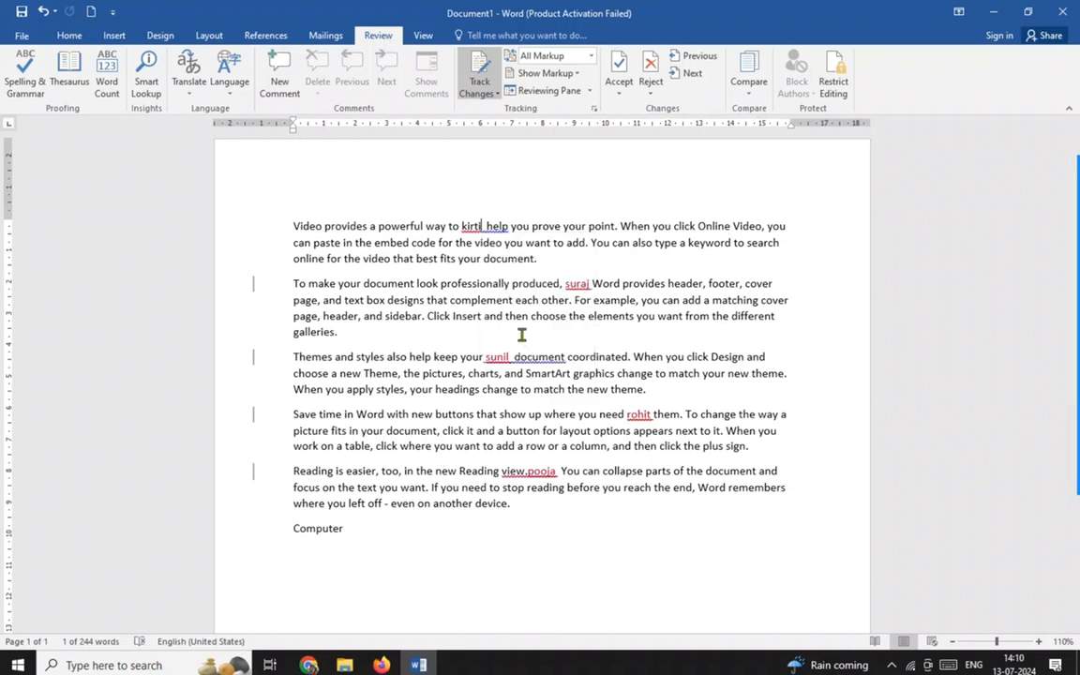
{"action": "right_click", "coordinate": [506, 233]}
{"action": "left_click", "coordinate": [561, 246]}
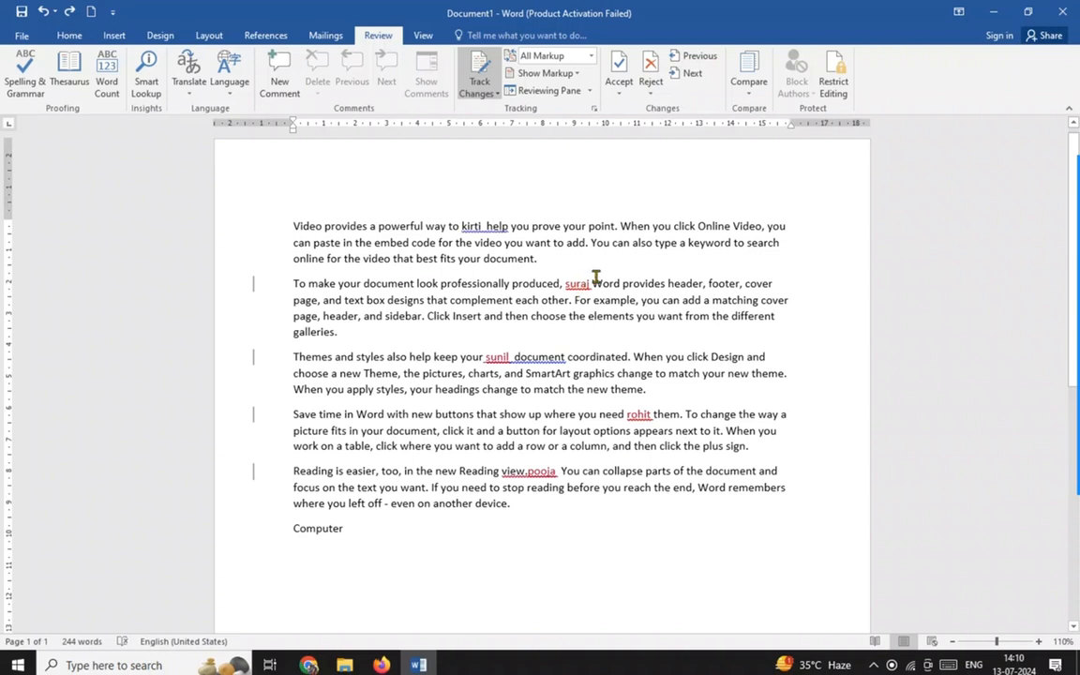
- Accept the inserted names in the second and third paragraphs and reject the one before "them" in the fourth
{"action": "left_click", "coordinate": [617, 73]}
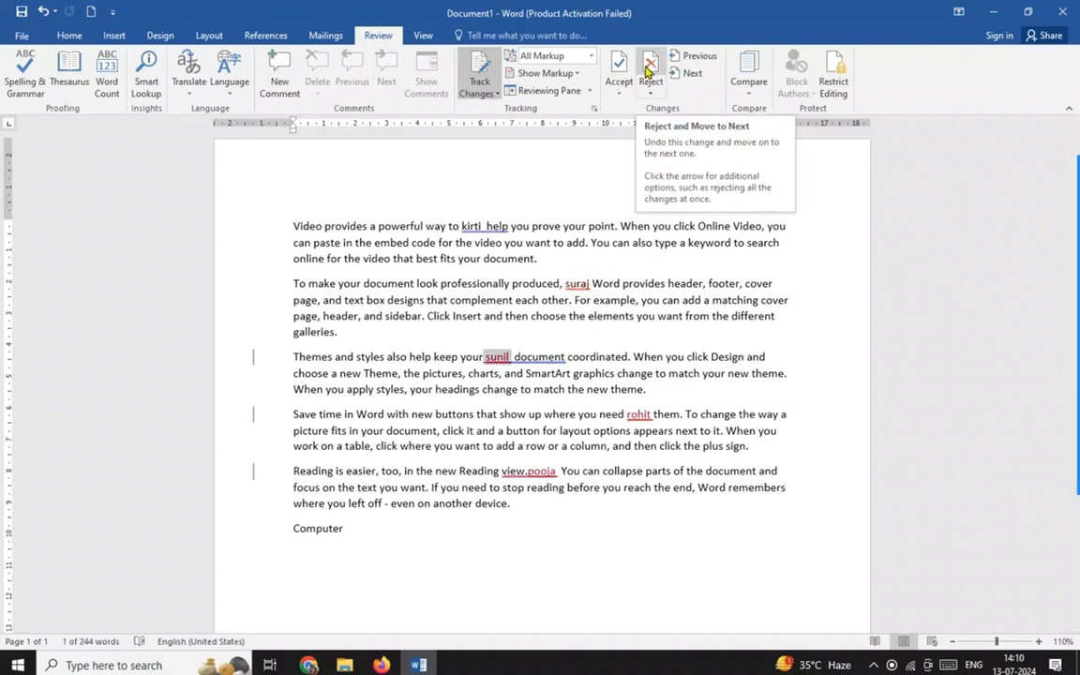
{"action": "left_click", "coordinate": [619, 66]}
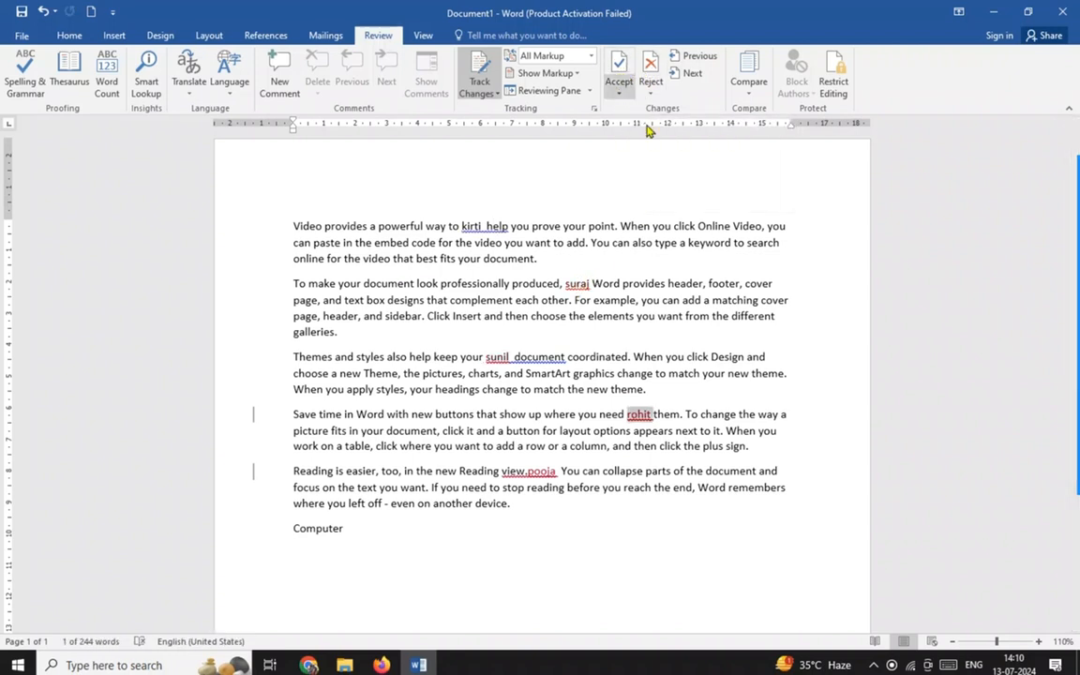
{"action": "left_click", "coordinate": [652, 67]}
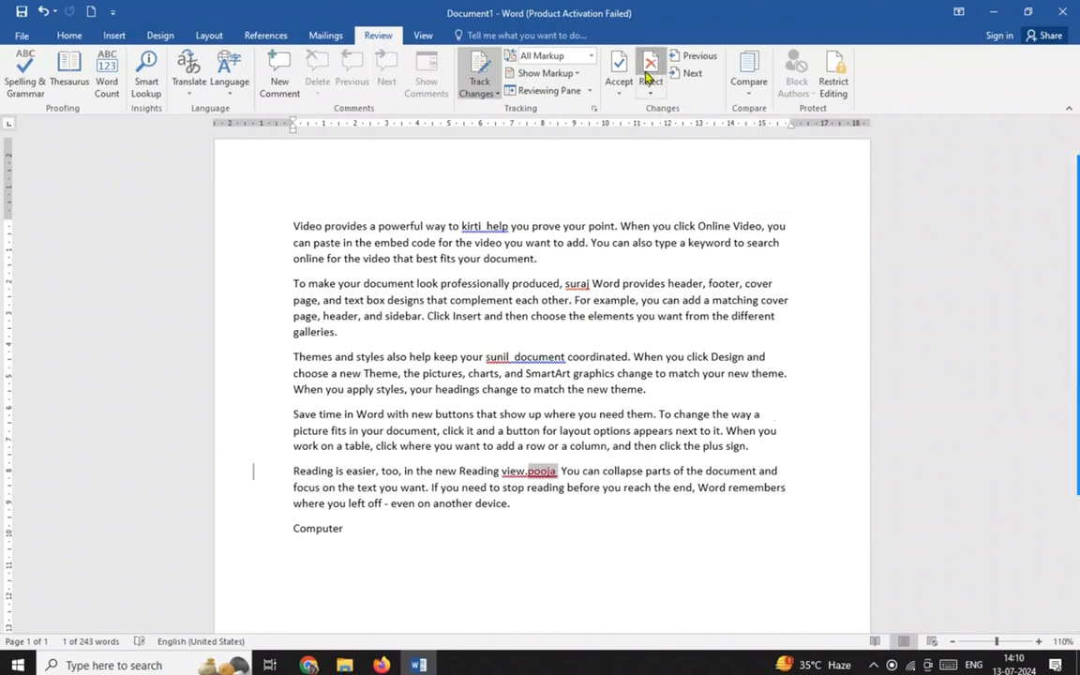
- Reject the inserted name after "Reading view." in the fifth paragraph
{"action": "left_click", "coordinate": [651, 75]}
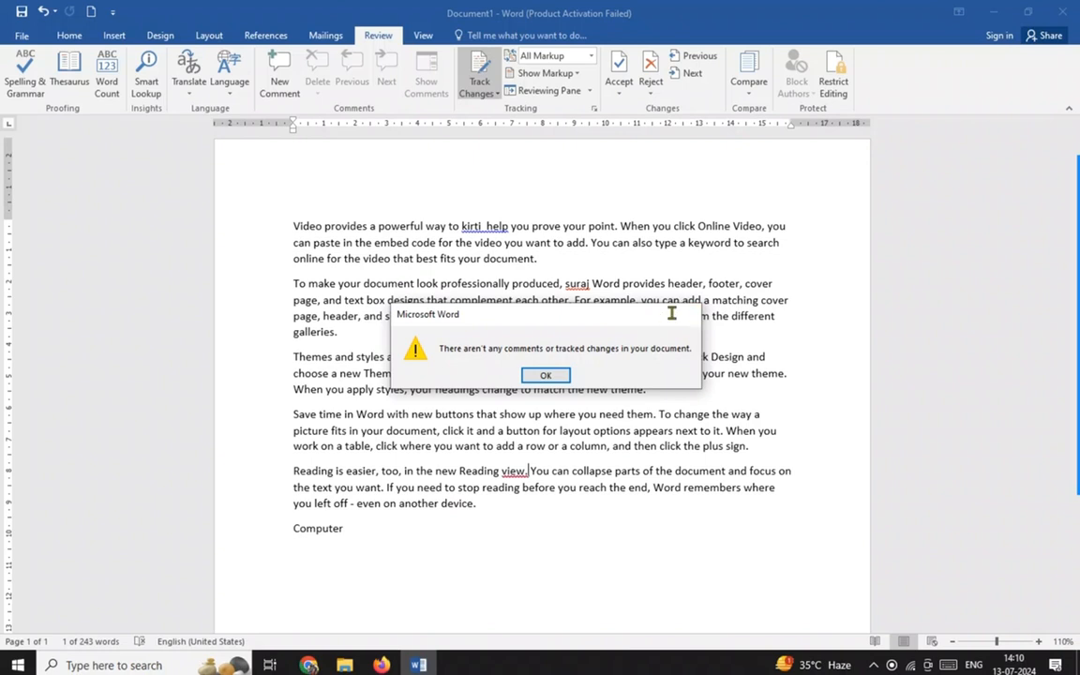
{"action": "left_click", "coordinate": [545, 375]}
{"action": "right_click", "coordinate": [556, 359]}
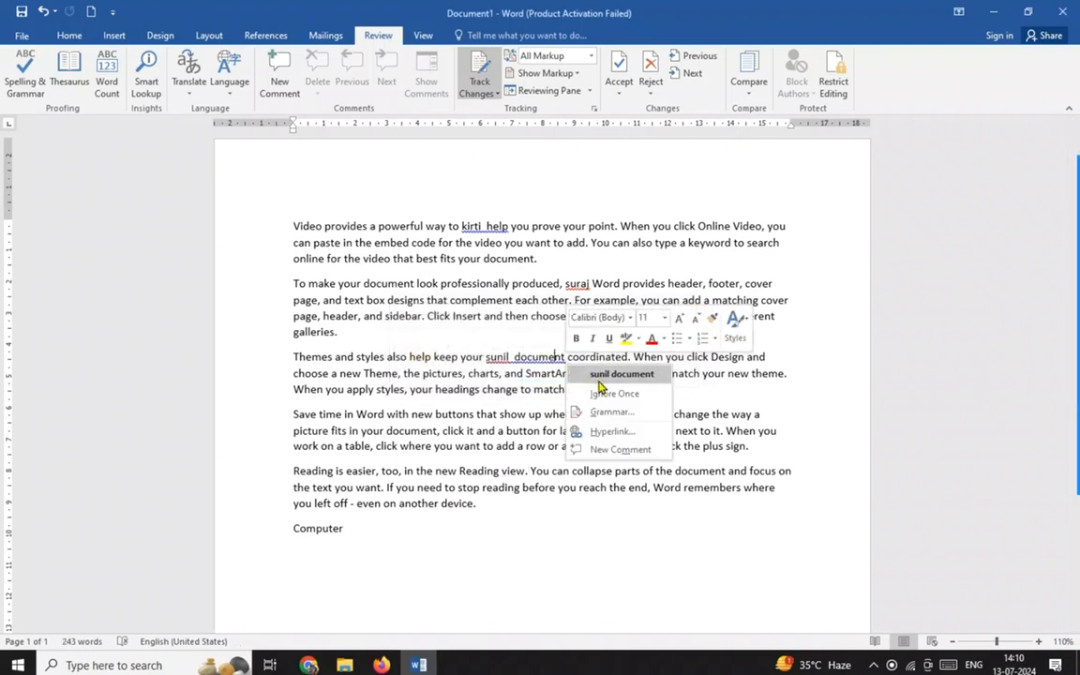
{"action": "left_click", "coordinate": [598, 381]}
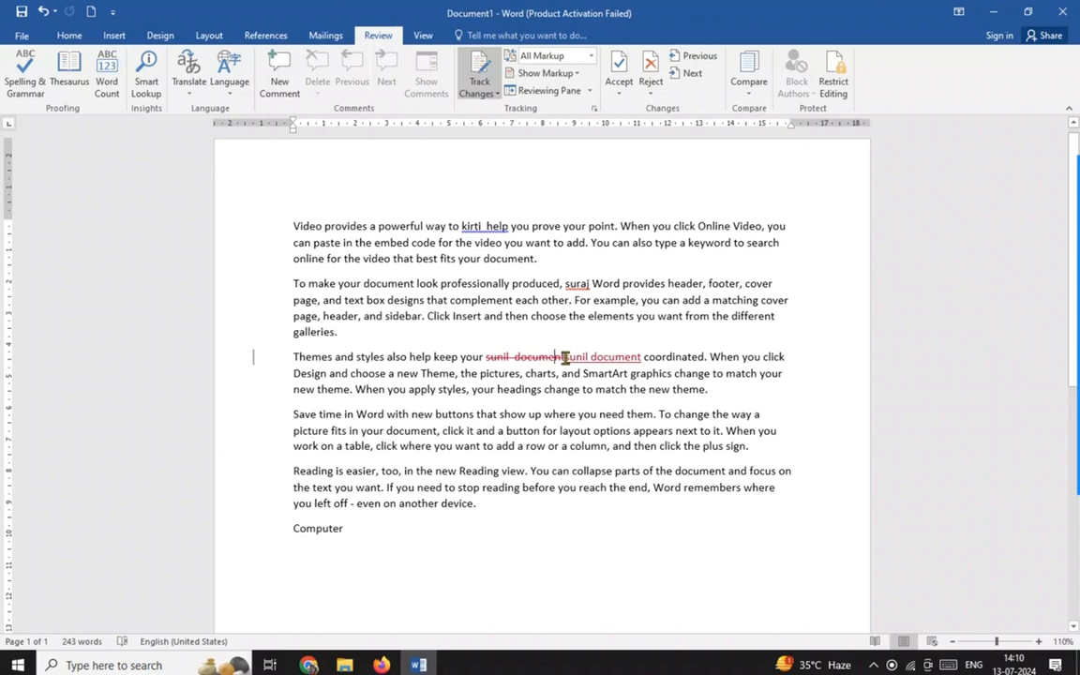
{"action": "key", "text": "ctrl+z"}
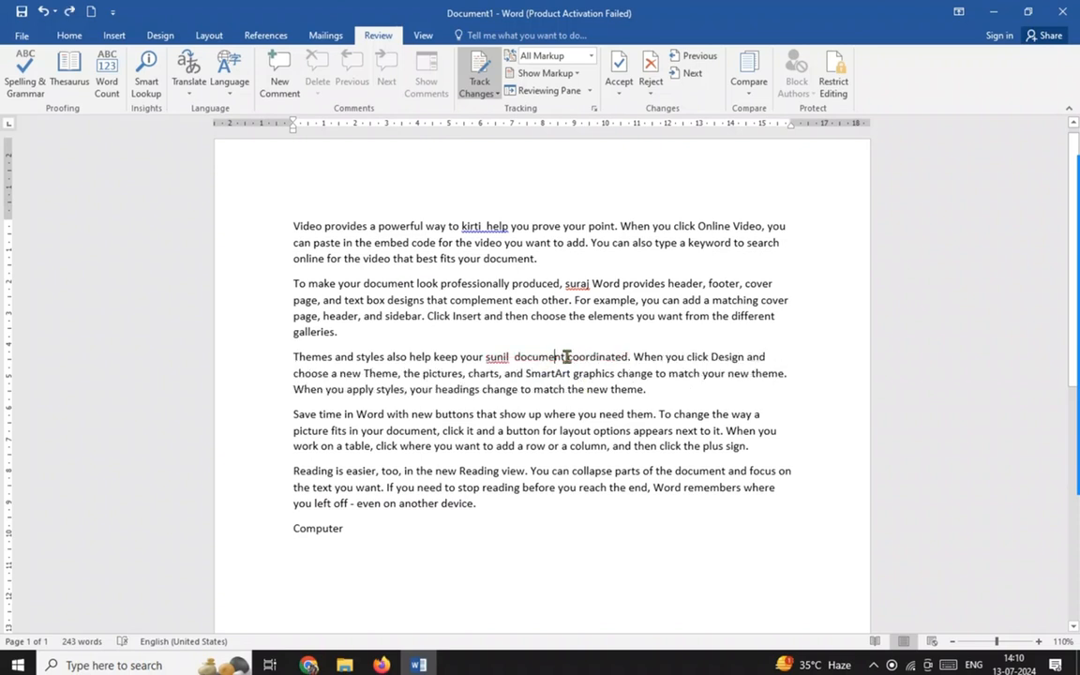
- Ignore the spelling flag on the name in the second paragraph and the grammar flag before "help" in the first
{"action": "right_click", "coordinate": [583, 285]}
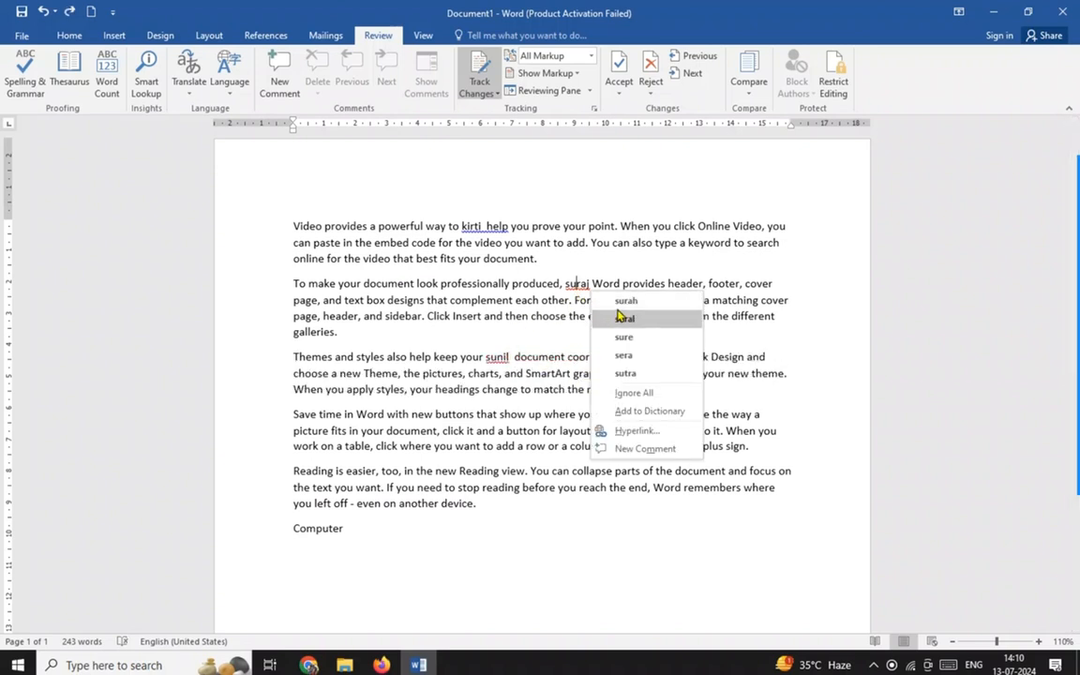
{"action": "left_click", "coordinate": [563, 357]}
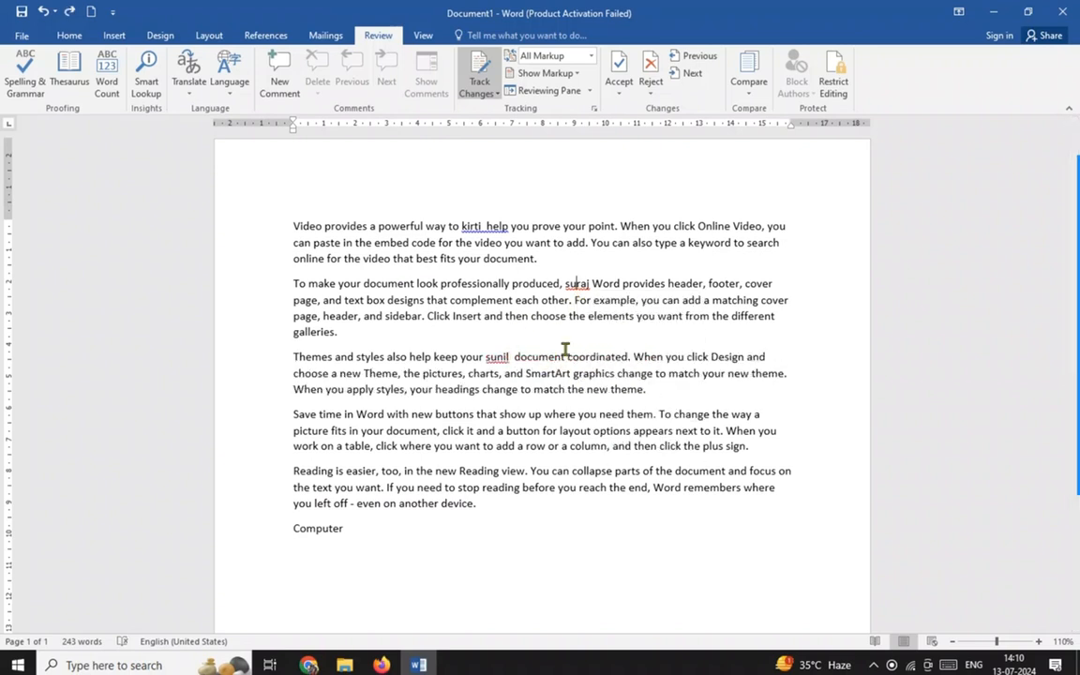
{"action": "right_click", "coordinate": [577, 292]}
{"action": "left_click", "coordinate": [614, 319]}
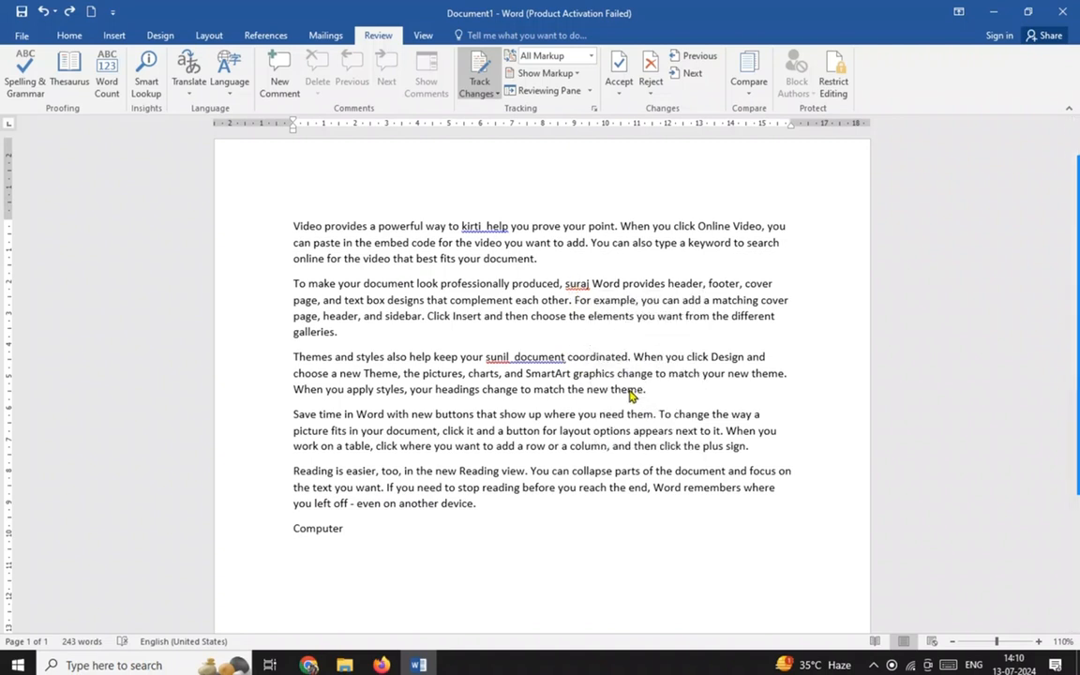
{"action": "right_click", "coordinate": [495, 234]}
{"action": "left_click", "coordinate": [477, 226]}
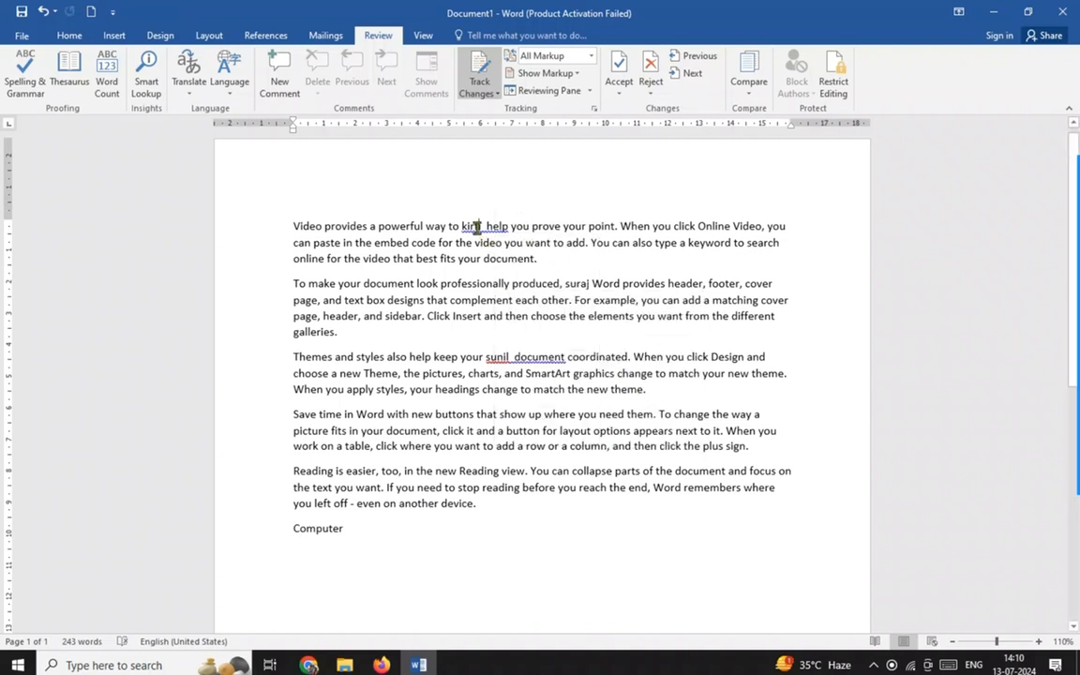
{"action": "right_click", "coordinate": [477, 228]}
{"action": "left_click", "coordinate": [541, 267]}
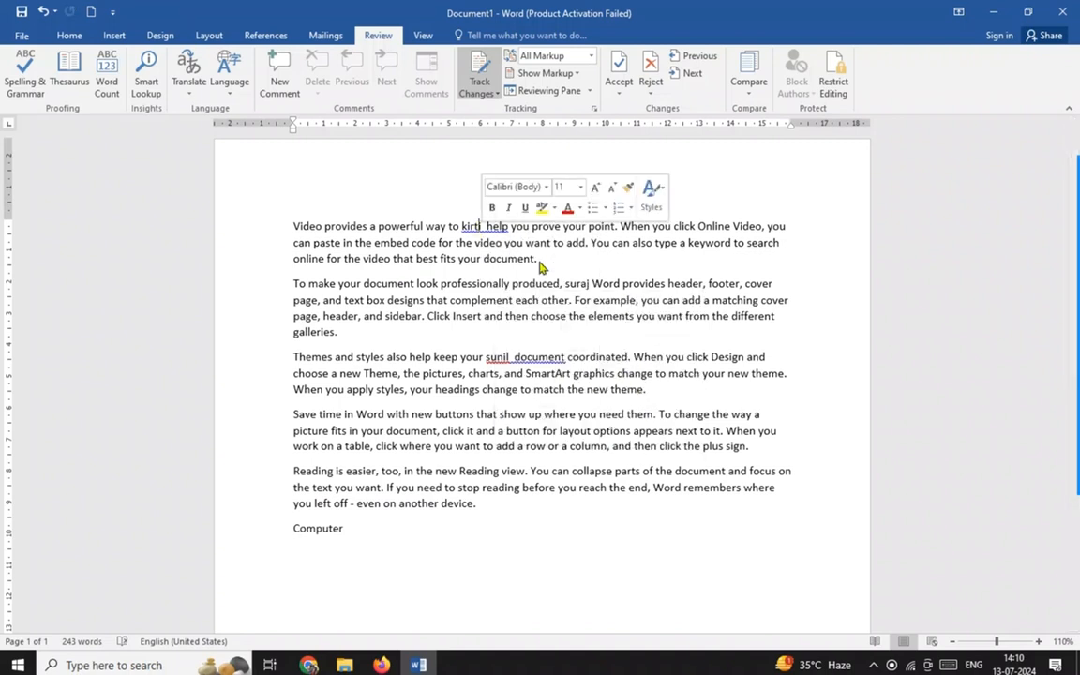
- Ignore the spelling flag on the name in the third paragraph and the grammar flag on it and "document"
{"action": "right_click", "coordinate": [506, 360]}
{"action": "left_click", "coordinate": [559, 433]}
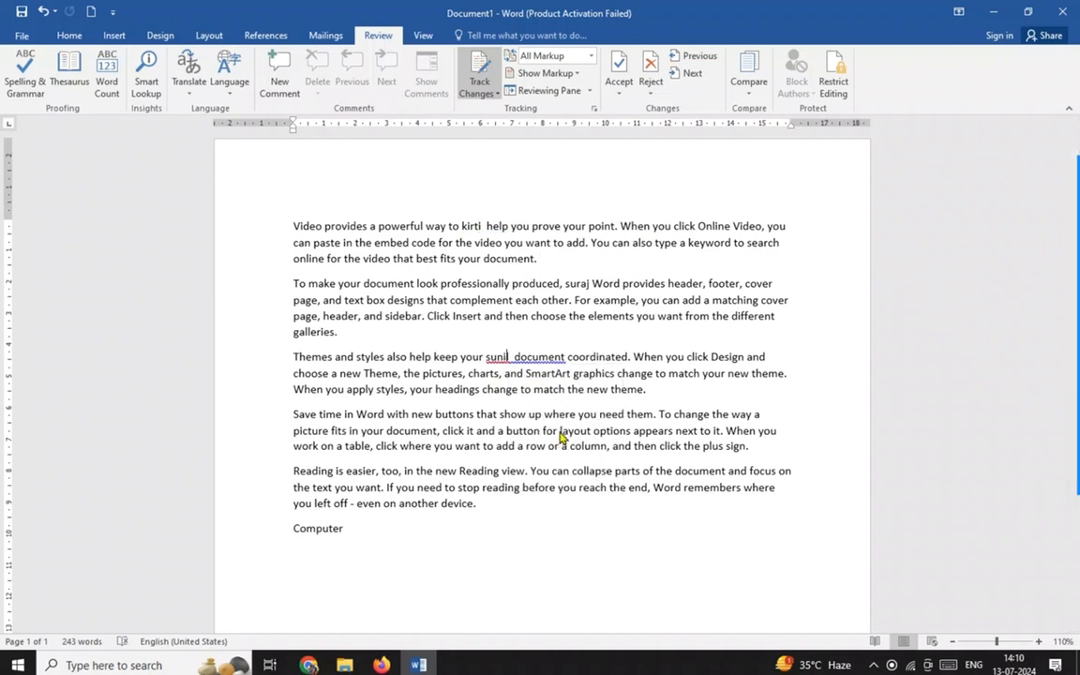
{"action": "right_click", "coordinate": [540, 357]}
{"action": "left_click", "coordinate": [600, 397]}
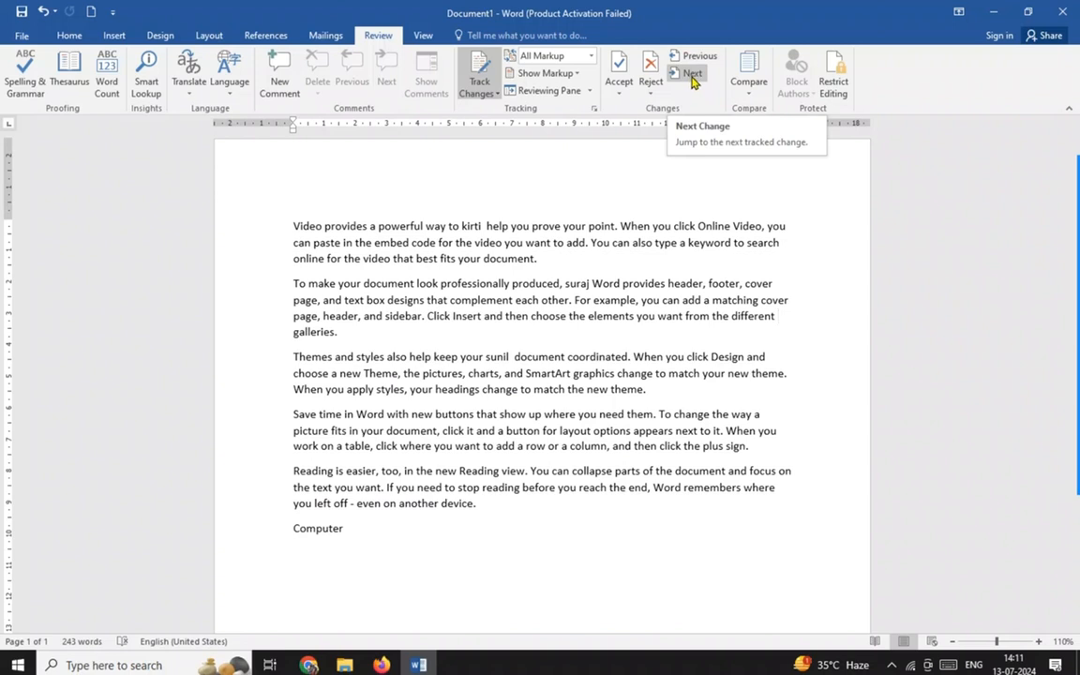
- Compare two documents, with Advance Excel.docx as the original and 5646.docx as the revised document
{"action": "left_click", "coordinate": [817, 211]}
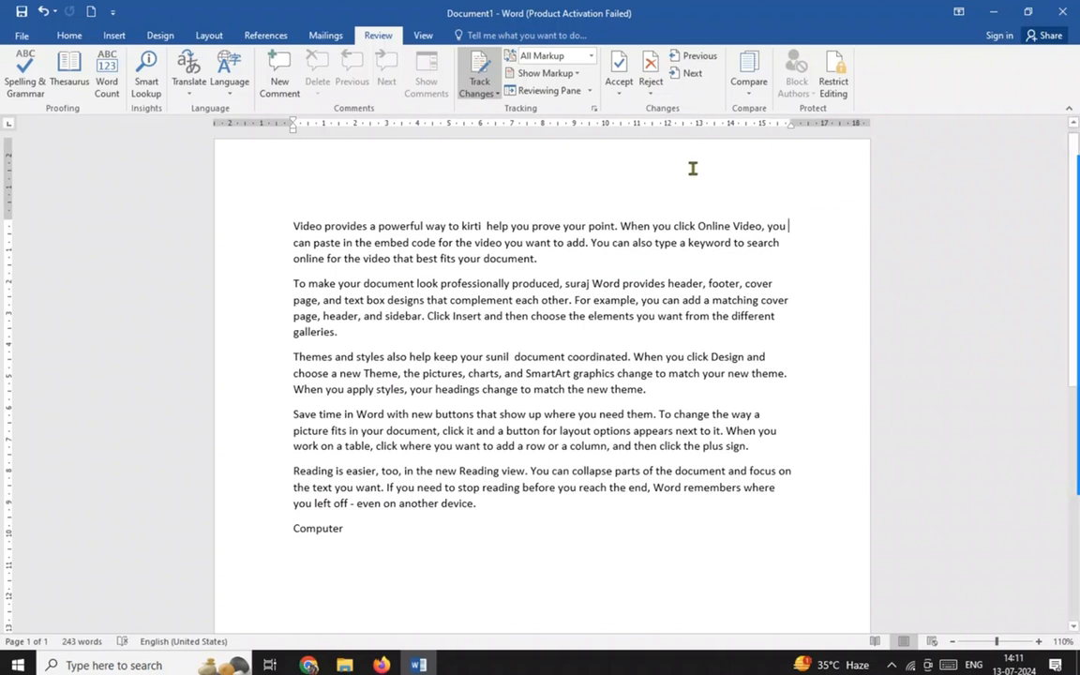
{"action": "left_click", "coordinate": [749, 85]}
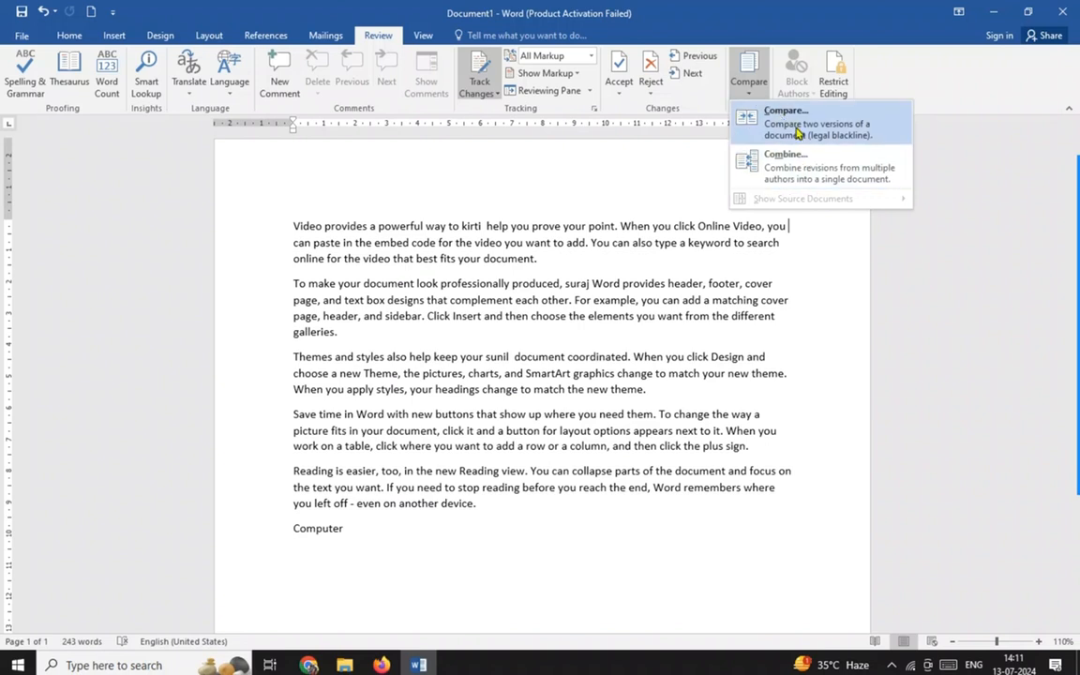
{"action": "left_click", "coordinate": [837, 251]}
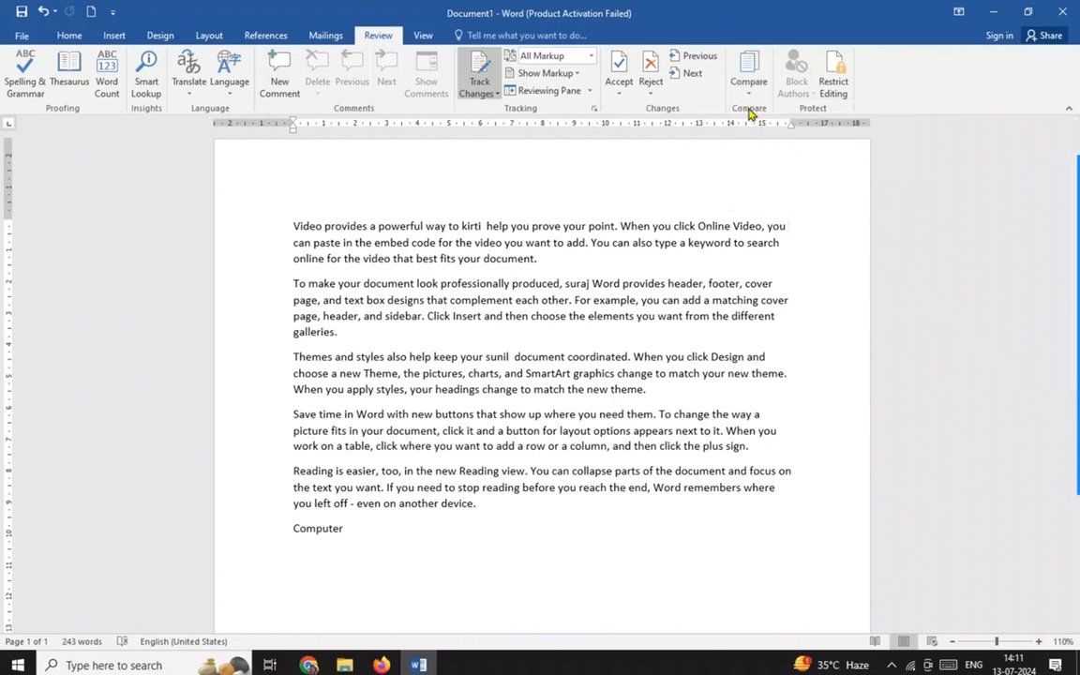
{"action": "left_click", "coordinate": [750, 81]}
{"action": "left_click", "coordinate": [784, 114]}
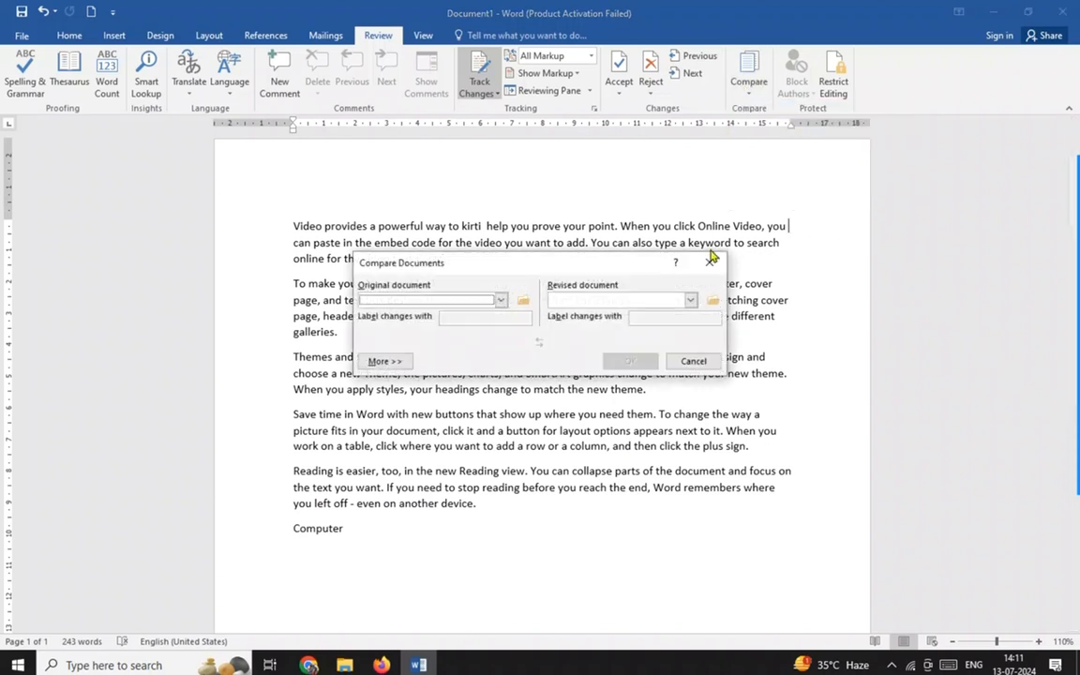
{"action": "left_click", "coordinate": [500, 301]}
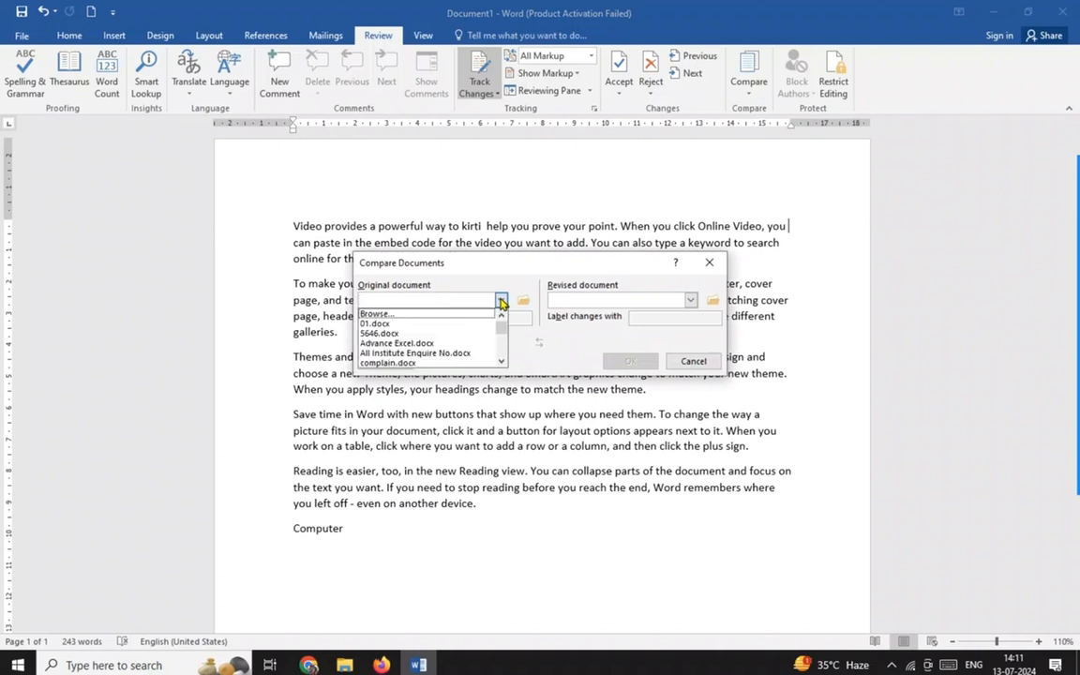
{"action": "left_click", "coordinate": [412, 341]}
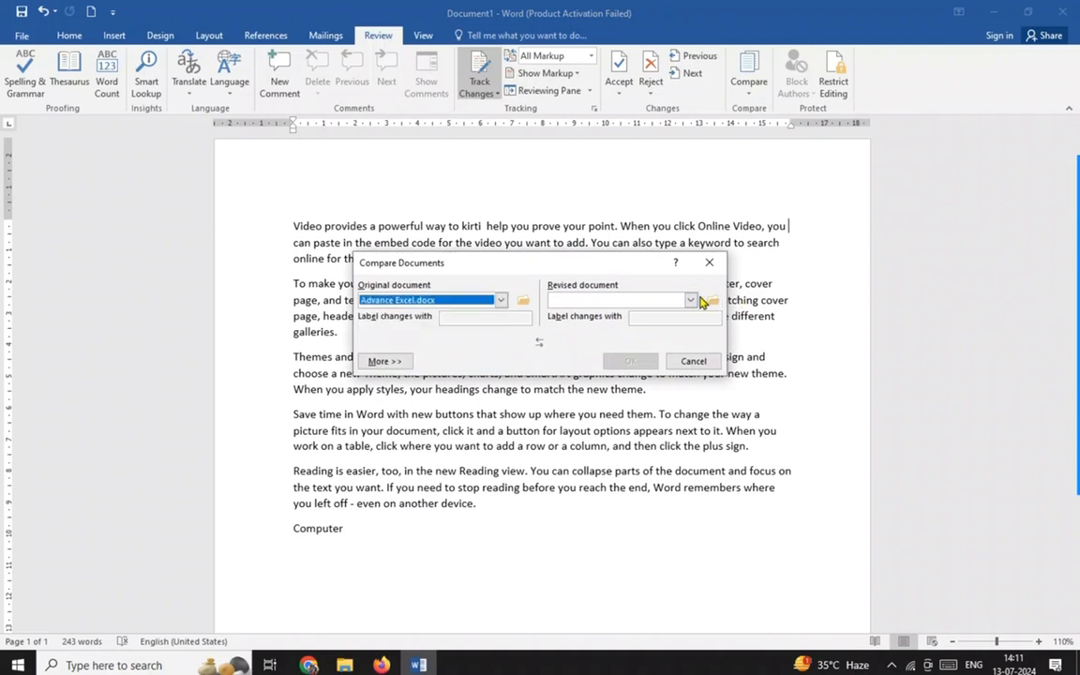
{"action": "left_click", "coordinate": [692, 300]}
{"action": "left_click", "coordinate": [591, 330]}
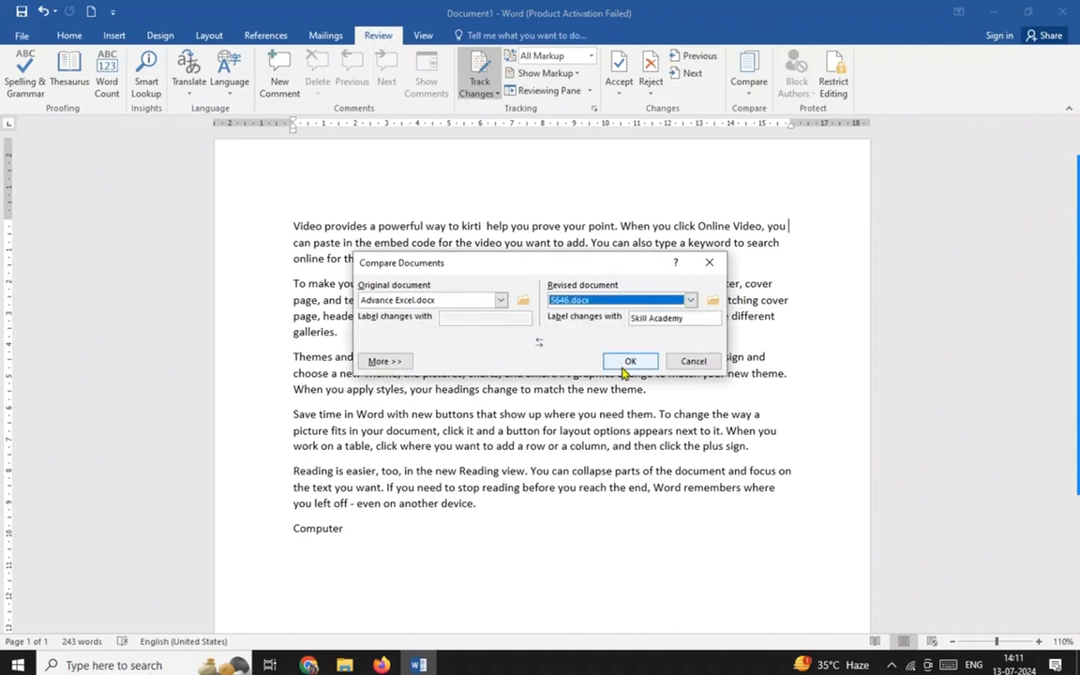
{"action": "left_click", "coordinate": [635, 361]}
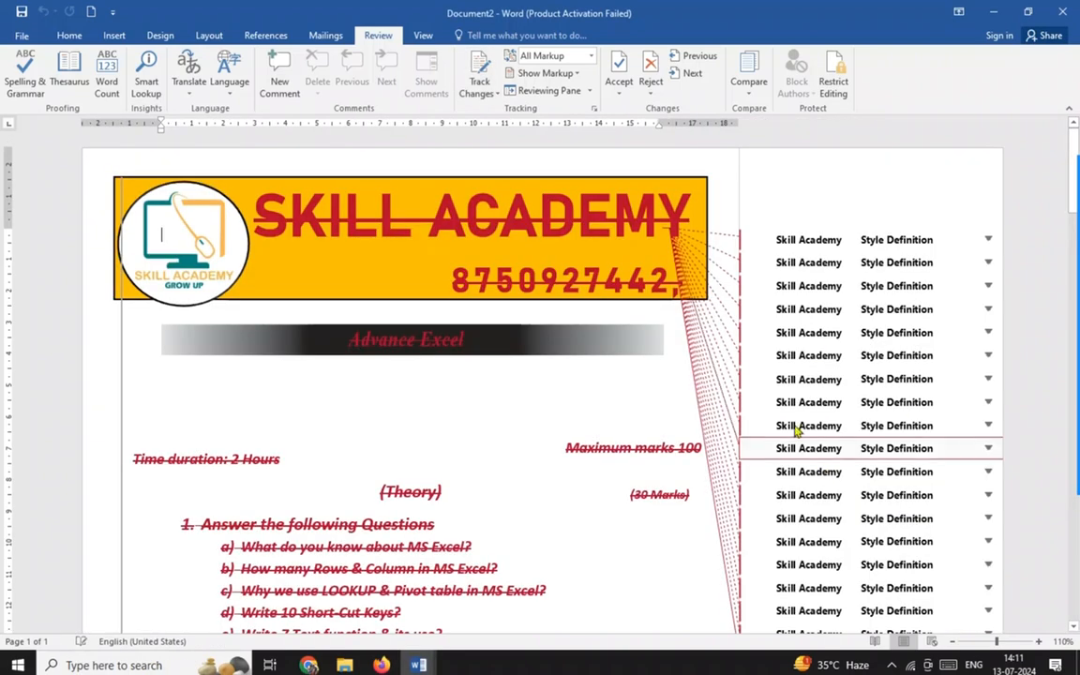
- Examine the marked revisions in the comparison result, closing it without saving
{"action": "mouse_move", "coordinate": [1076, 169]}
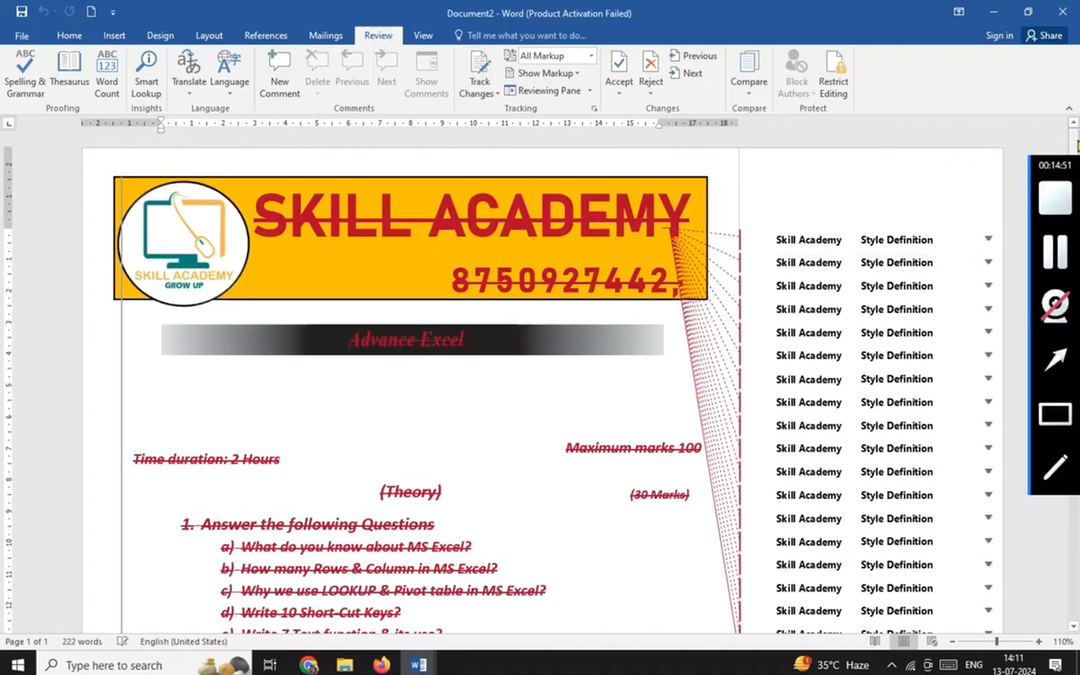
{"action": "mouse_move", "coordinate": [1075, 174]}
{"action": "left_mouse_down"}
{"action": "mouse_move", "coordinate": [1076, 236]}
{"action": "mouse_move", "coordinate": [1076, 171]}
{"action": "left_mouse_up"}
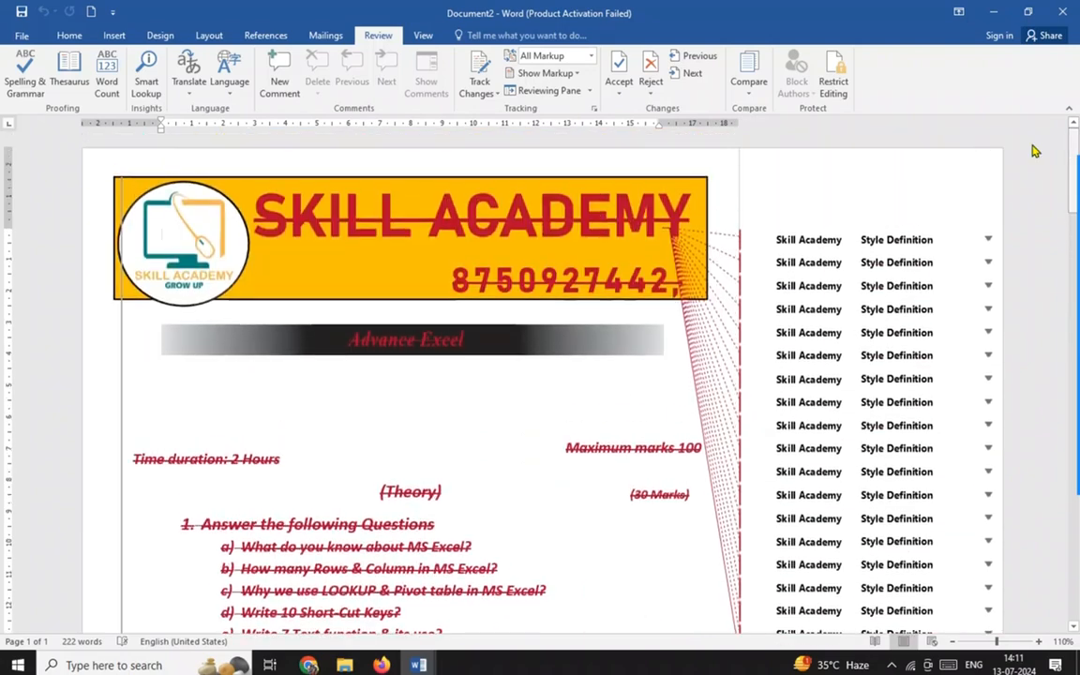
{"action": "mouse_move", "coordinate": [1065, 166]}
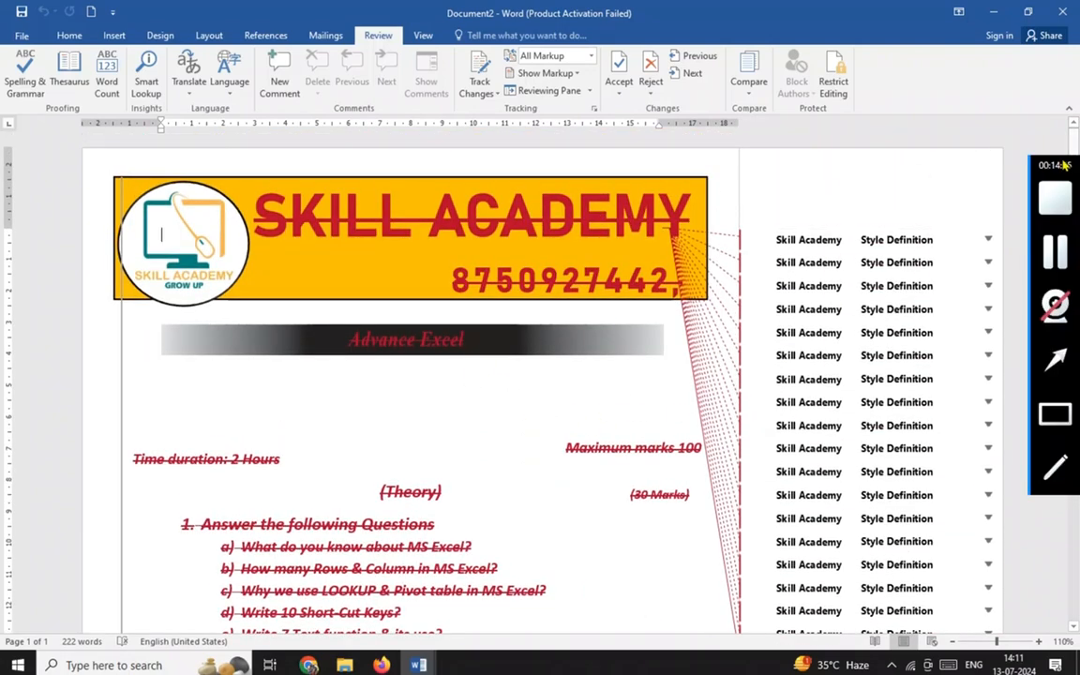
{"action": "mouse_move", "coordinate": [1074, 141]}
{"action": "left_mouse_down"}
{"action": "mouse_move", "coordinate": [1075, 563]}
{"action": "mouse_move", "coordinate": [1076, 136]}
{"action": "left_mouse_up"}
{"action": "left_click", "coordinate": [1071, 8]}
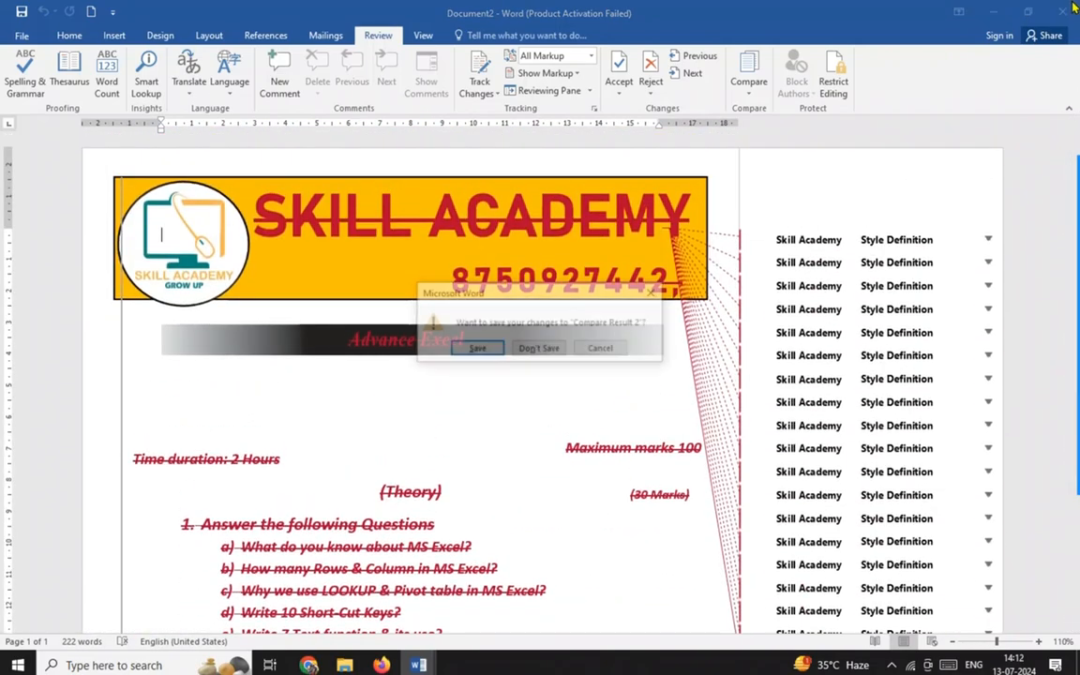
{"action": "left_click", "coordinate": [542, 348]}
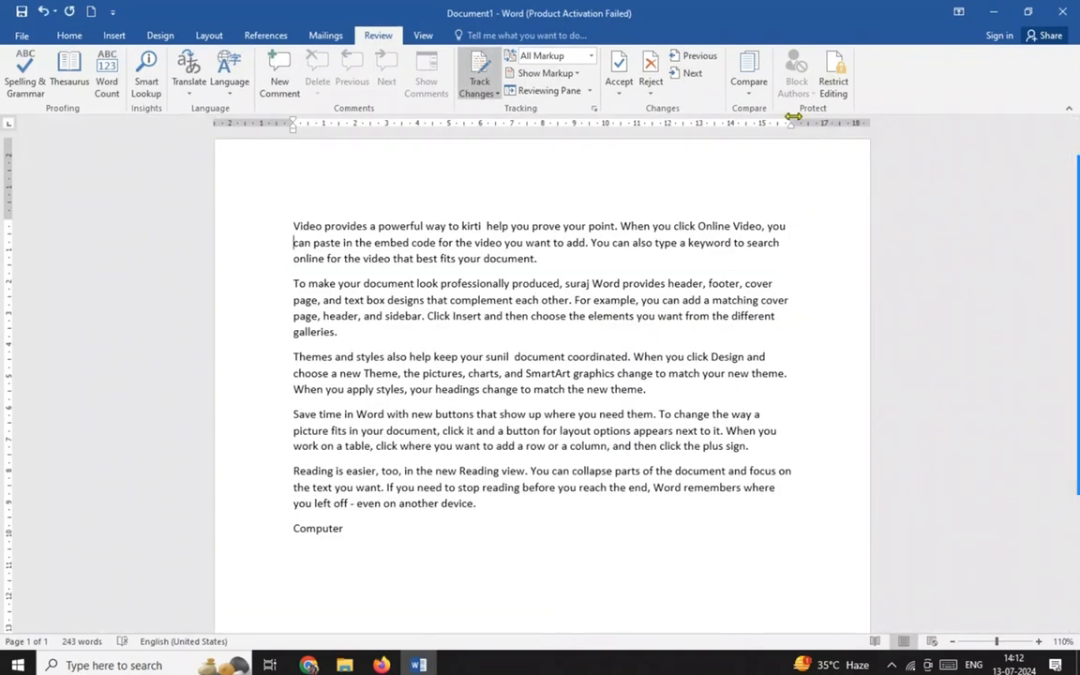
- Examine the formatting and editing restriction options under Restrict Editing, closing them without applying any
{"action": "left_click", "coordinate": [833, 77]}
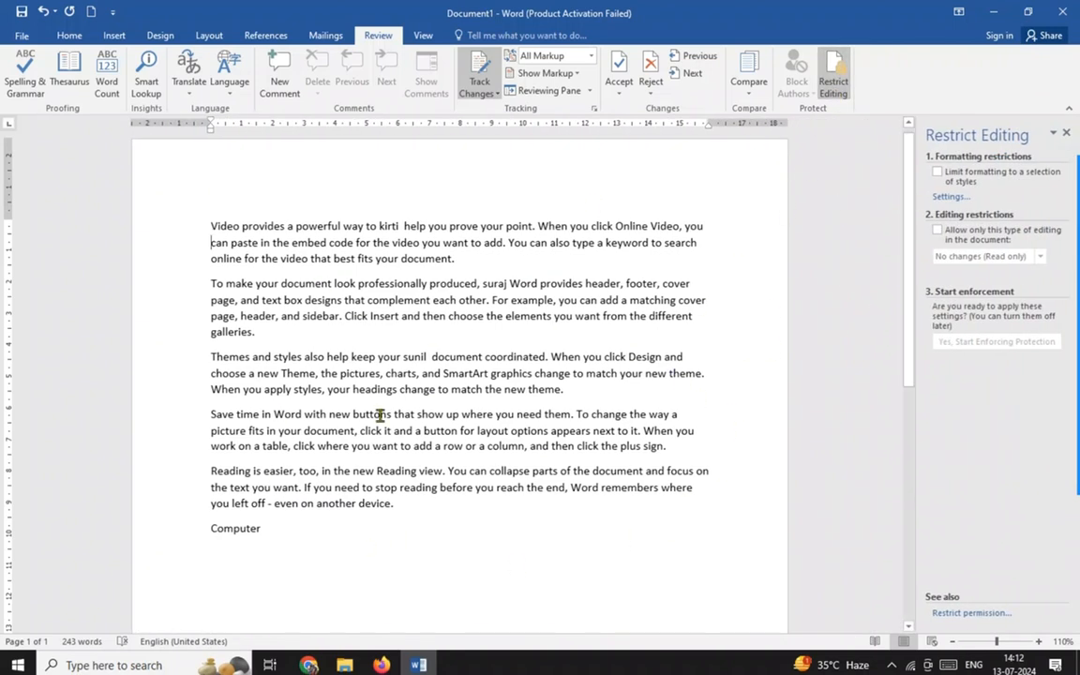
{"action": "left_click_drag", "start_coordinate": [908, 368], "coordinate": [912, 271]}
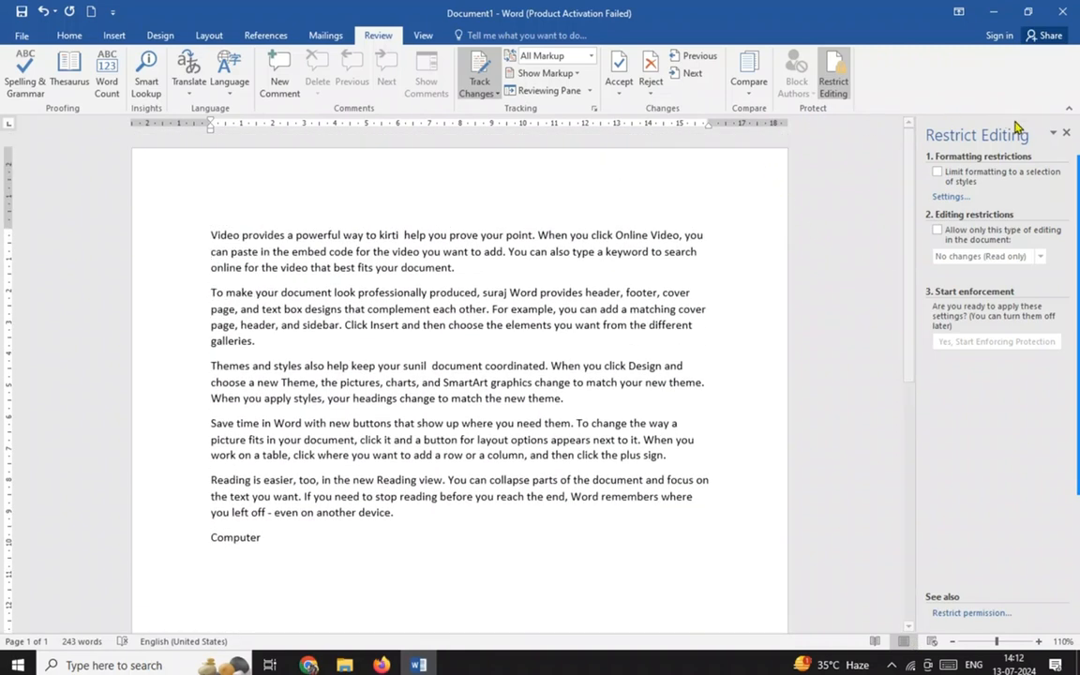
{"action": "left_click", "coordinate": [1066, 133]}
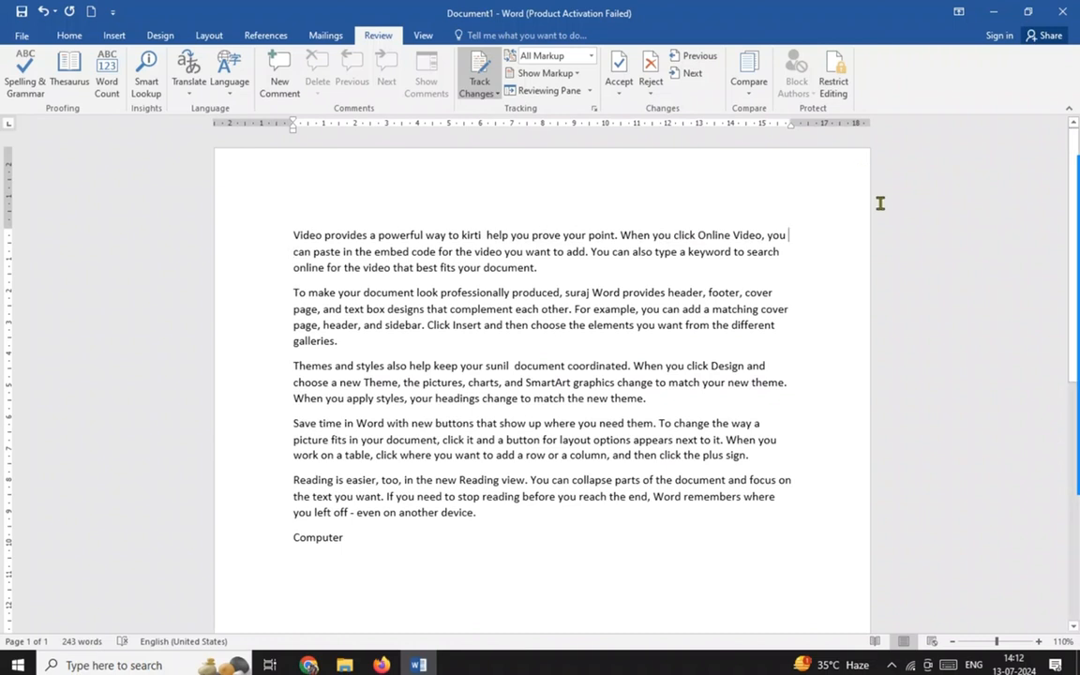
- Turn off Track Changes for the document
{"action": "left_click", "coordinate": [483, 94]}
{"action": "left_click", "coordinate": [489, 109]}
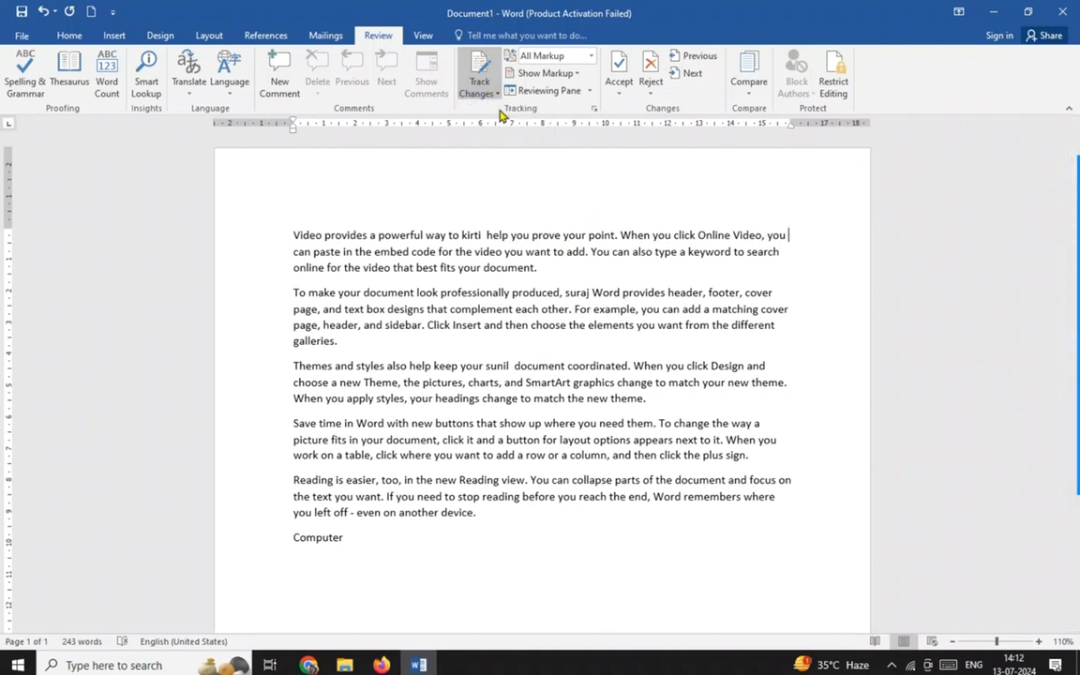